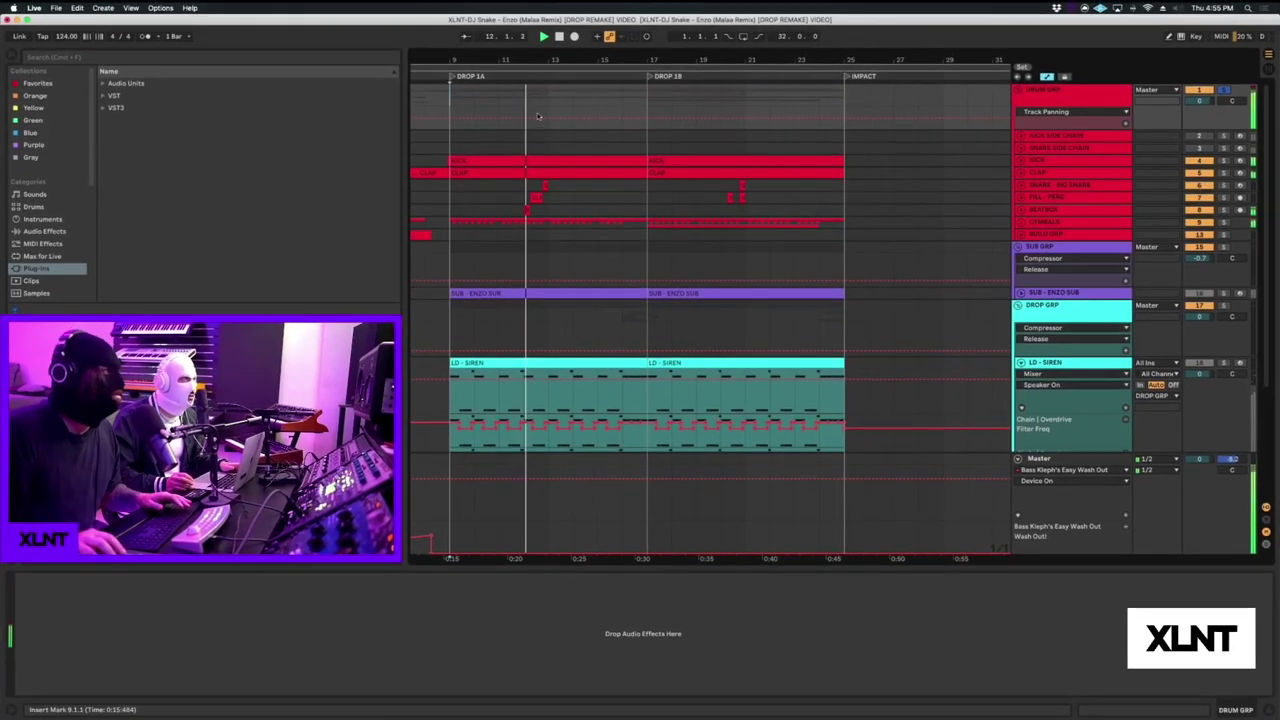
Stop the drum playback and audition the BEATBOX clip in Drop 1A with its track soloed.
key(space)
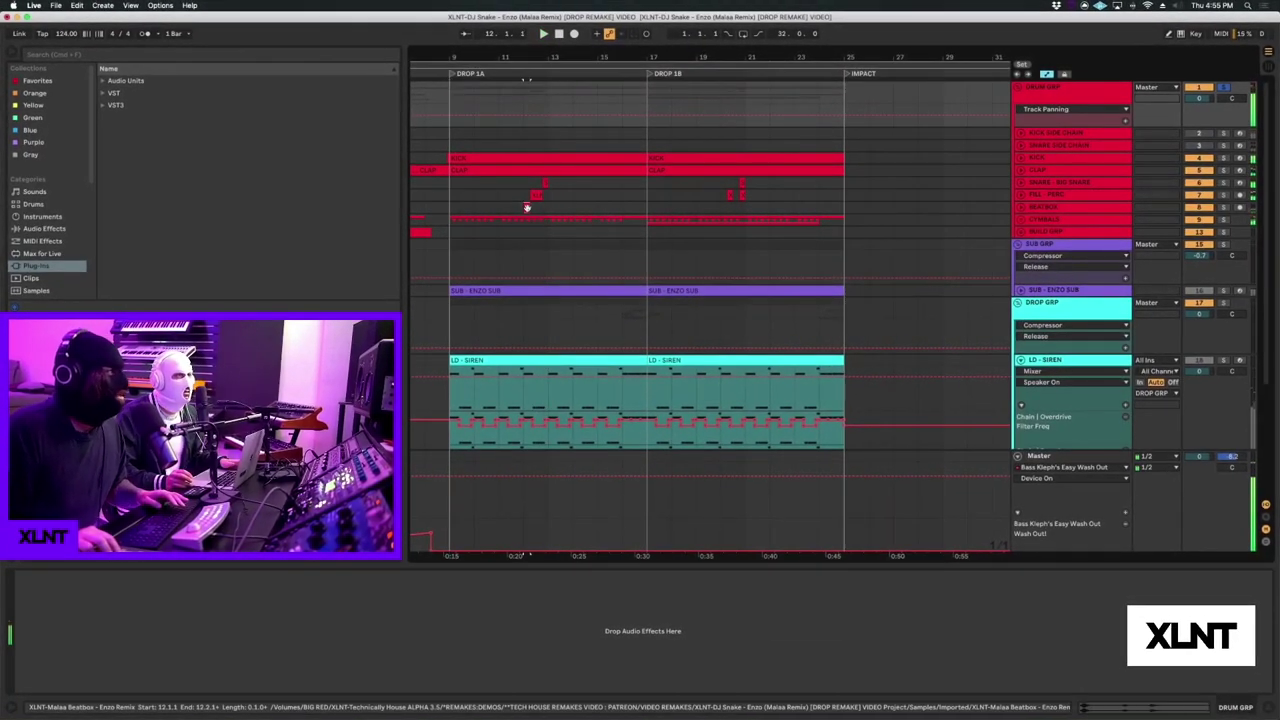
click(525, 206)
click(1221, 207)
key(space)
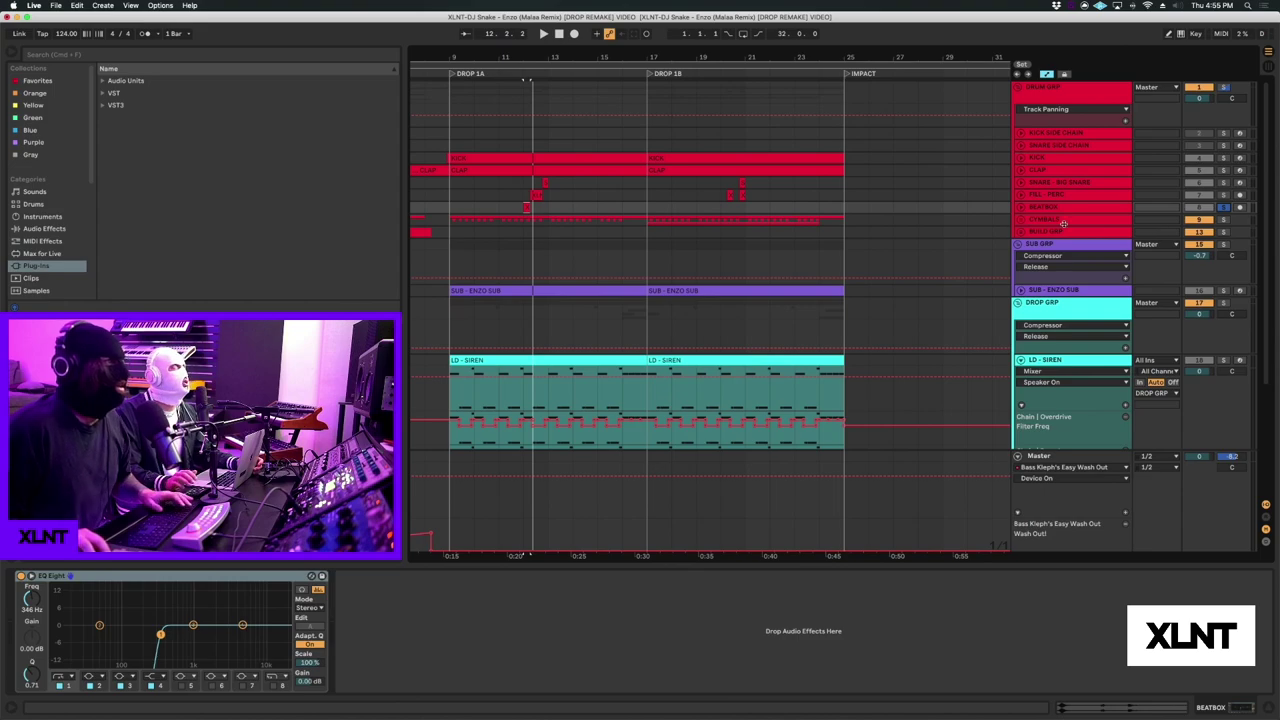
Play the soloed drum group from the start of Drop 1B and stop after a few bars.
click(648, 207)
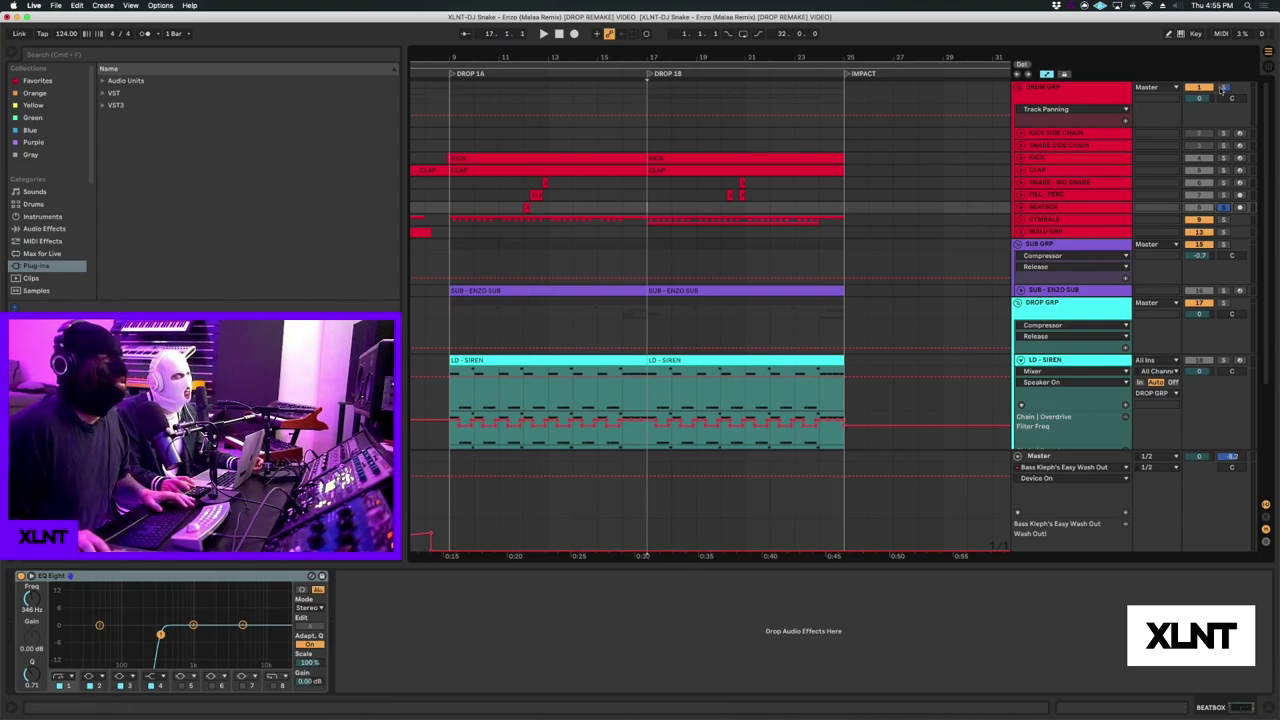
click(648, 192)
key(space)
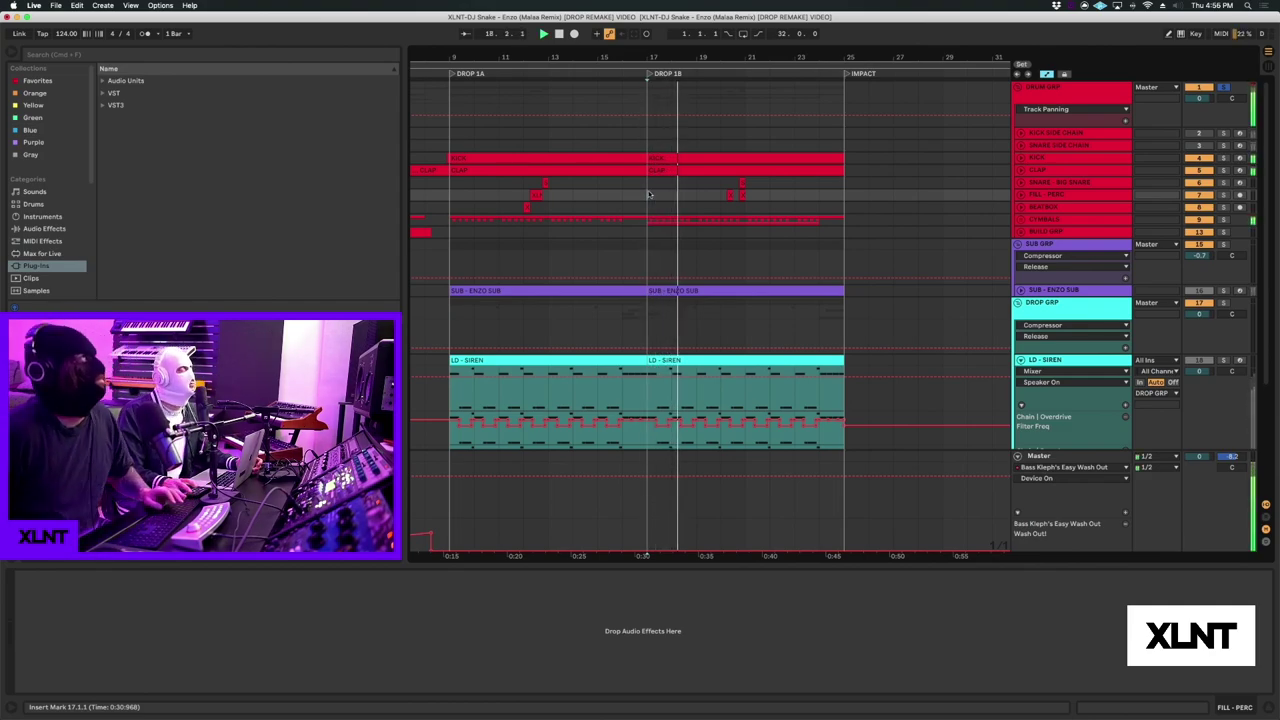
key(space)
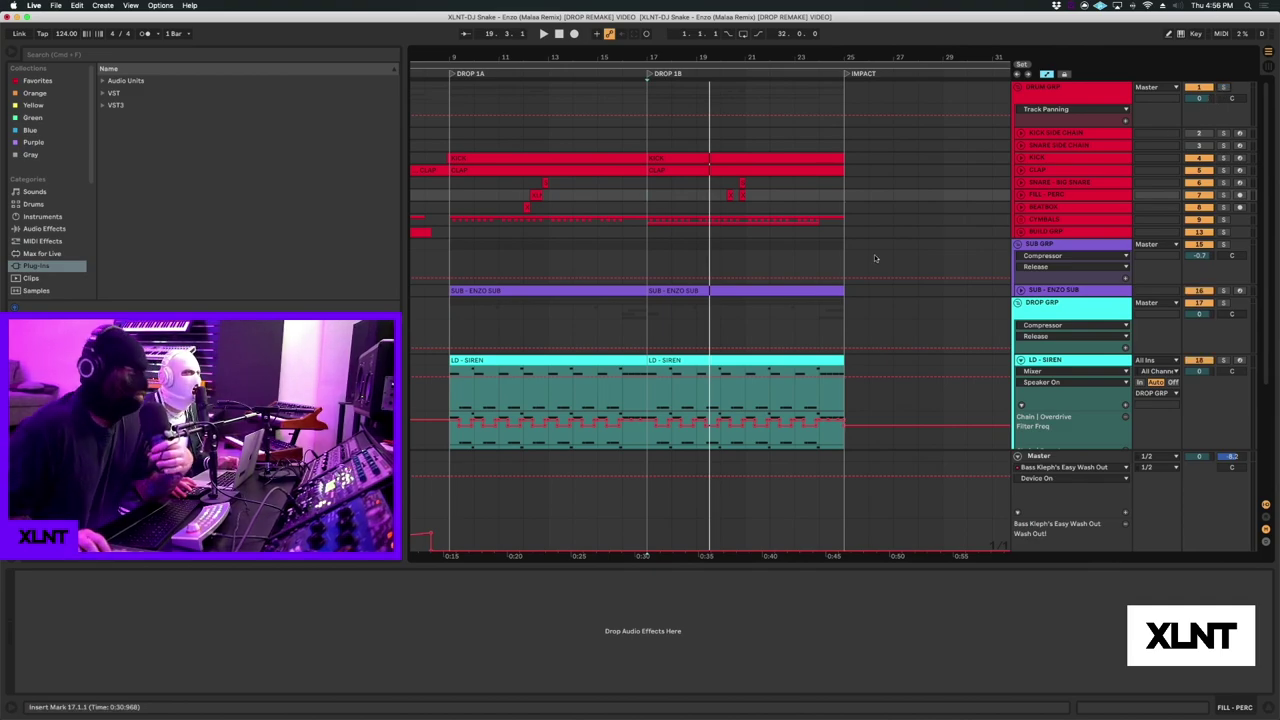
Inspect the device chains of the SUB - ENZO SUB and turquoise LD - SIREN tracks, ending on the Drop 1A siren section.
scroll(874, 255, down, 2)
scroll(874, 260, down, 3)
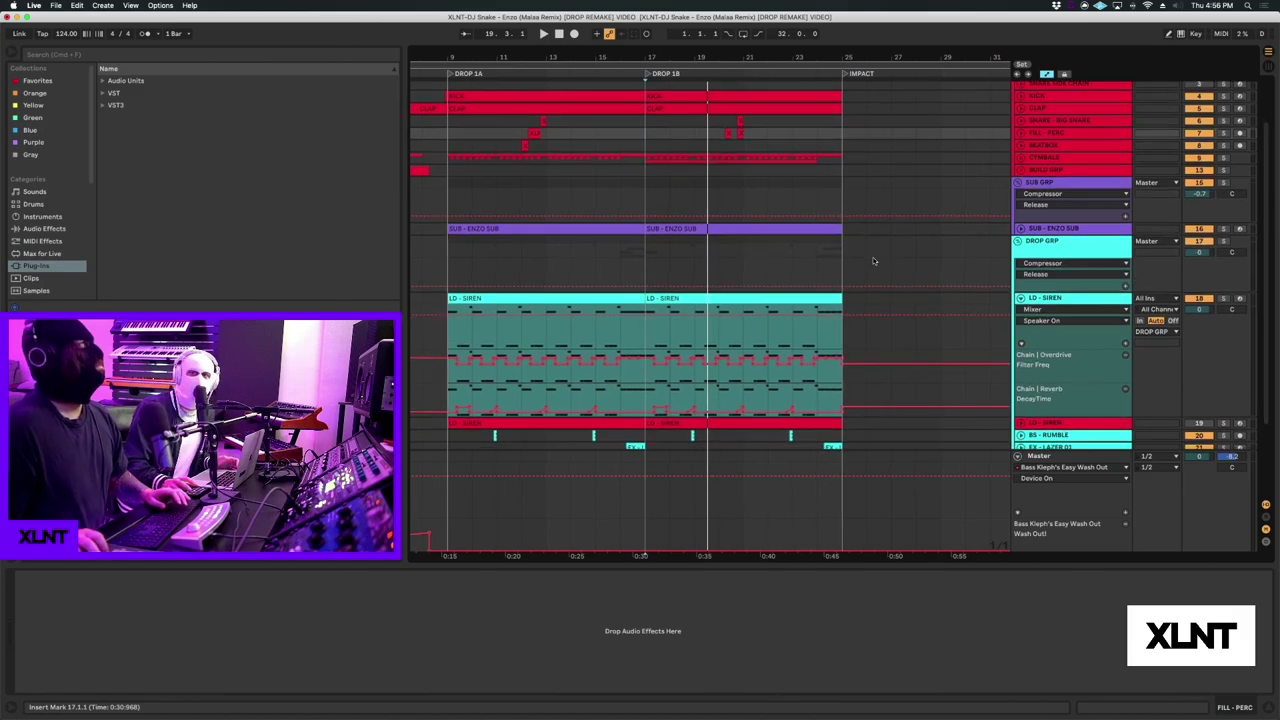
click(1040, 230)
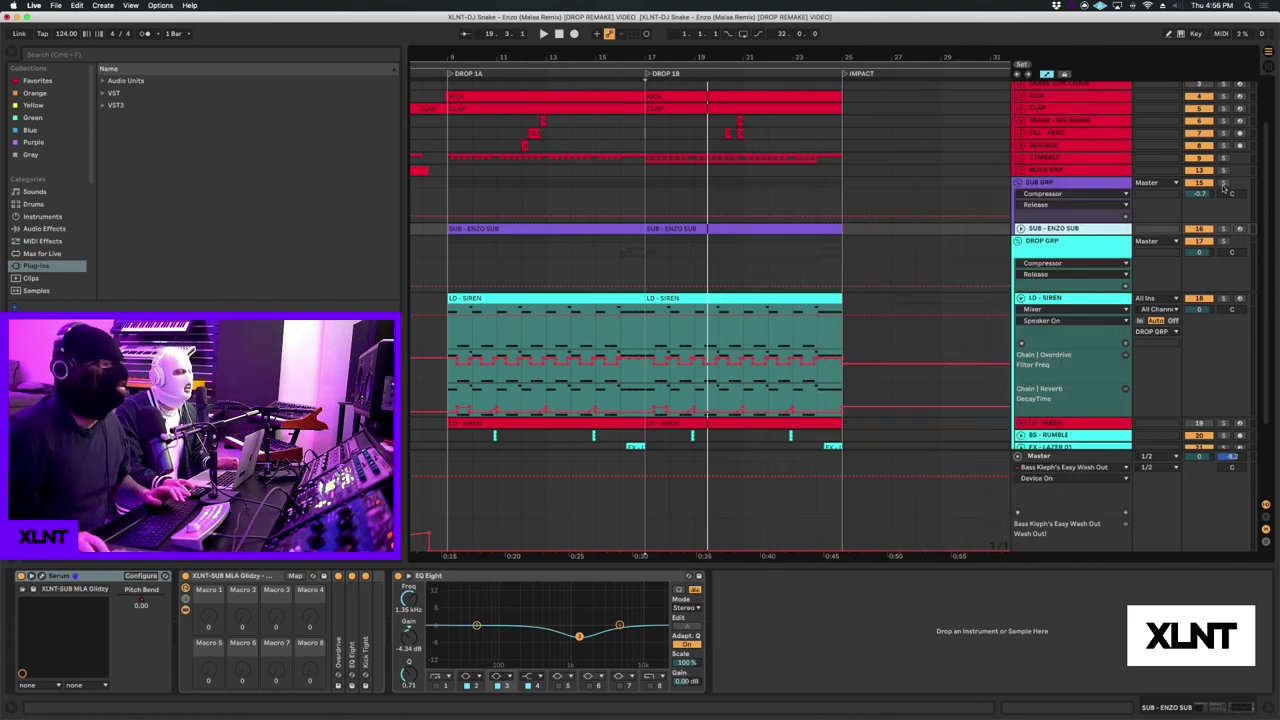
drag(840, 325, 648, 330)
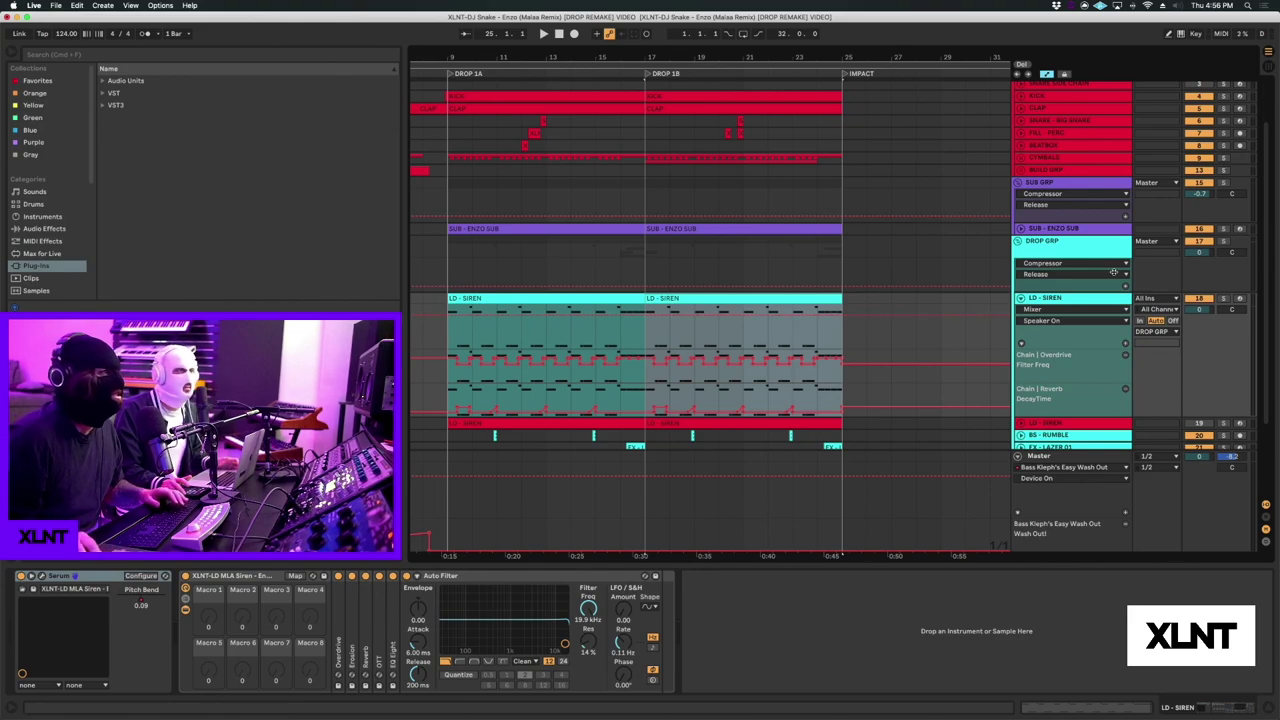
click(523, 327)
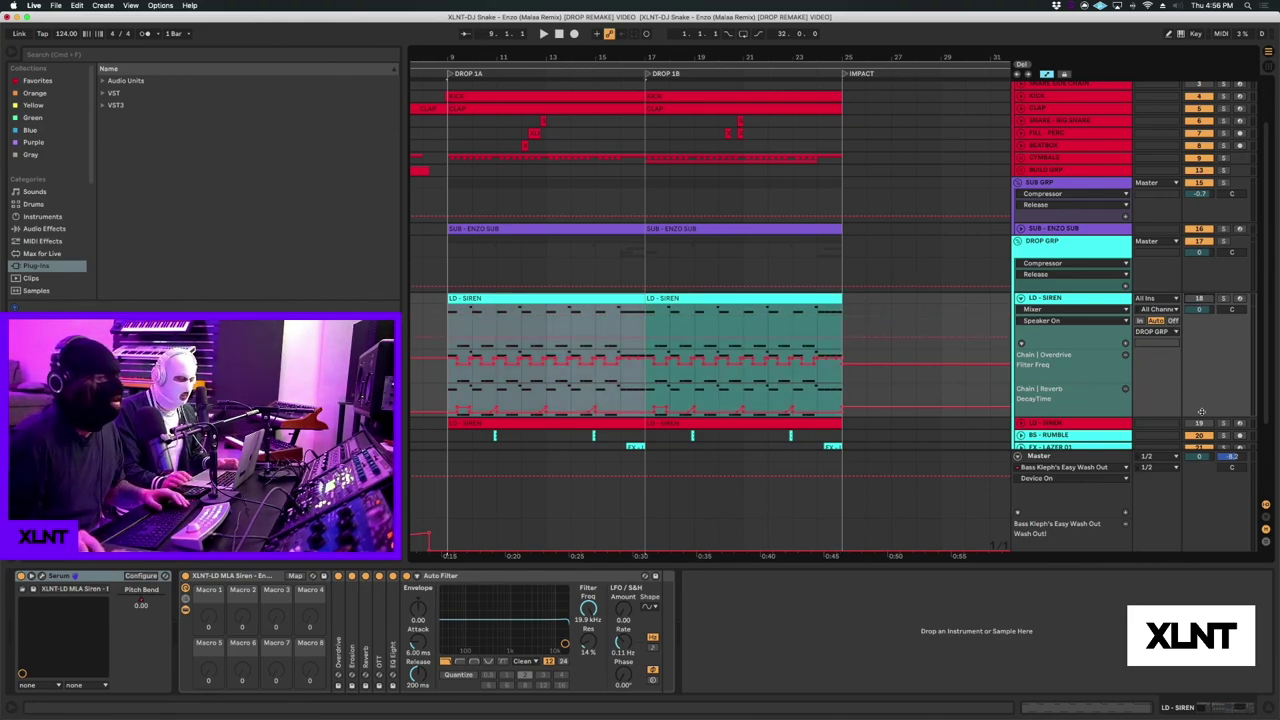
Activate and unfold the red LD - SIREN track below the turquoise one and select its Drop 1A clip.
click(1200, 424)
click(1021, 424)
click(1062, 424)
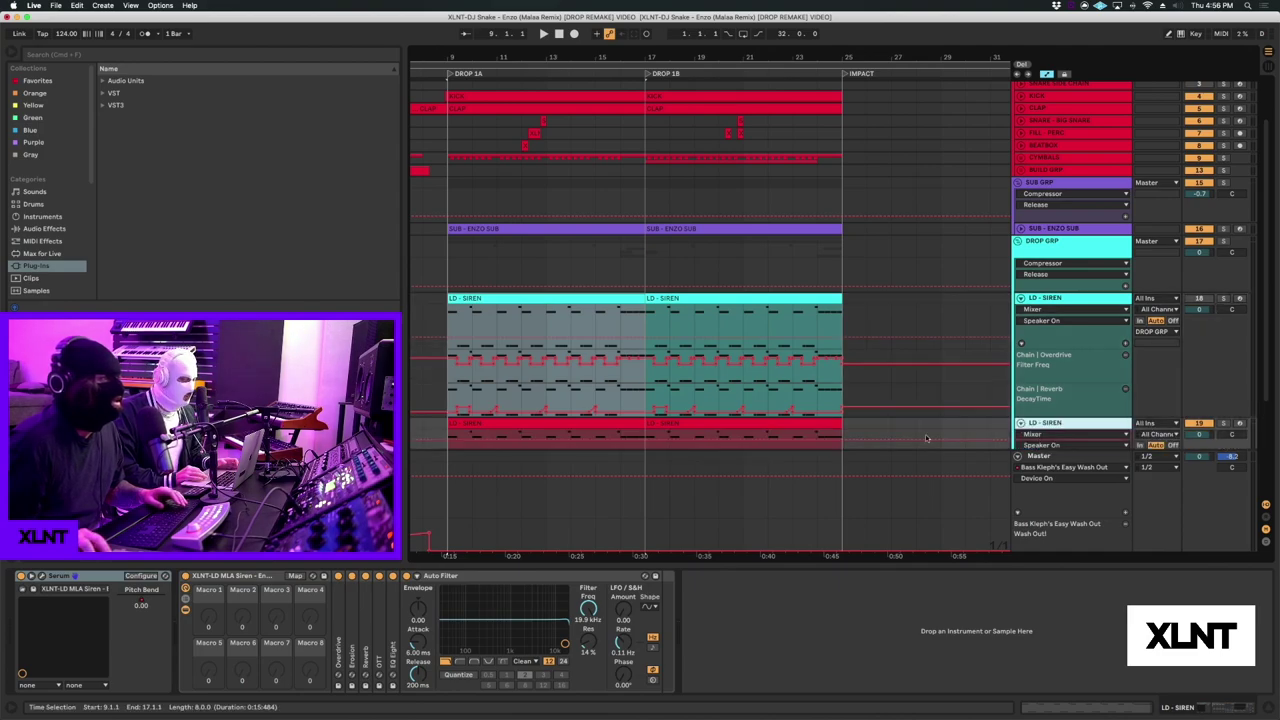
click(543, 428)
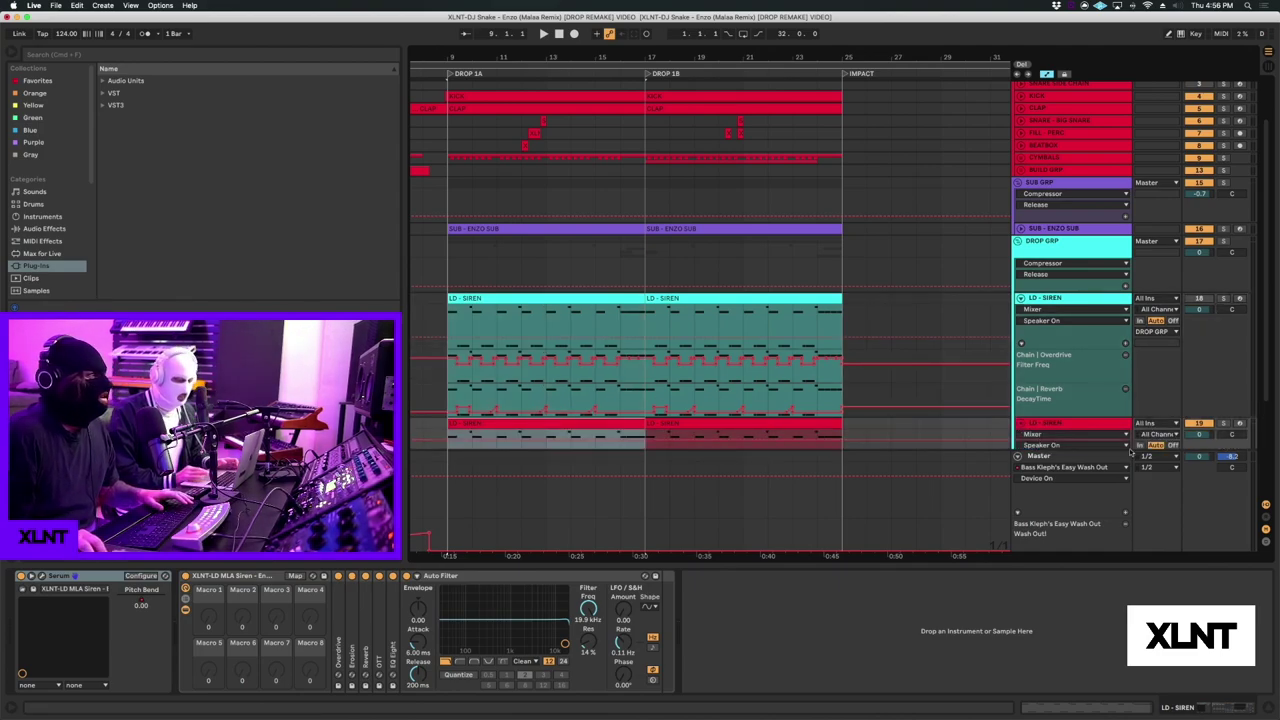
Disable Auto Filter, EQ Eight, OTT, Reverb, Erosion and Overdrive on the red LD - SIREN track.
click(406, 577)
click(393, 577)
click(379, 577)
click(365, 577)
click(351, 577)
click(338, 577)
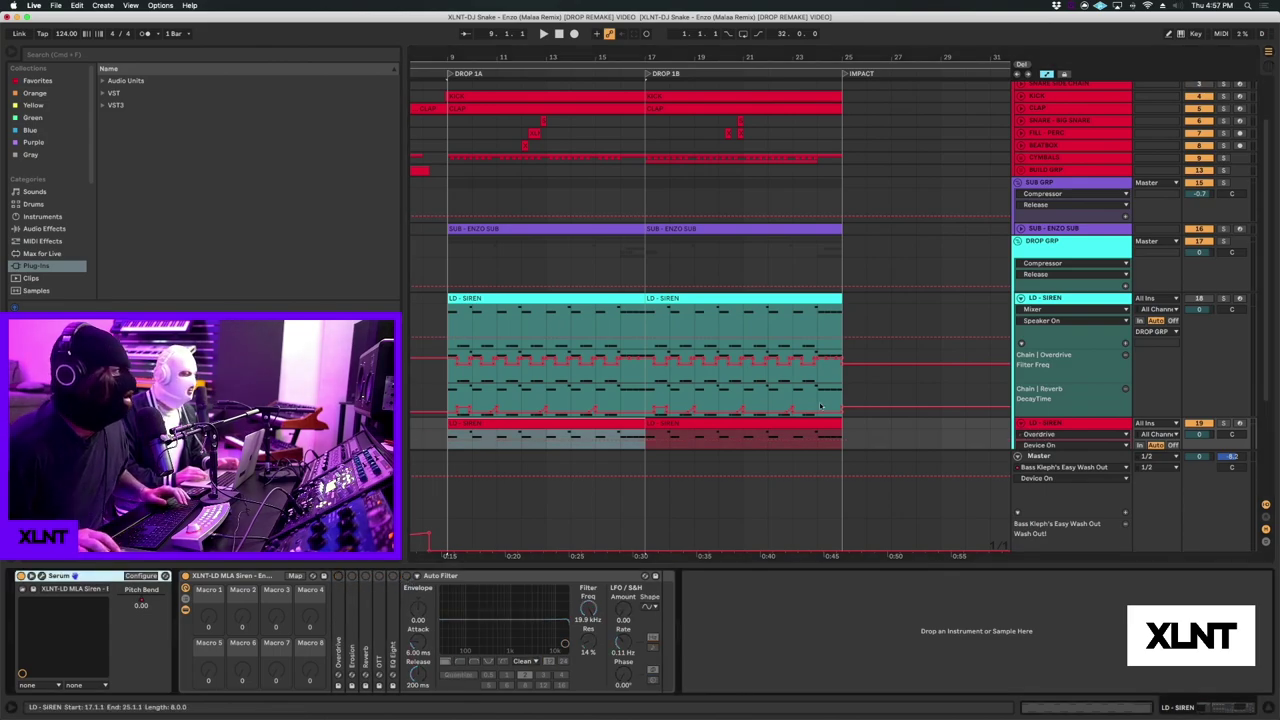
Enlarge the red LD - SIREN track's lane and play its Drop 1A clip.
scroll(1068, 385, down, 2)
scroll(1068, 385, down, 1)
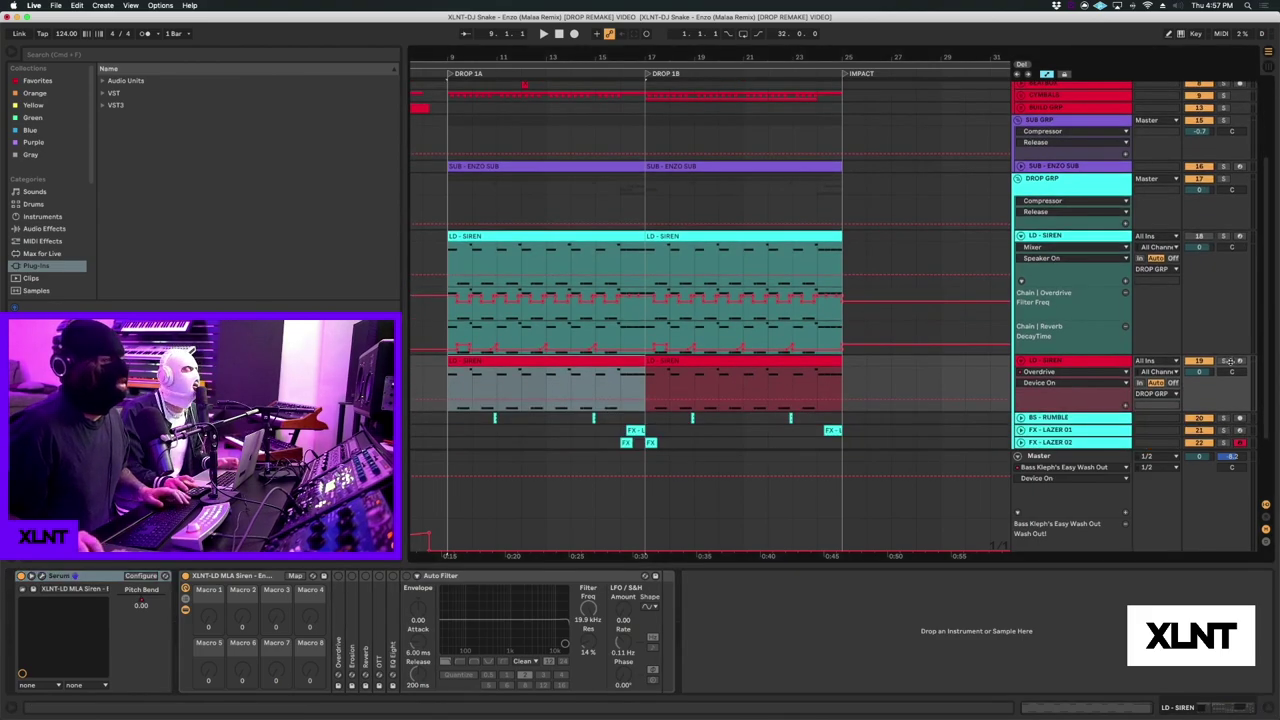
drag(1071, 410, 1070, 432)
scroll(625, 390, down, 1)
click(468, 333)
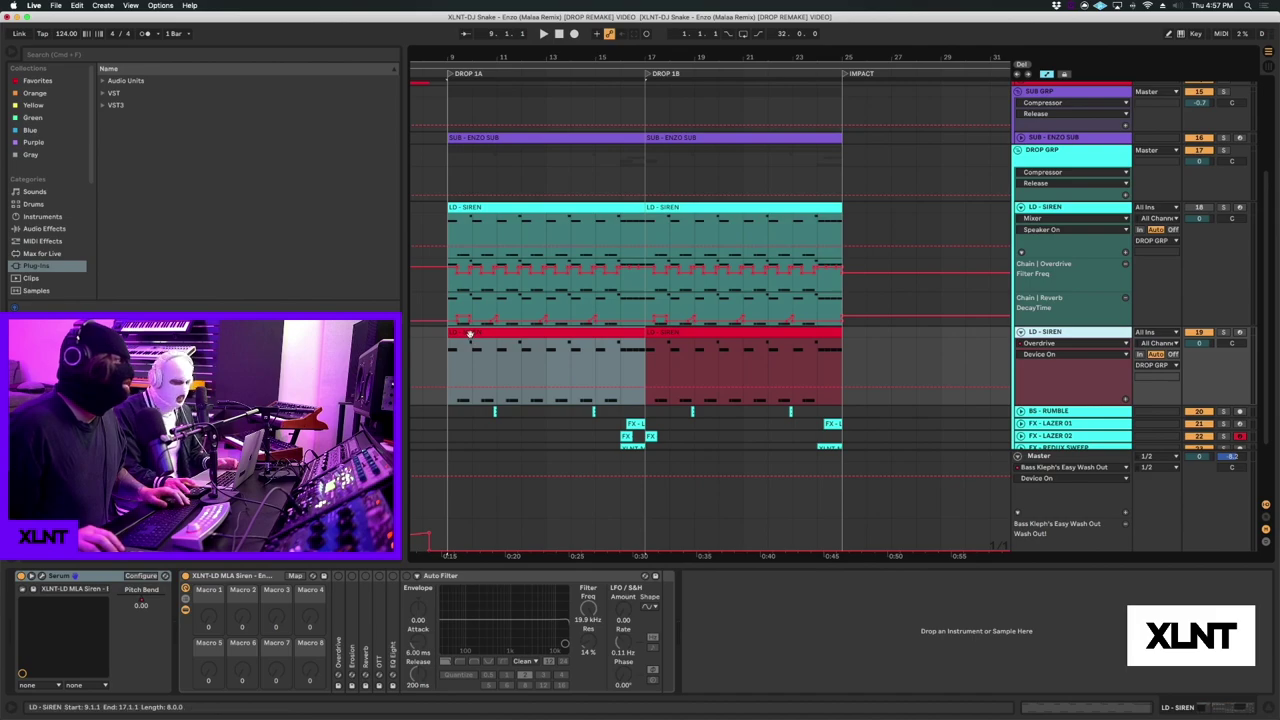
key(space)
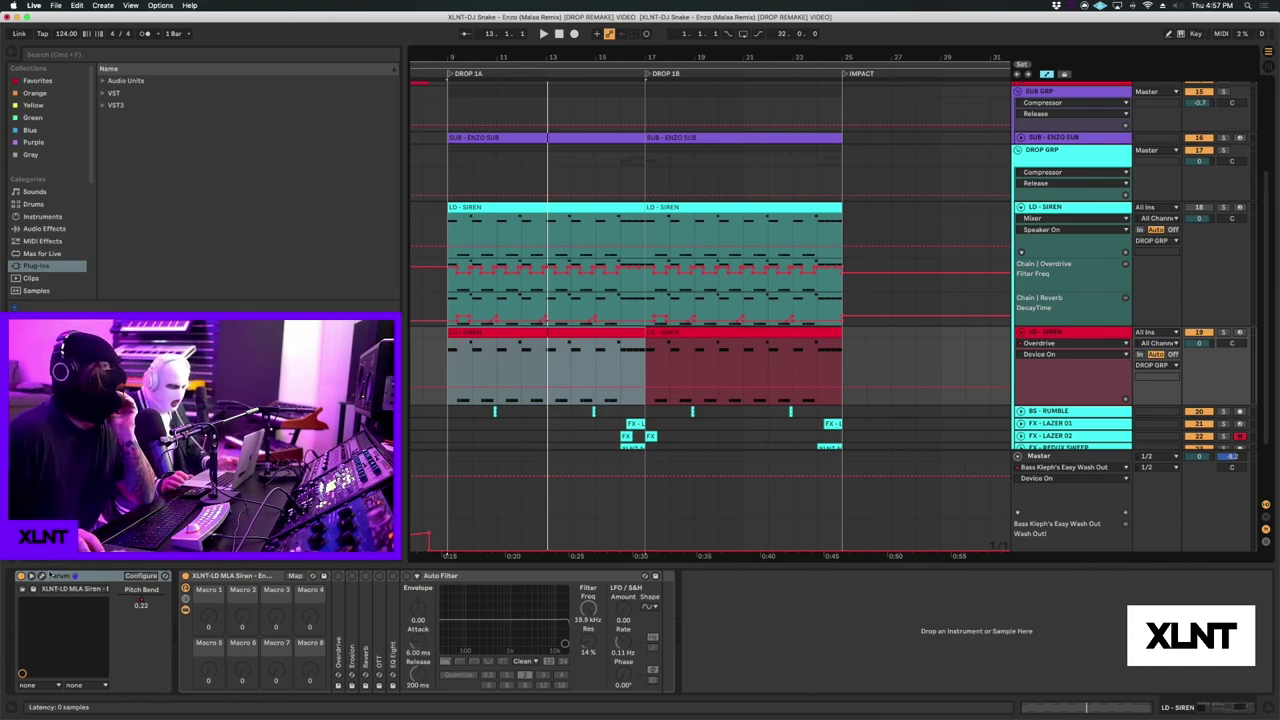
Open the red LD - SIREN track's Serum synth and enlarge its window over the arrangement.
click(41, 577)
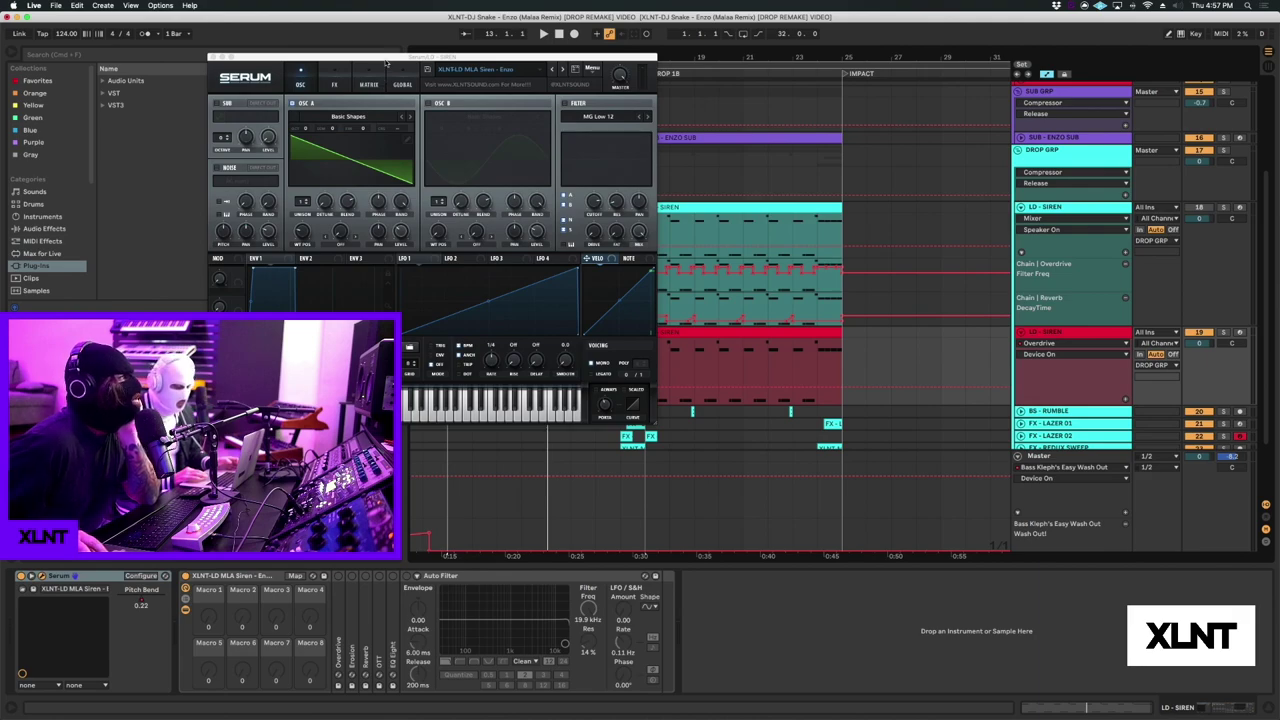
drag(386, 64, 686, 74)
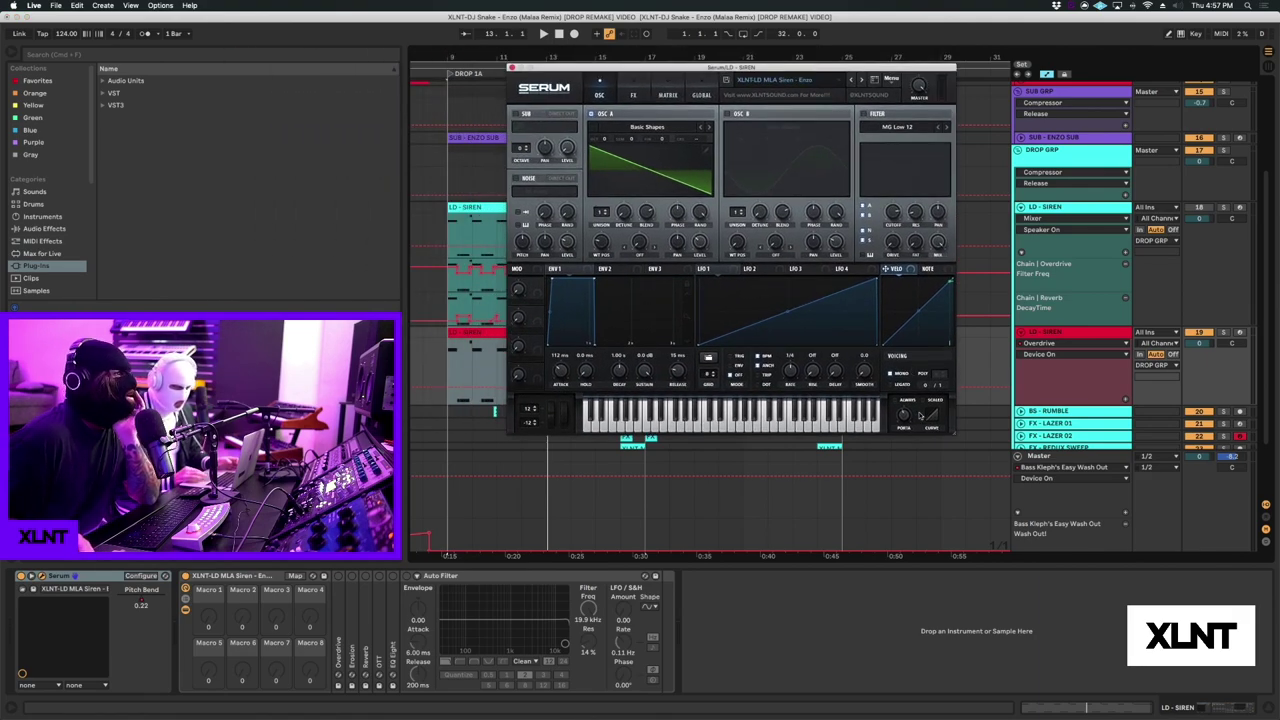
drag(952, 438, 1041, 626)
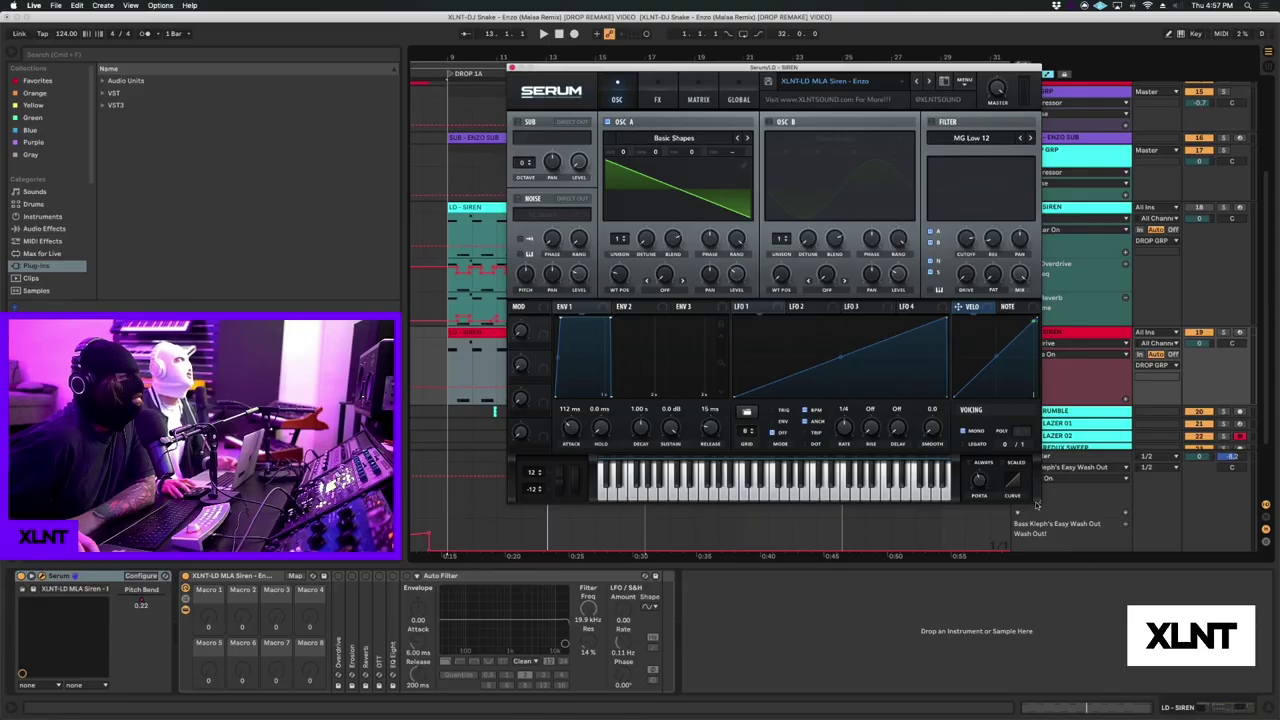
drag(1037, 504, 1081, 579)
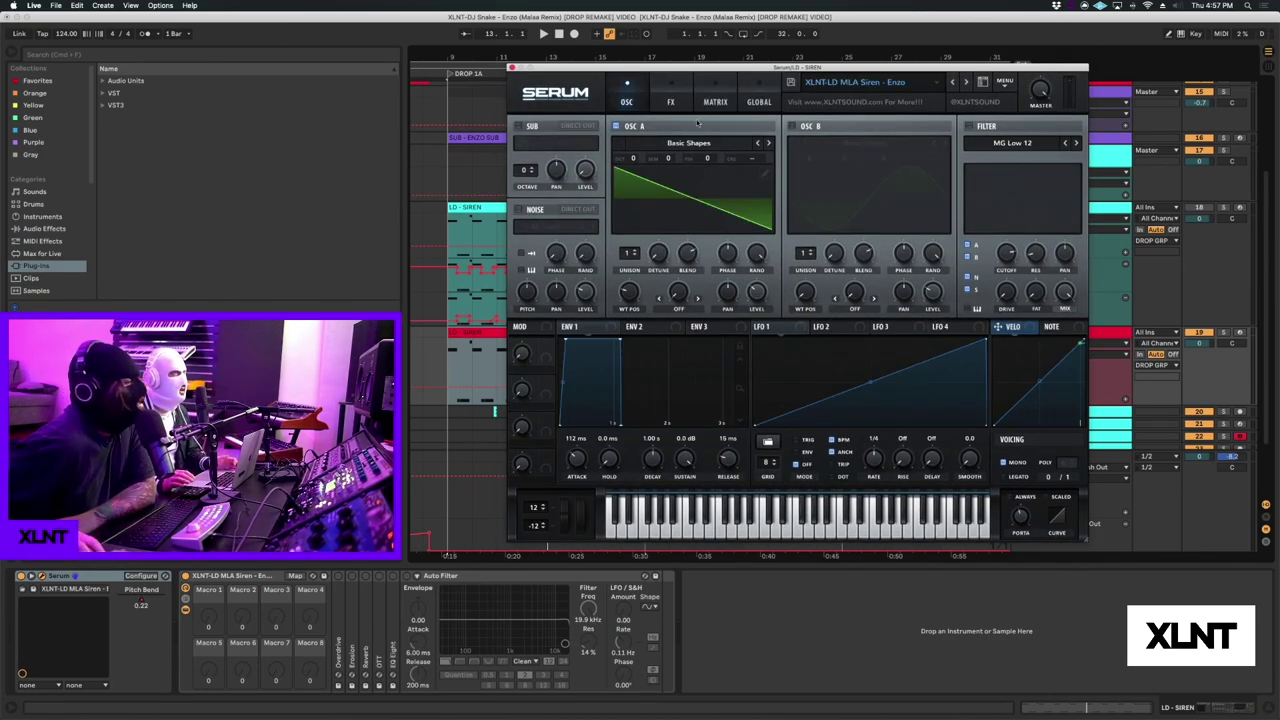
Try a different fine tuning on OSC A and reset it to 0.
drag(705, 158, 699, 169)
double_click(706, 158)
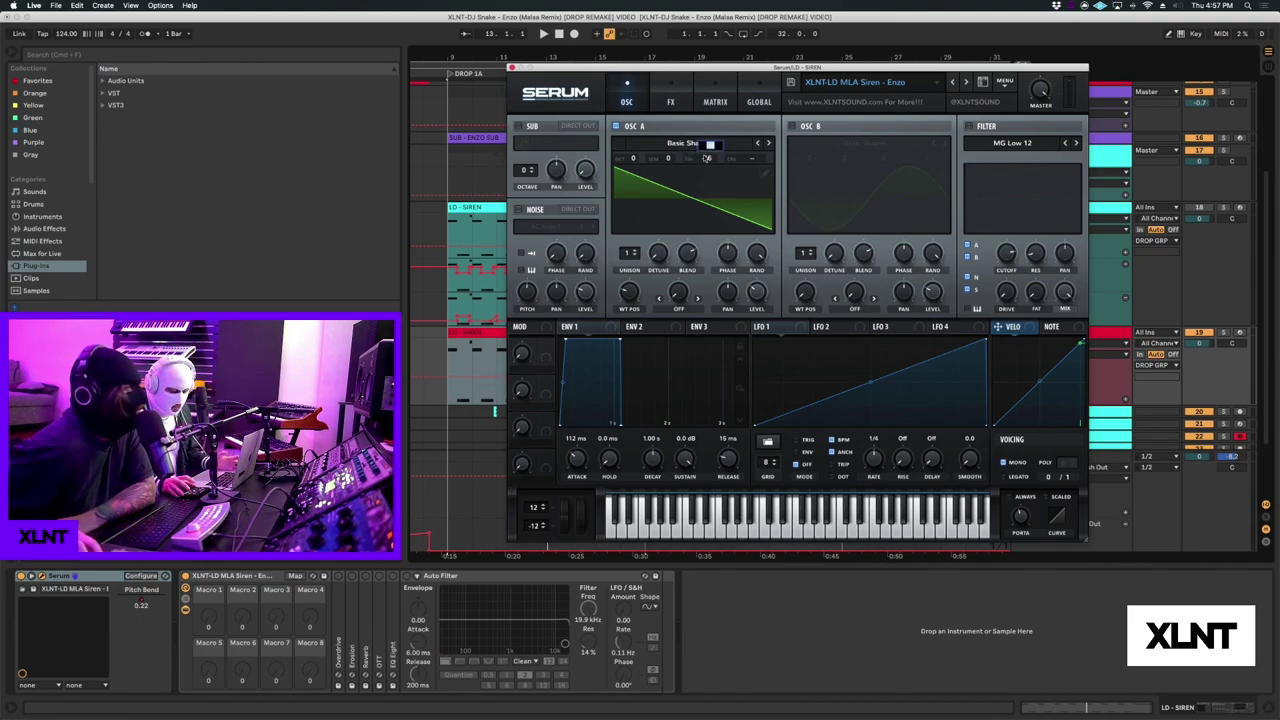
text(0)
key(Return)
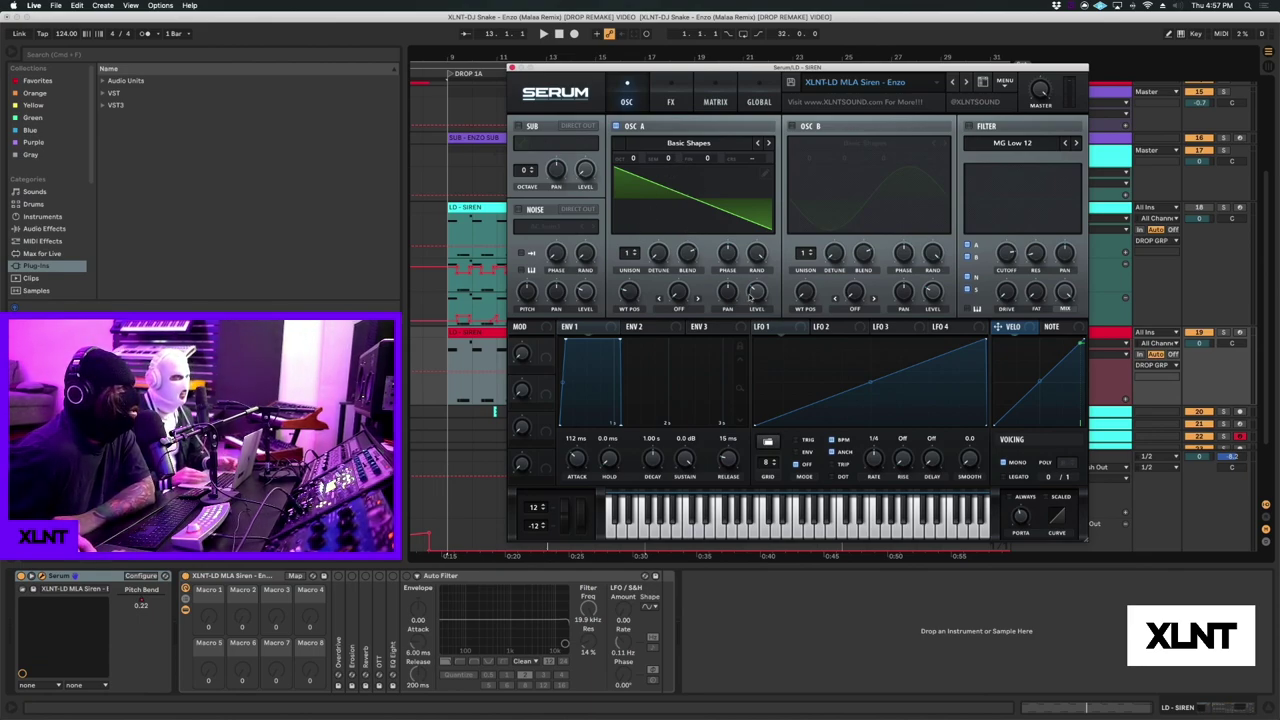
Solo the red LD - SIREN track and audition its unprocessed OSC A sound from Drop 1A.
mouse_move(753, 295)
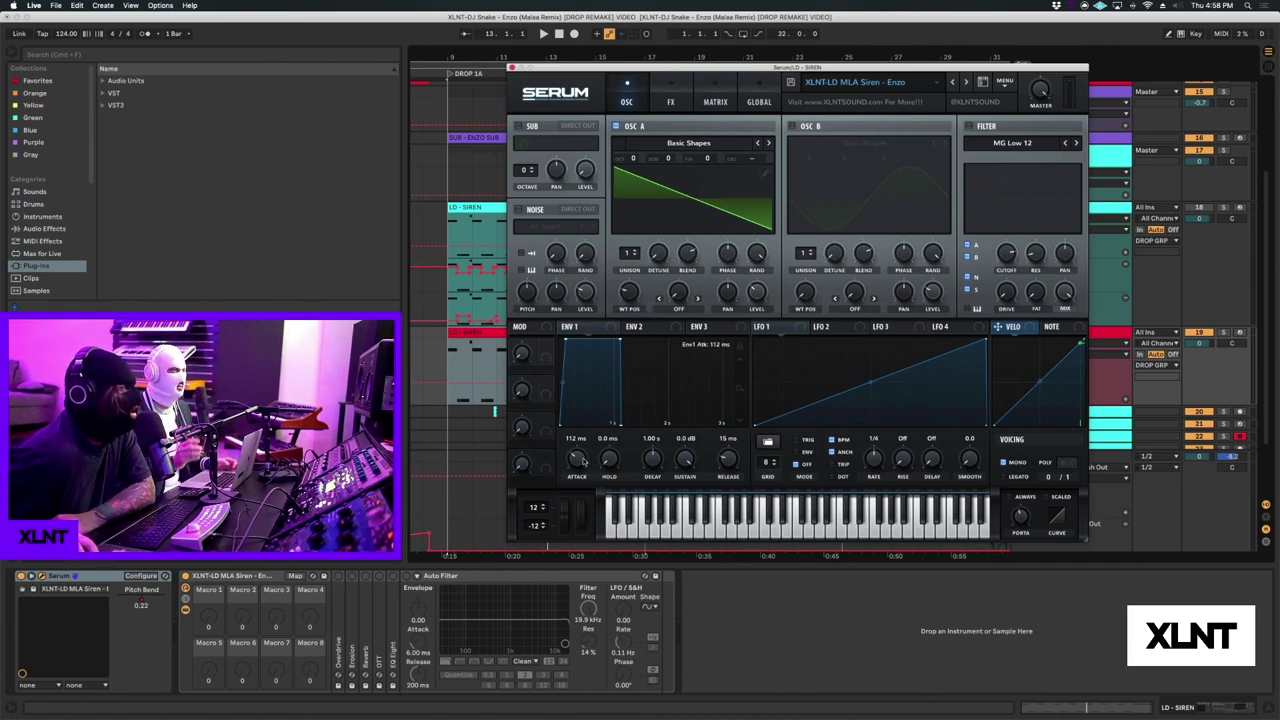
click(1224, 332)
key(space)
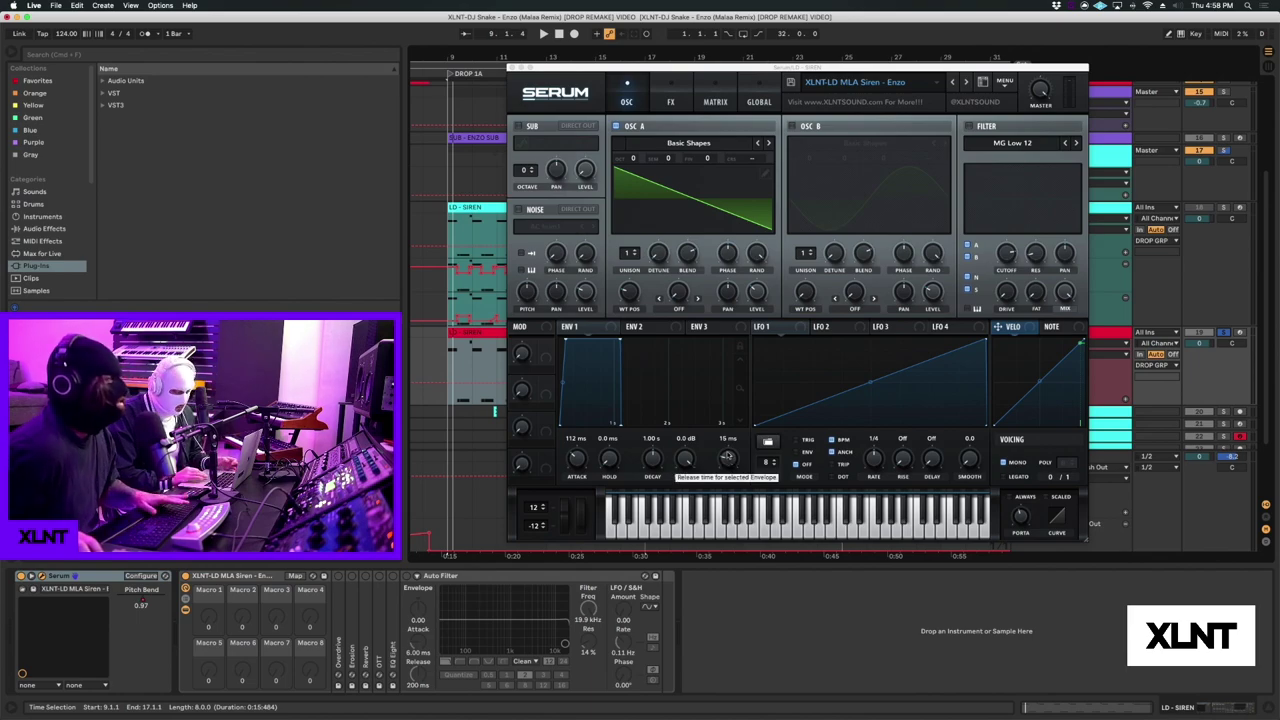
key(space)
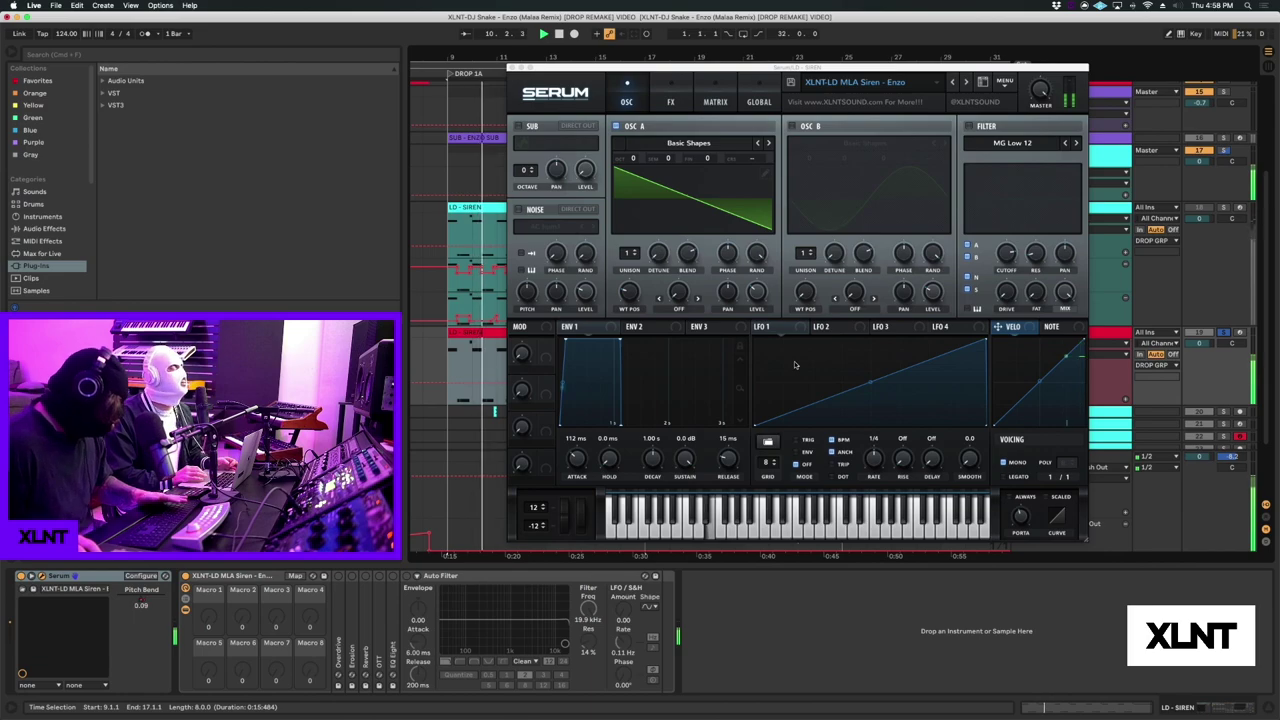
key(space)
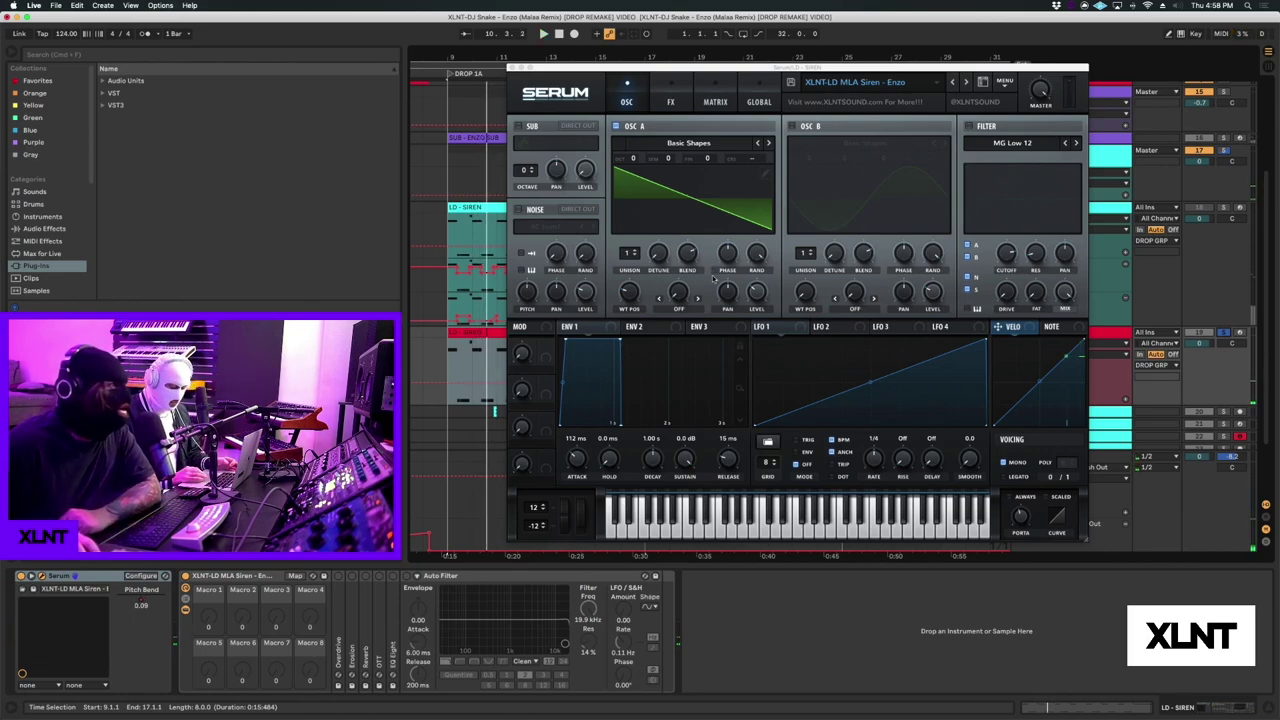
Enable OSC B and move its Basic Shapes wavetable position to the square-type wave.
click(797, 129)
click(795, 128)
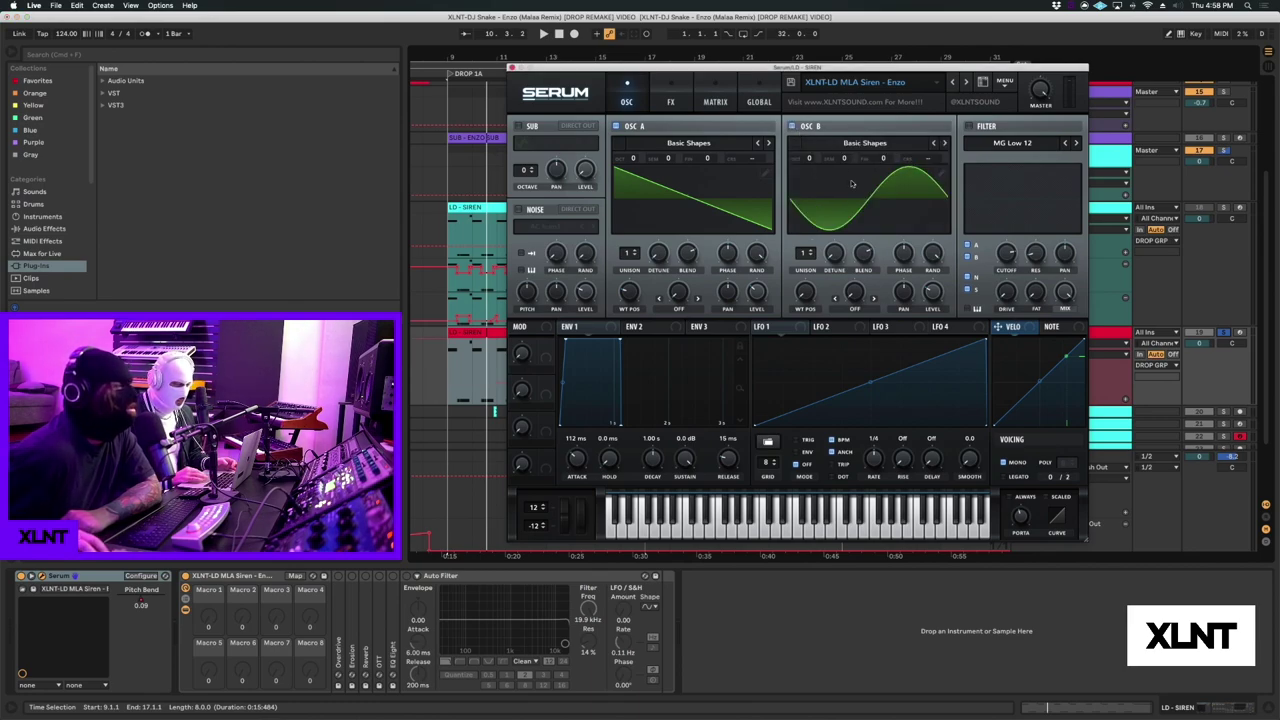
drag(805, 292, 806, 220)
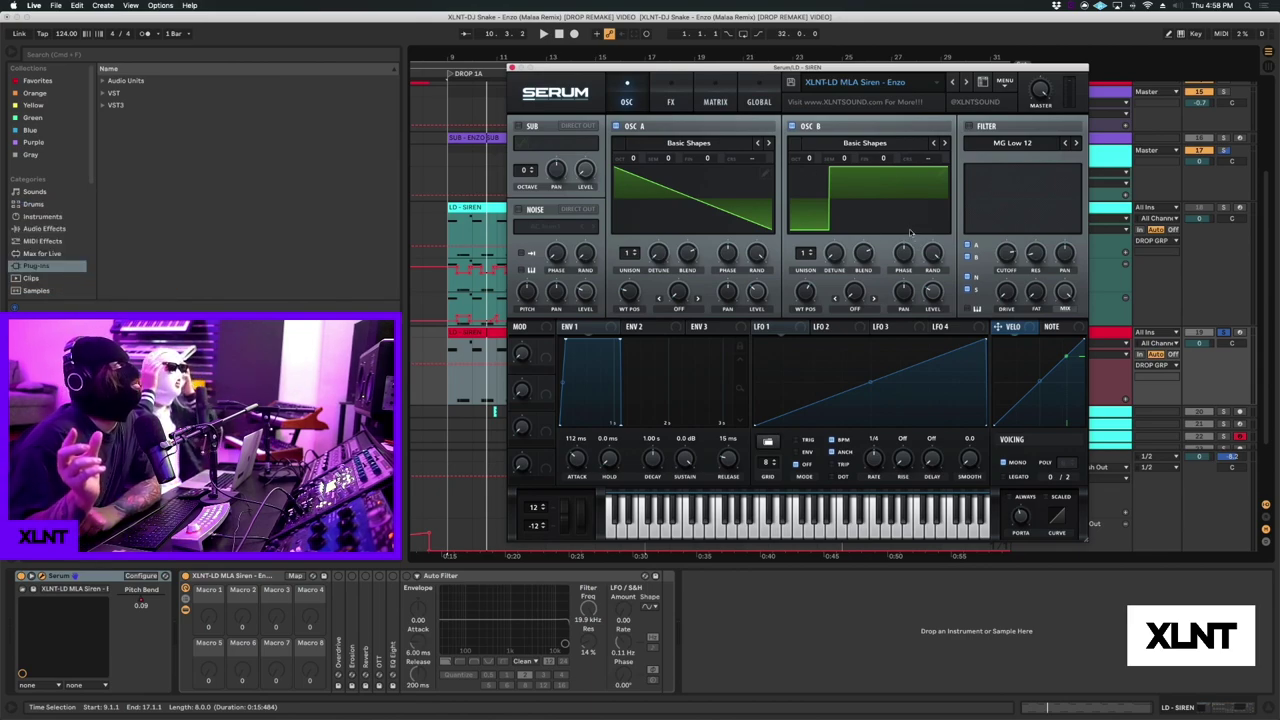
Switch OSC A off and audition OSC B alone while fine-adjusting its wavetable position.
click(617, 126)
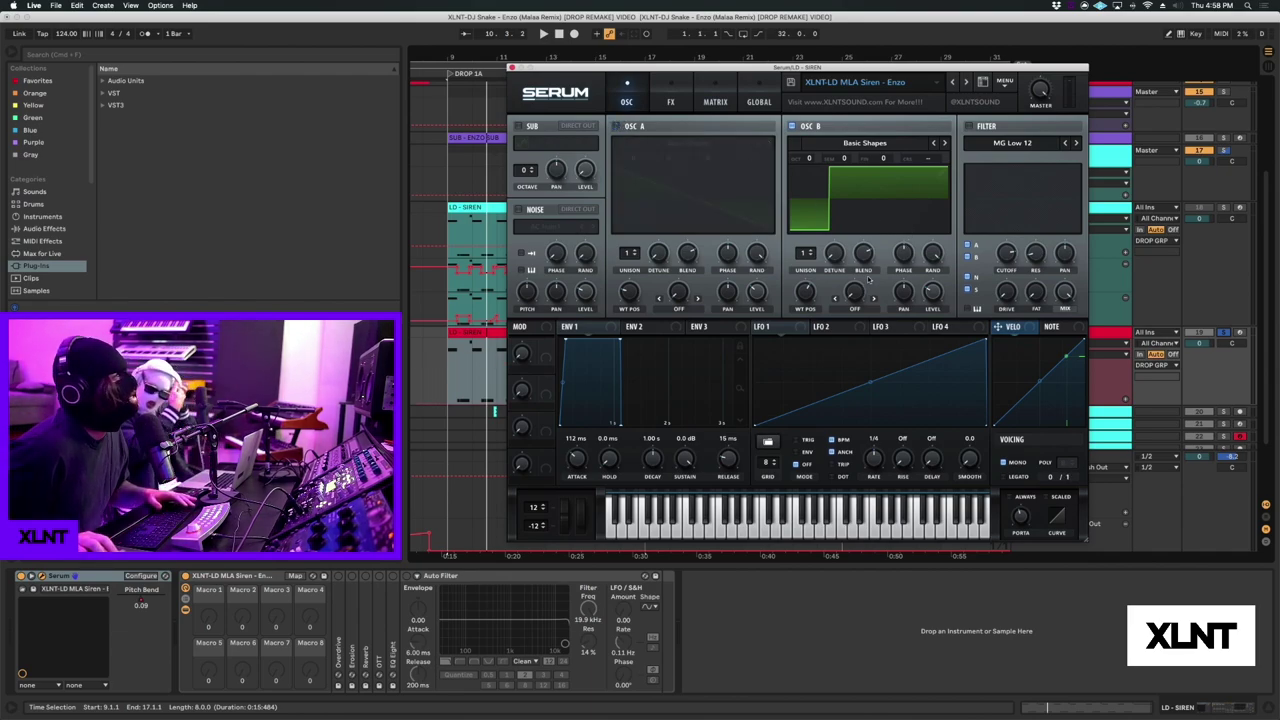
key(space)
key(space)
key(space)
drag(804, 298, 811, 280)
key(space)
key(space)
key(space)
key(space)
key(space)
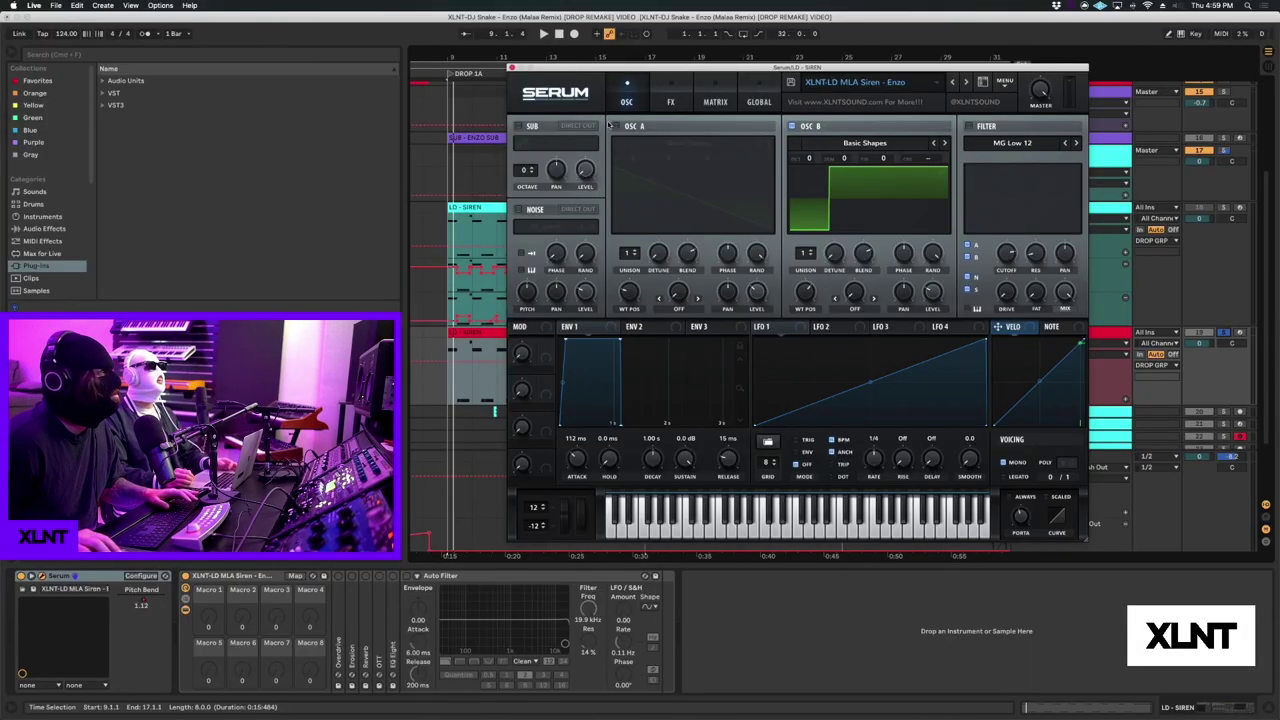
Switch OSC A back on and audition both oscillators together.
click(613, 126)
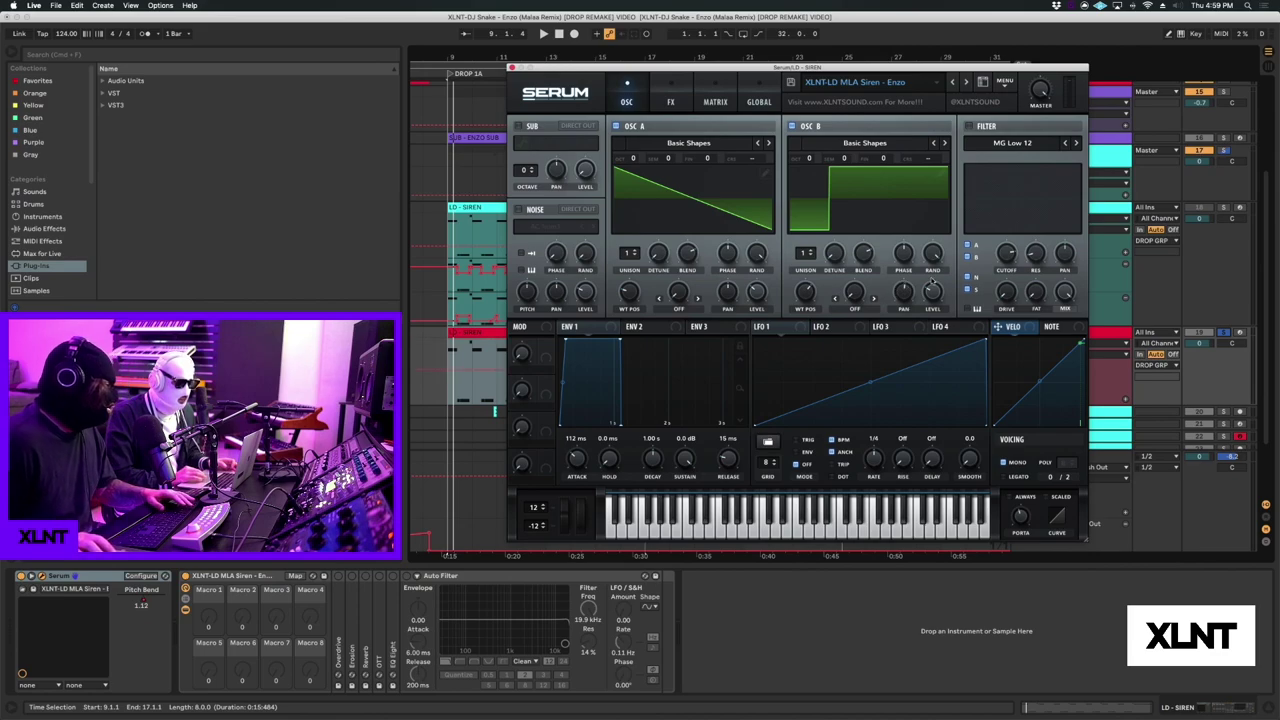
mouse_move(935, 293)
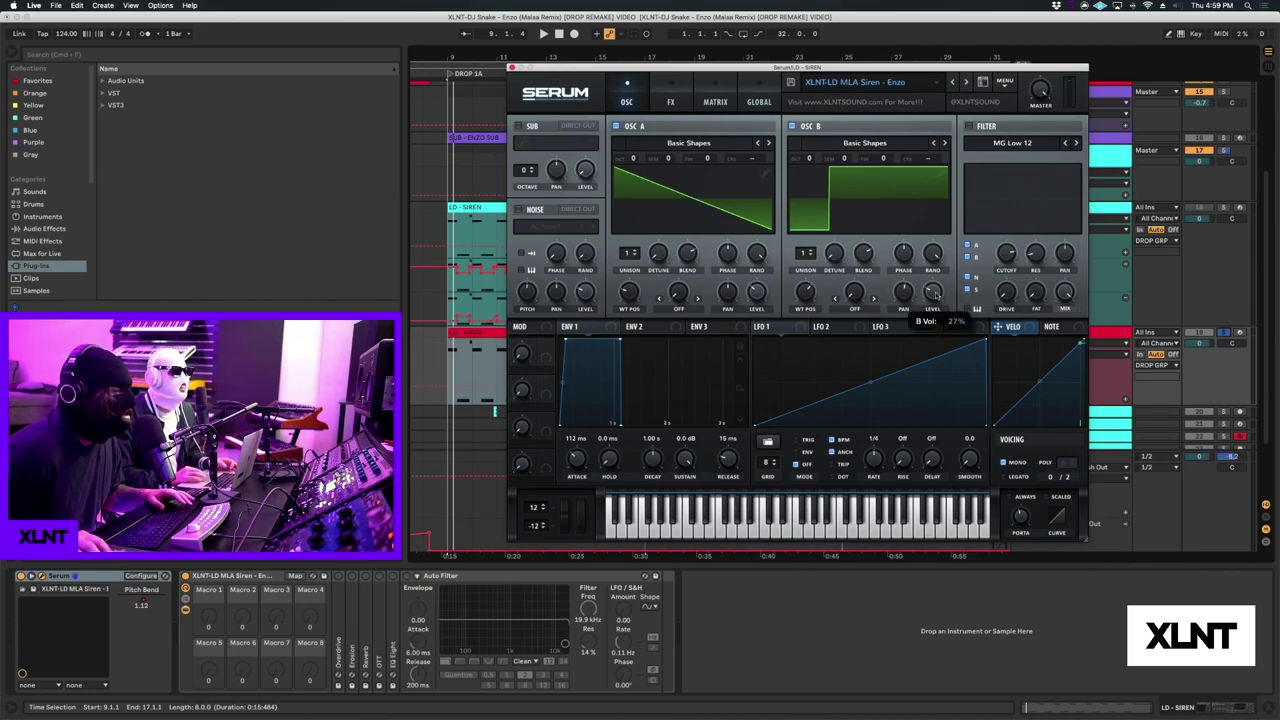
key(space)
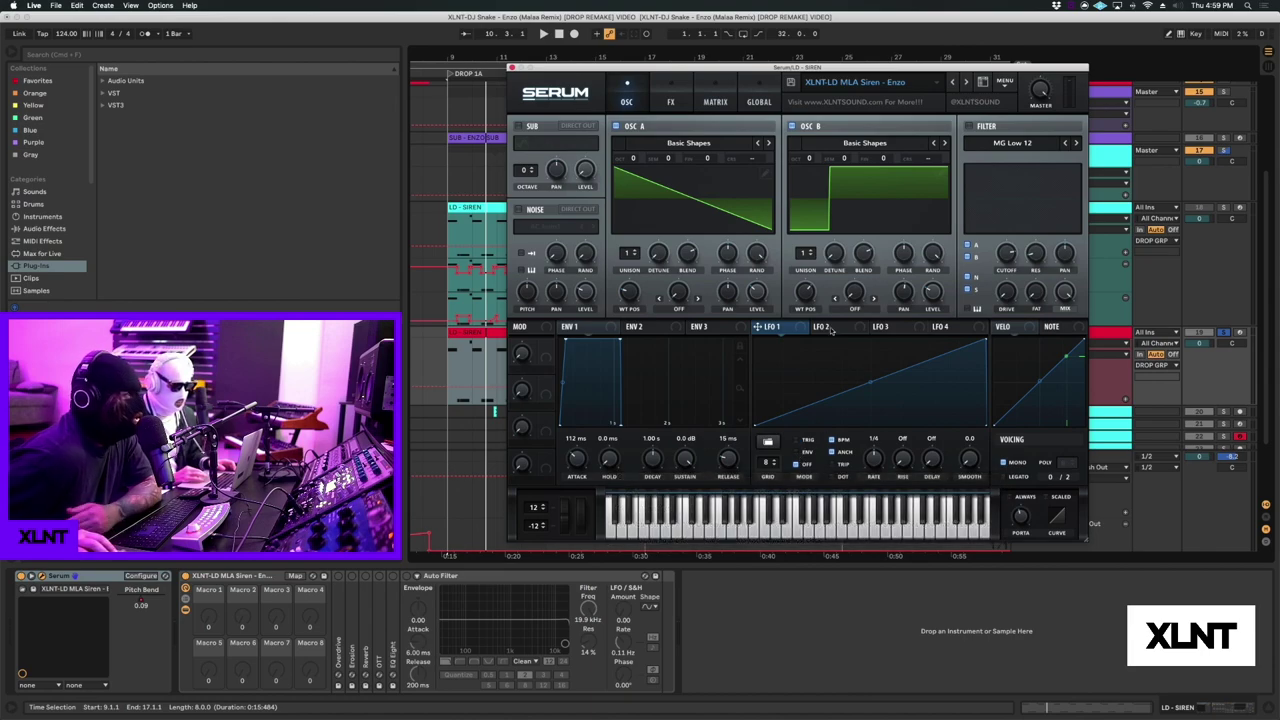
Assign LFO 1 to modulate the level of both OSC A and OSC B.
drag(796, 328, 757, 291)
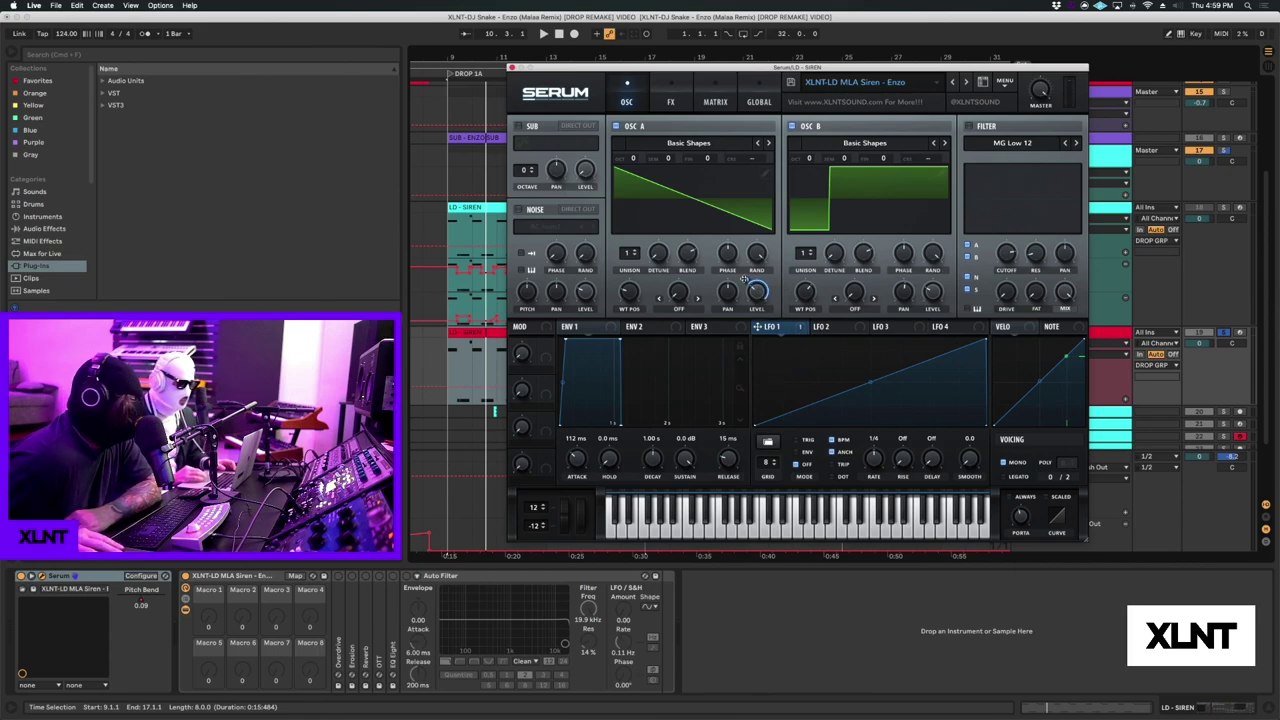
mouse_move(743, 280)
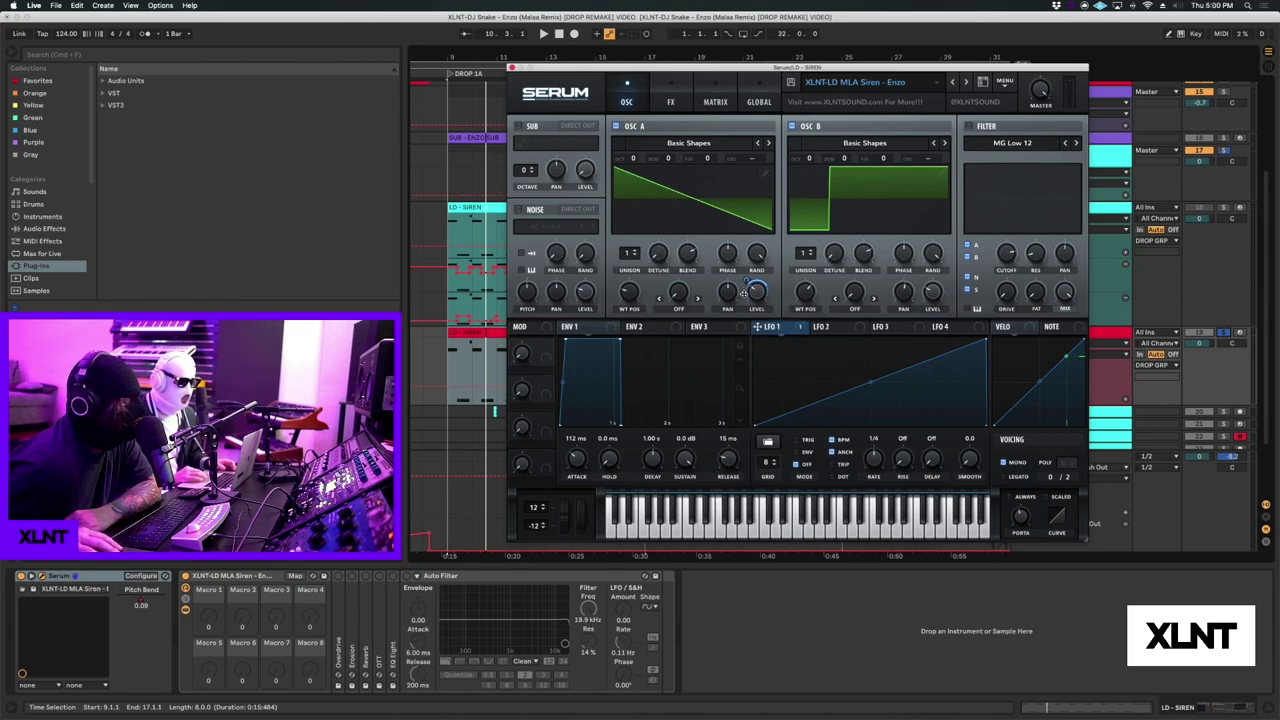
drag(800, 328, 923, 288)
mouse_move(921, 281)
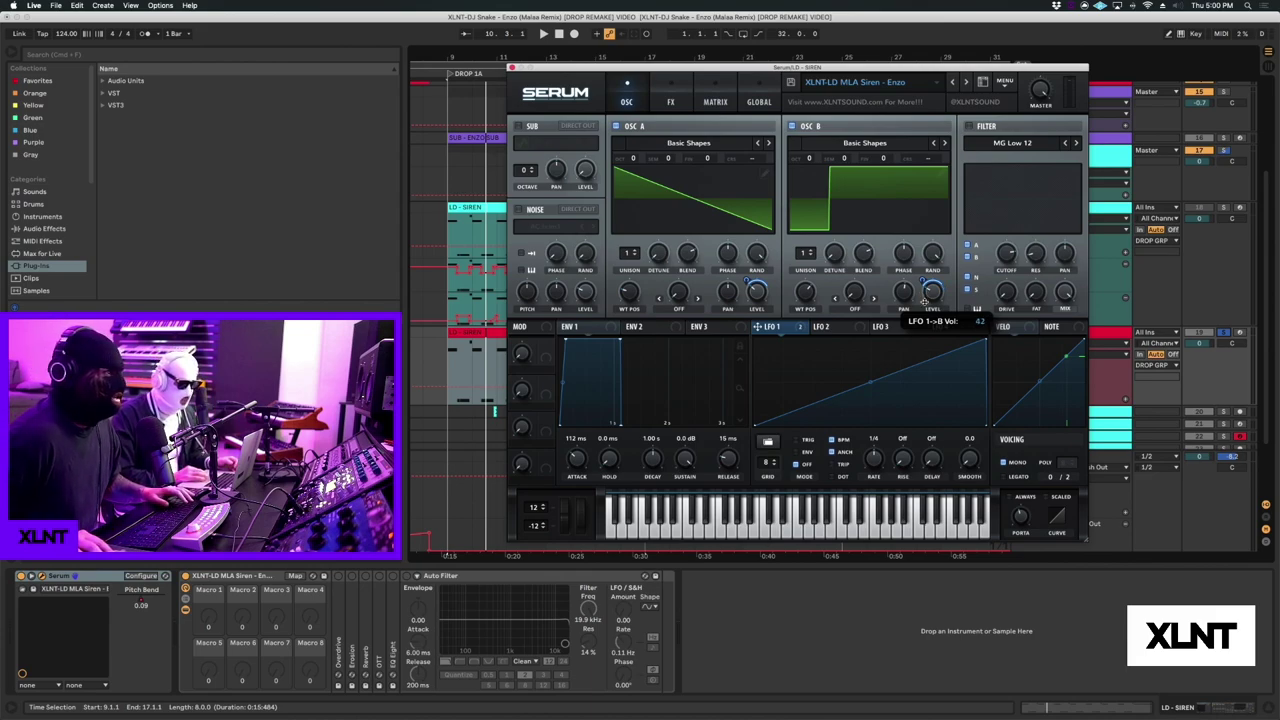
Audition the siren with LFO 1 modulating the levels of both oscillators.
key(space)
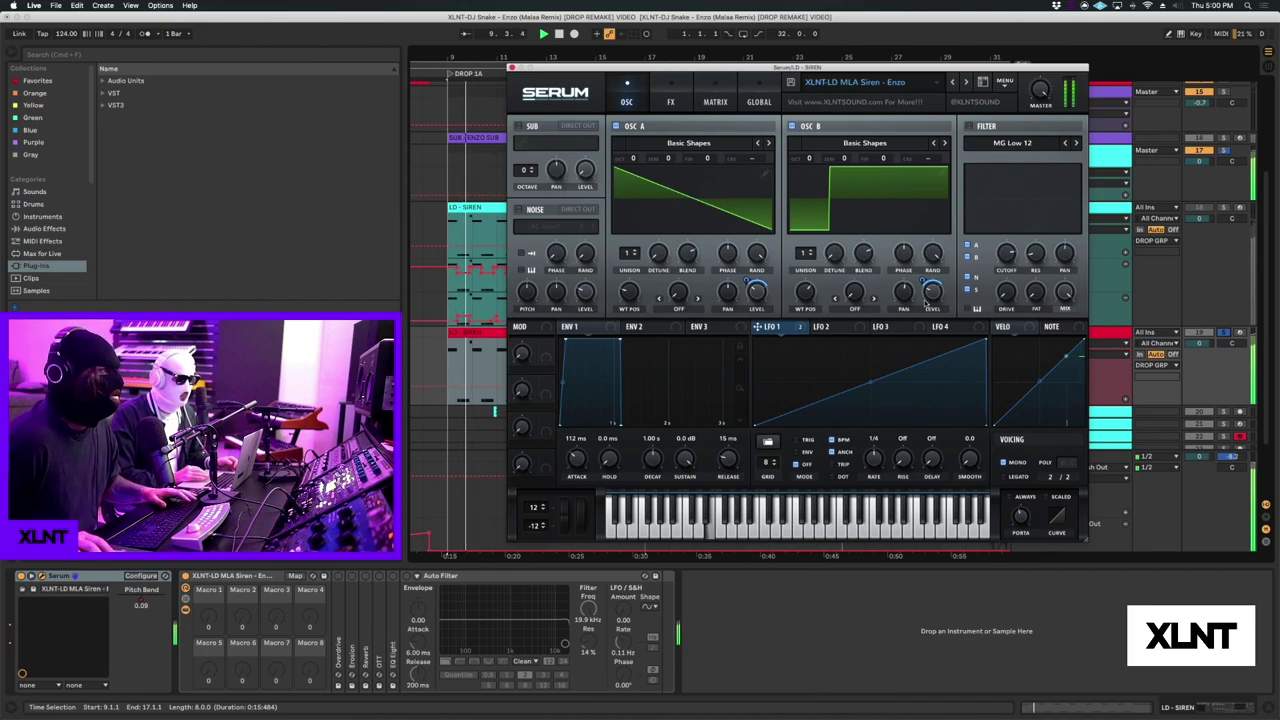
key(space)
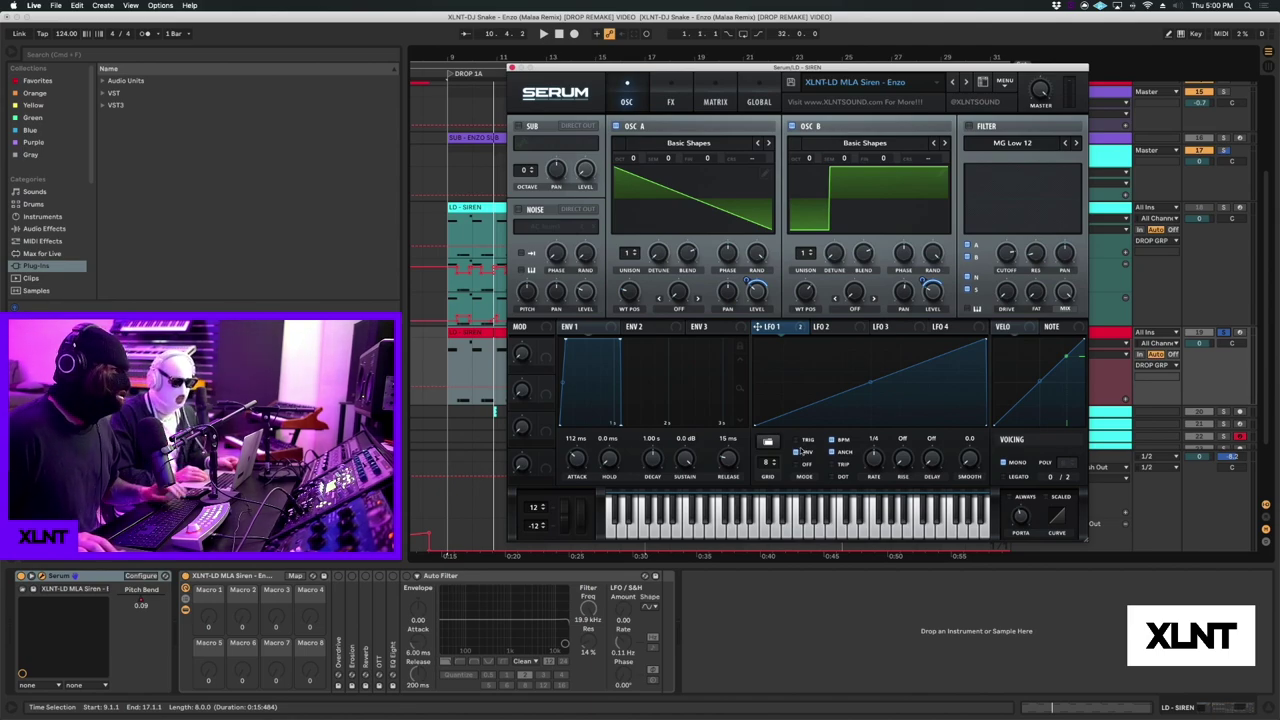
key(space)
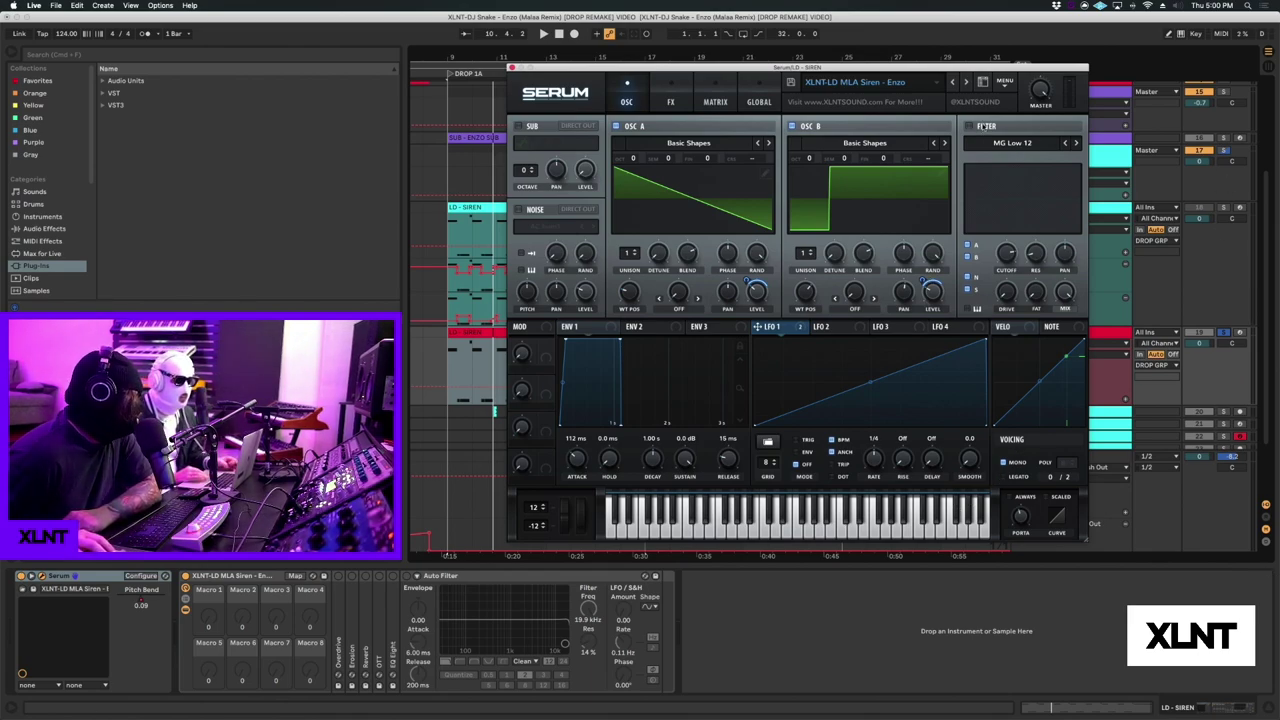
Enable the filter with the MG Low 12 type and audition the filtered siren.
click(968, 126)
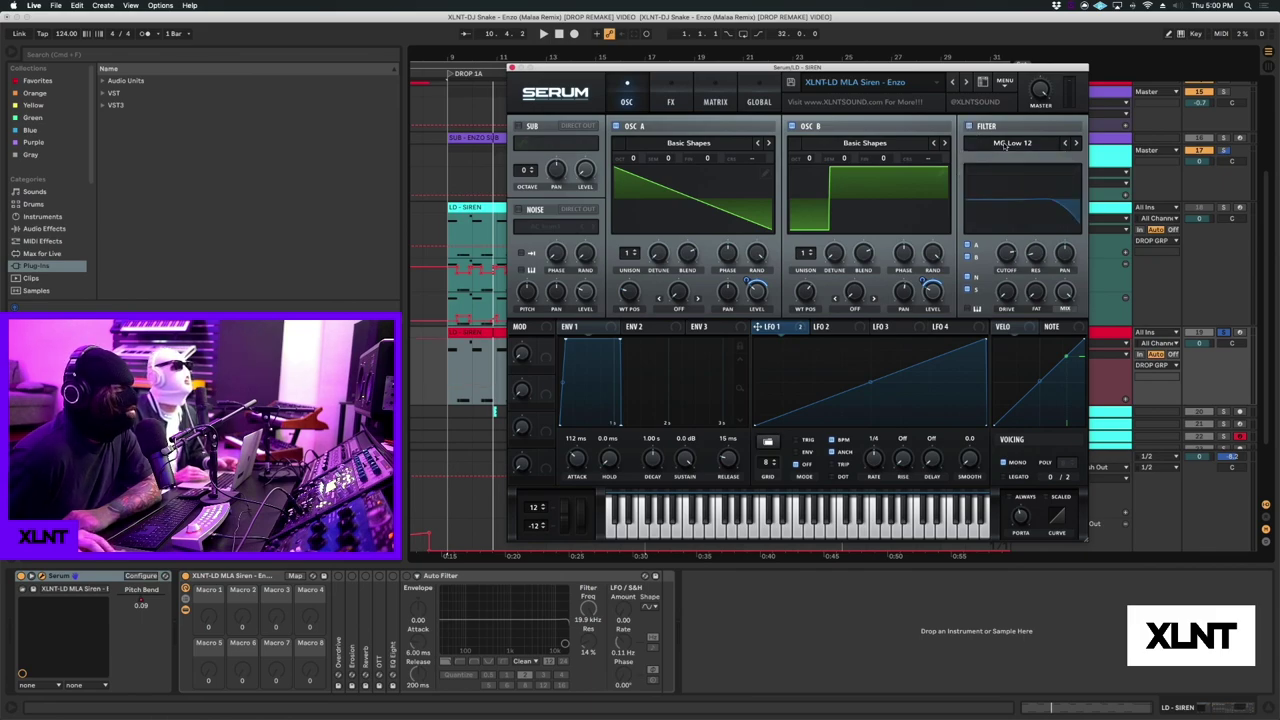
click(1005, 144)
click(1025, 135)
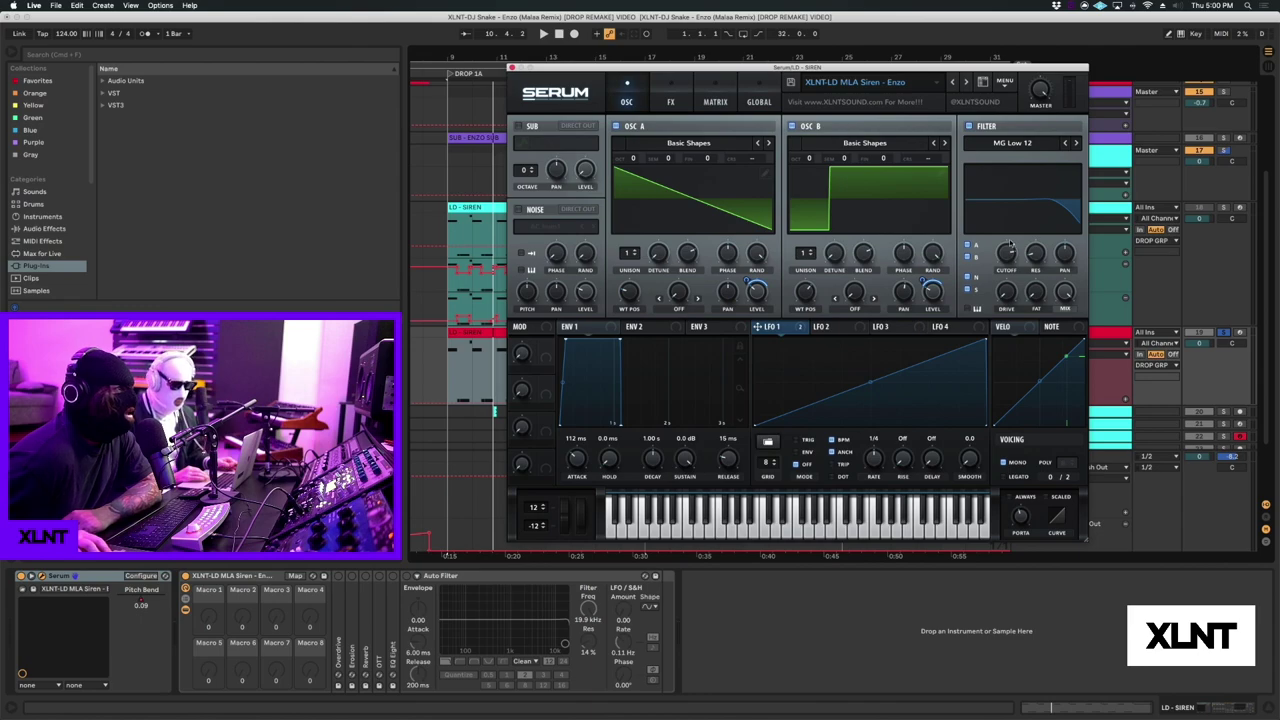
mouse_move(1009, 254)
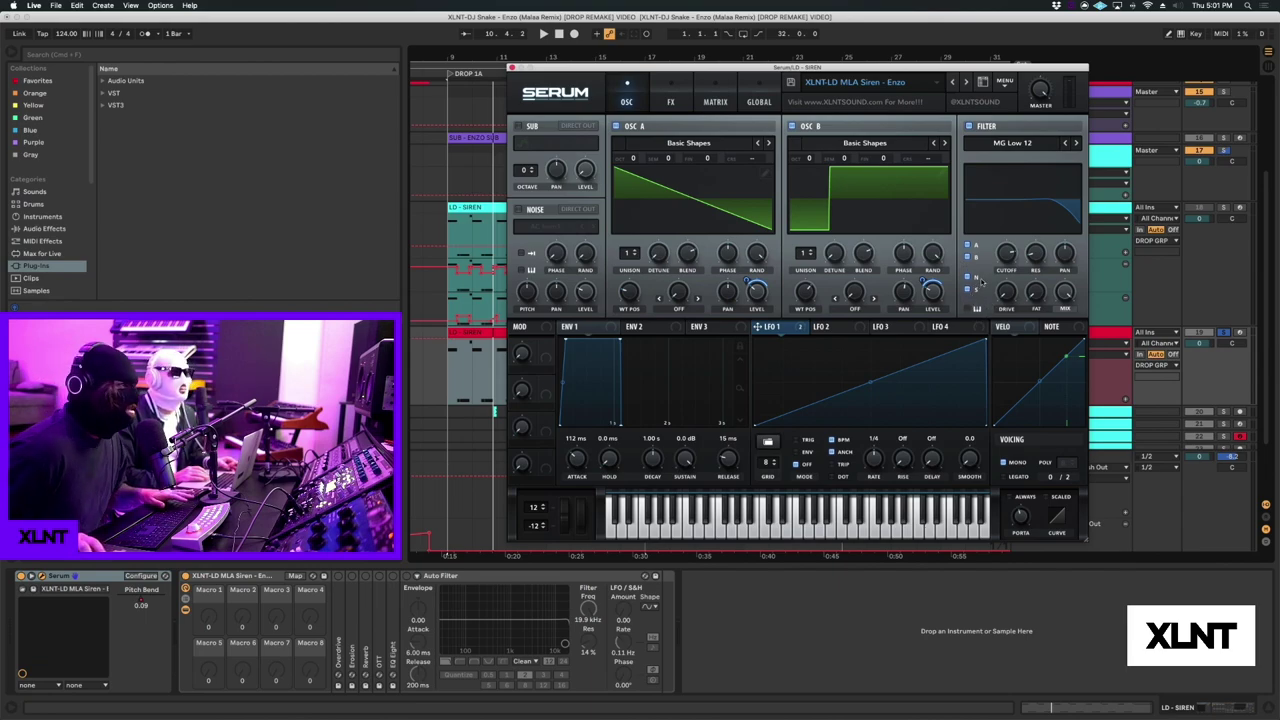
key(space)
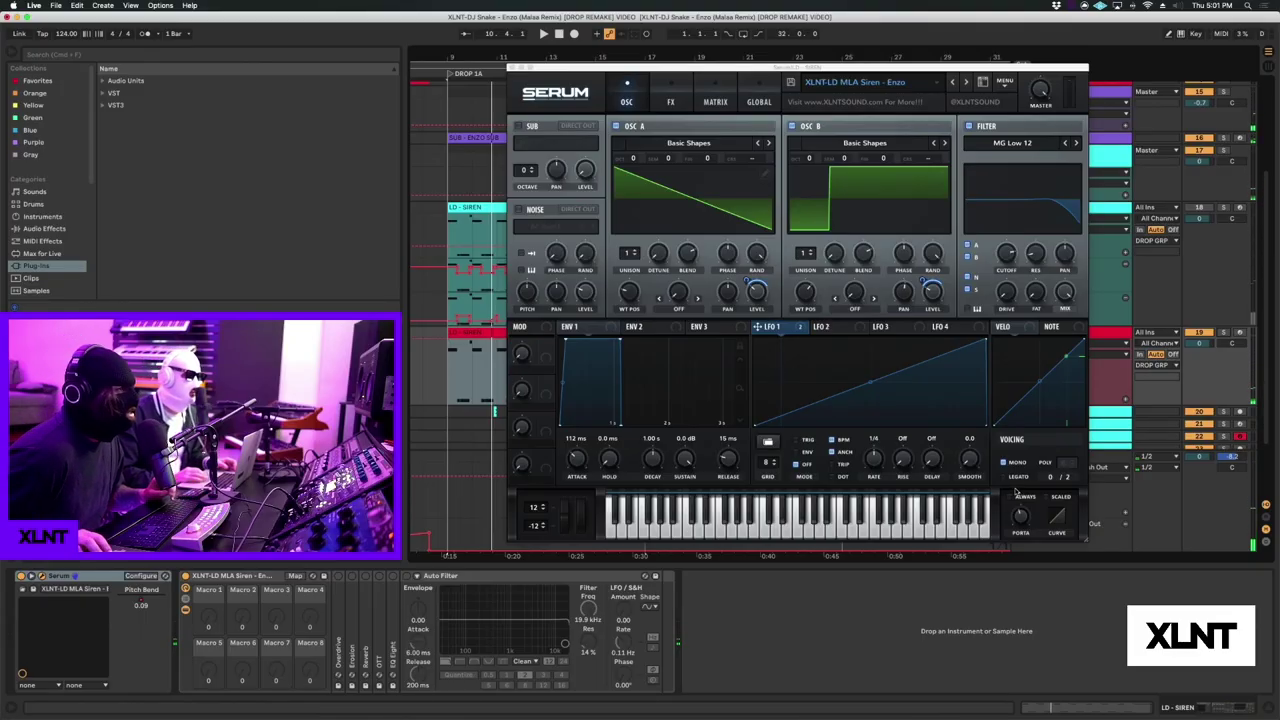
Bring up the portamento time as the envelope parameter and open the red LD - SIREN clip for inspection.
click(1022, 516)
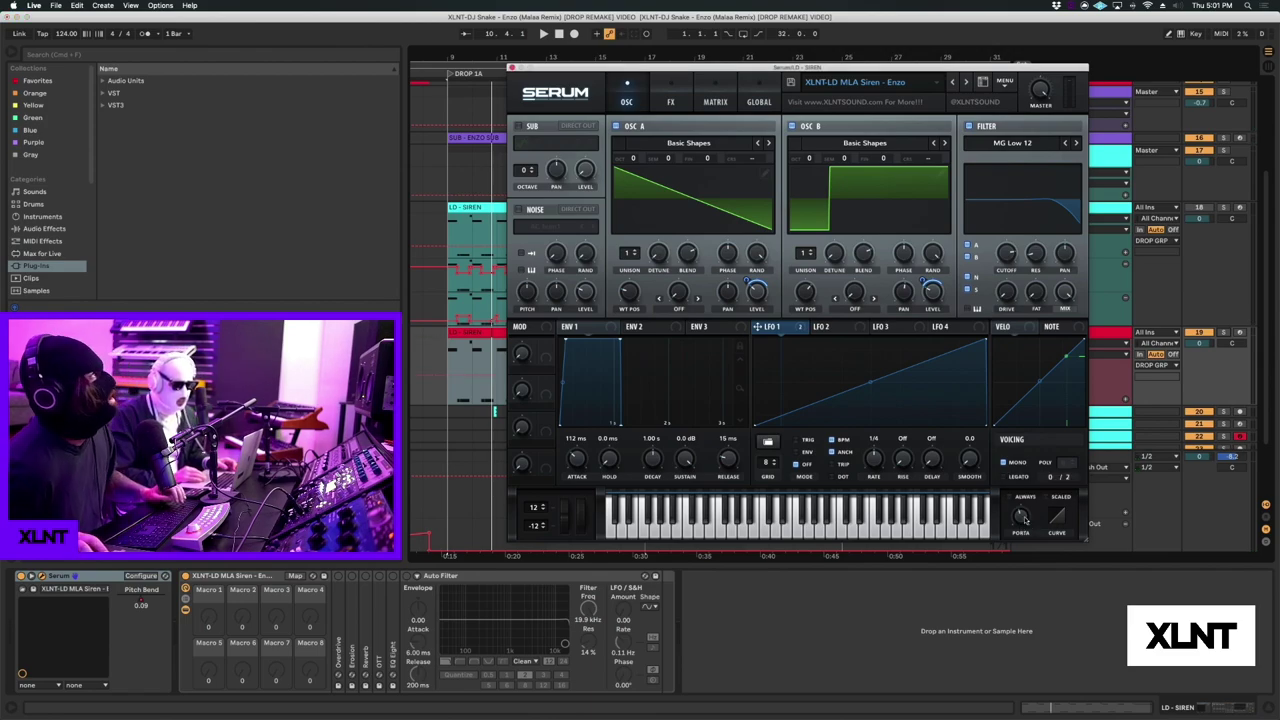
click(483, 338)
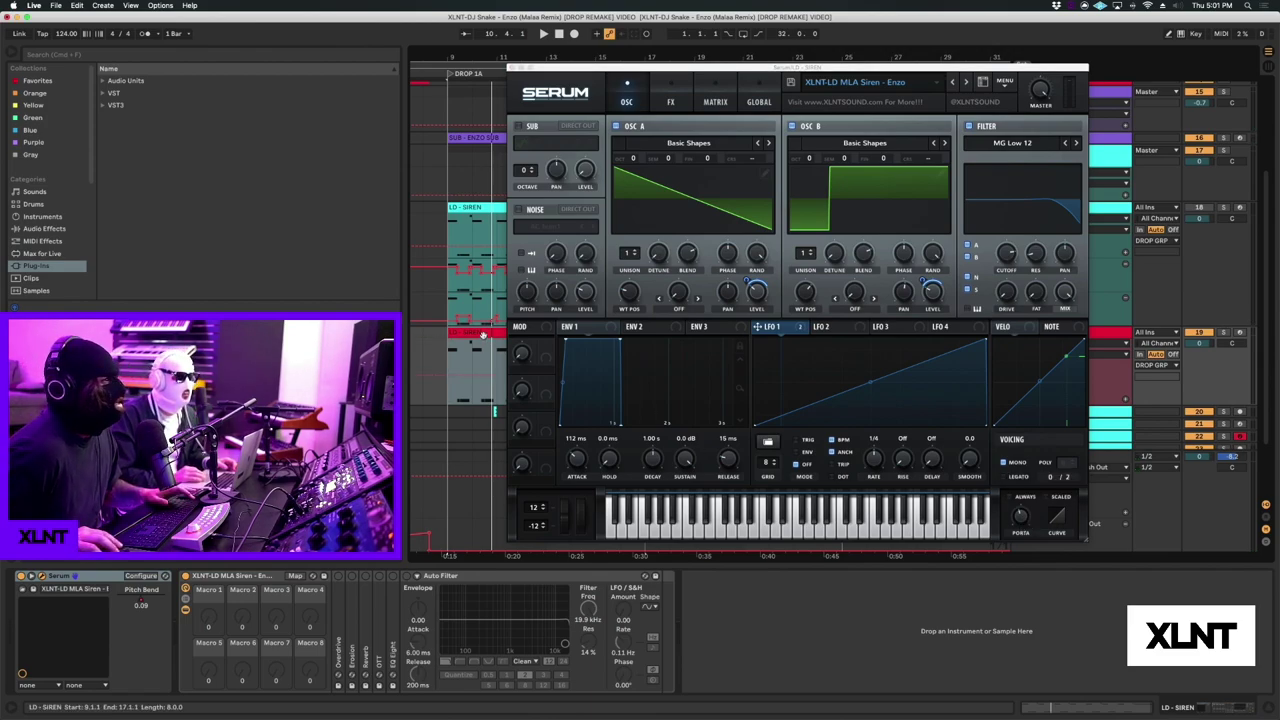
double_click(483, 336)
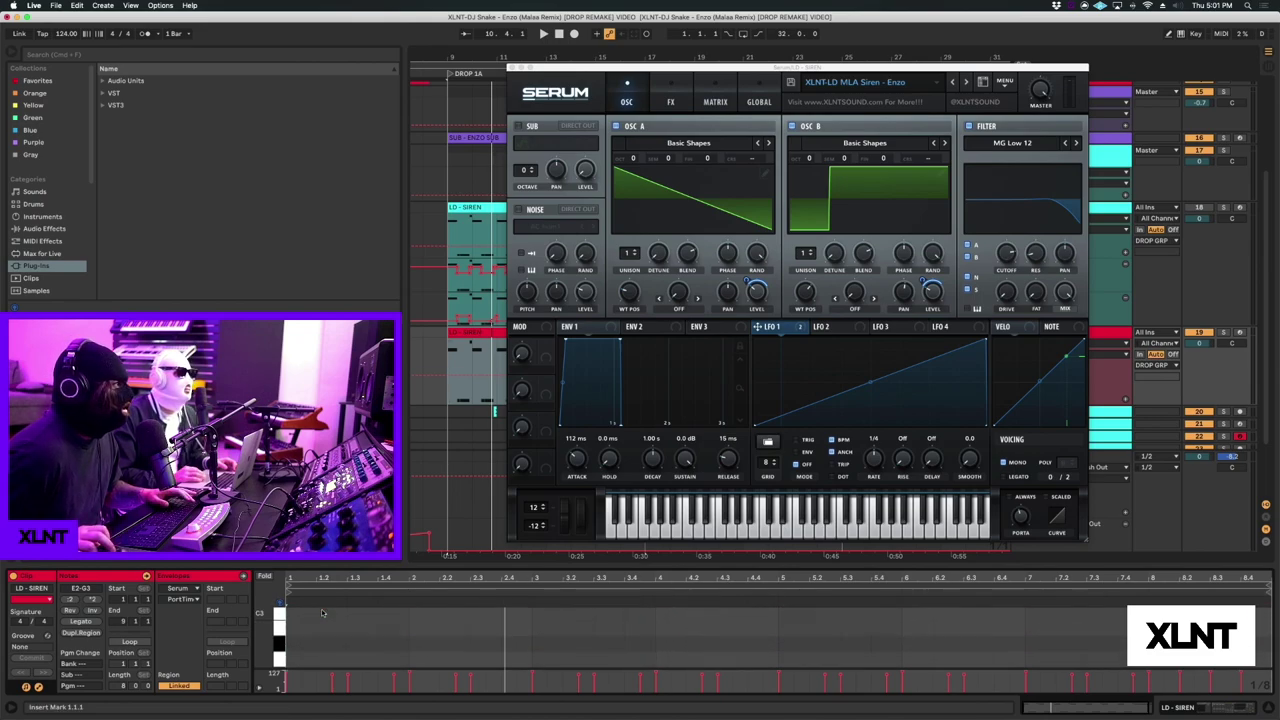
Play the start of the LD - SIREN clip several times to audition the siren's portamento glides.
key(space)
scroll(322, 612, up, 5)
key(space)
key(space)
key(space)
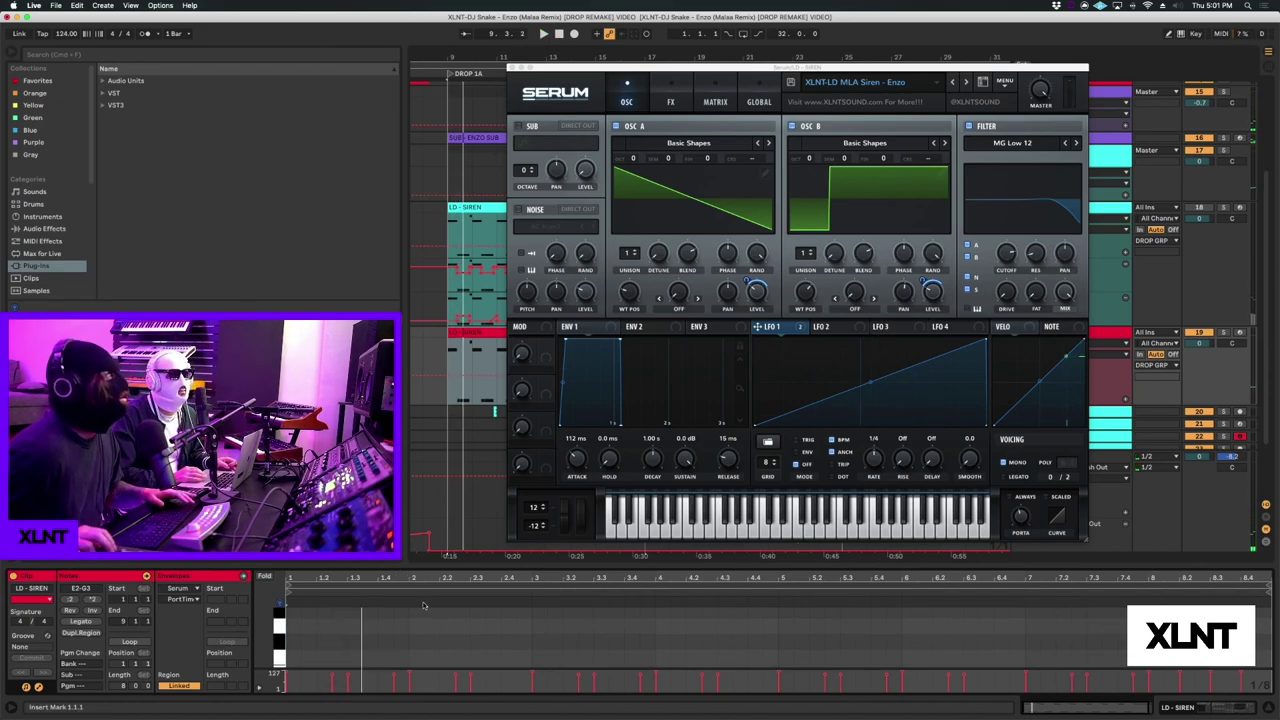
click(467, 336)
key(space)
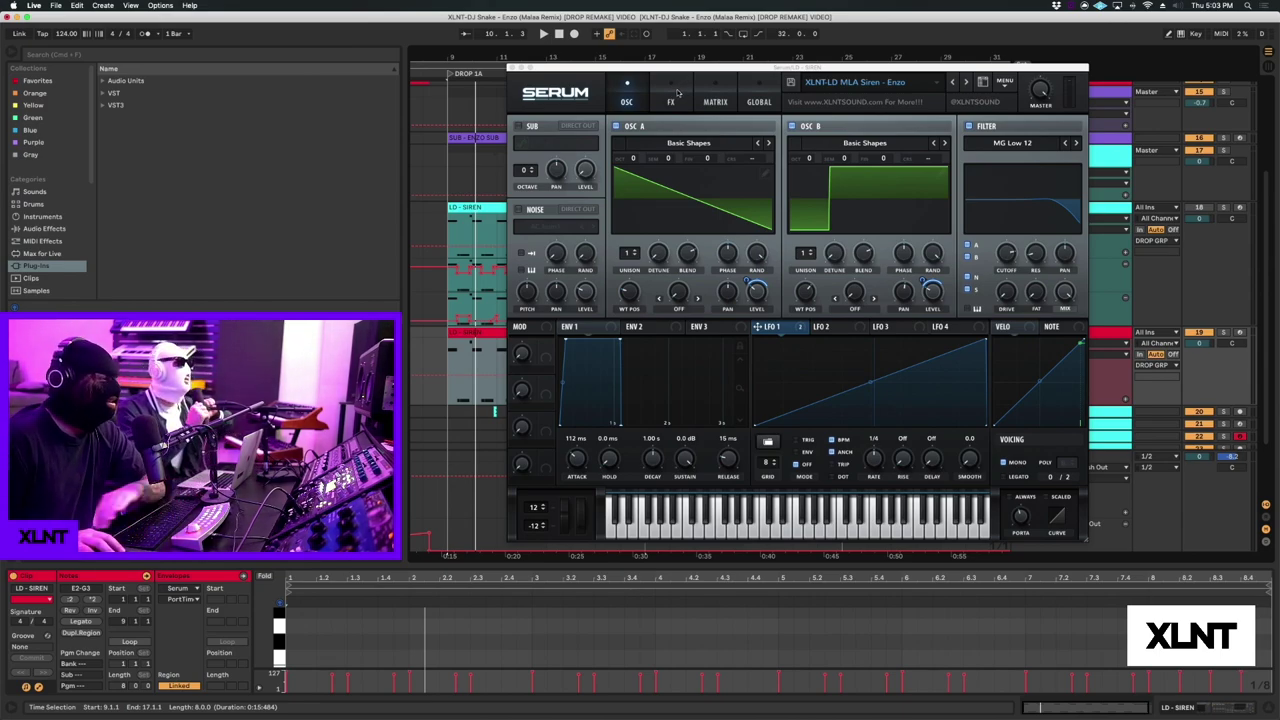
Switch on the Hyper/Dimension effect, check its rate, detune, size and mix settings, and audition the siren.
click(674, 96)
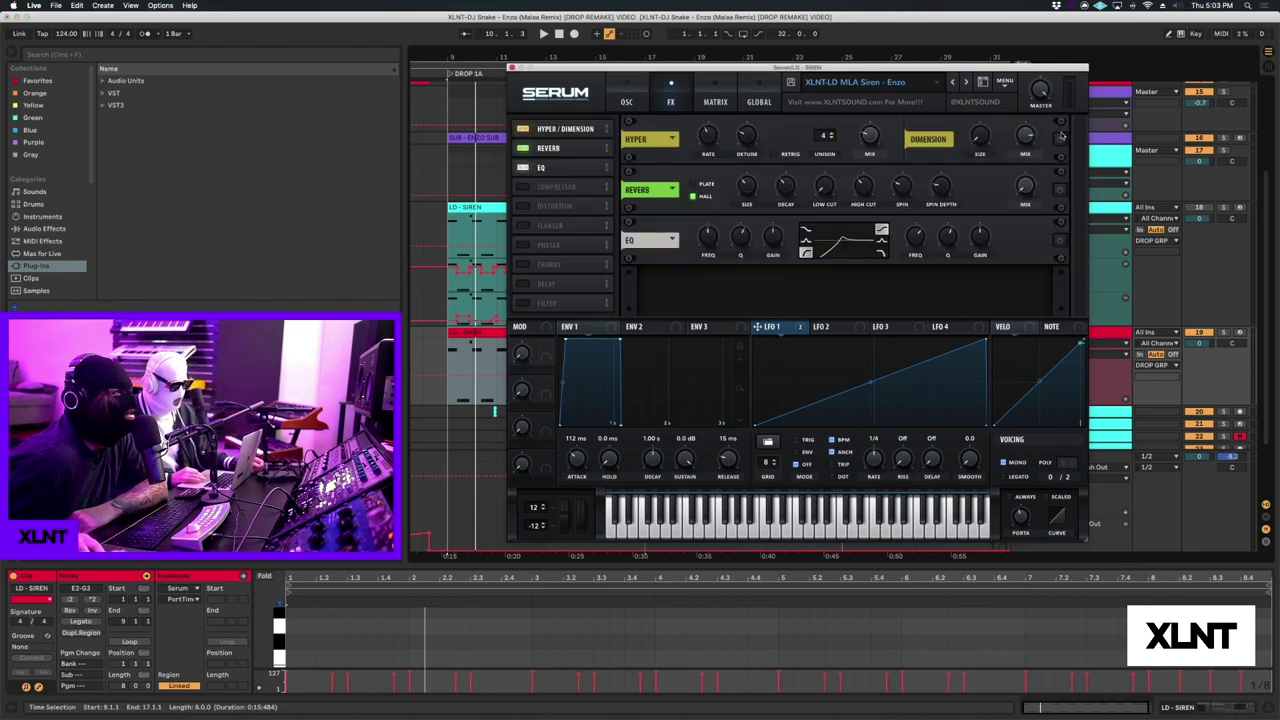
click(698, 147)
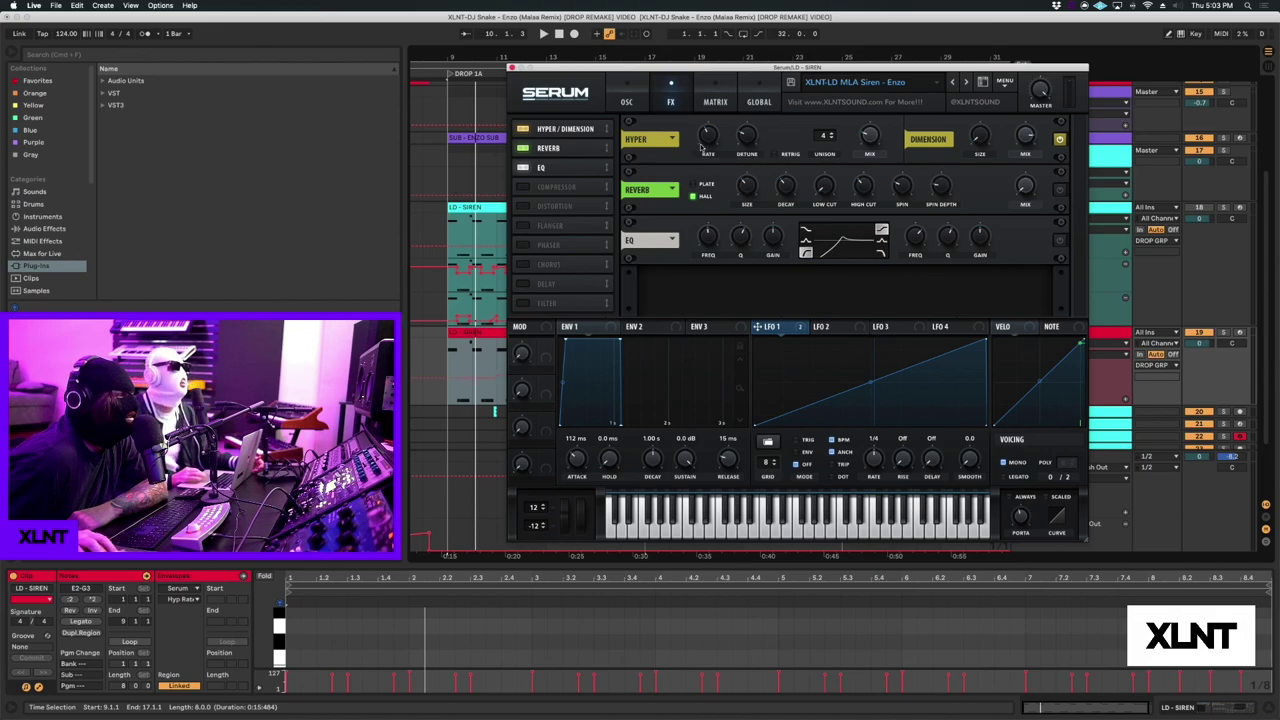
click(757, 140)
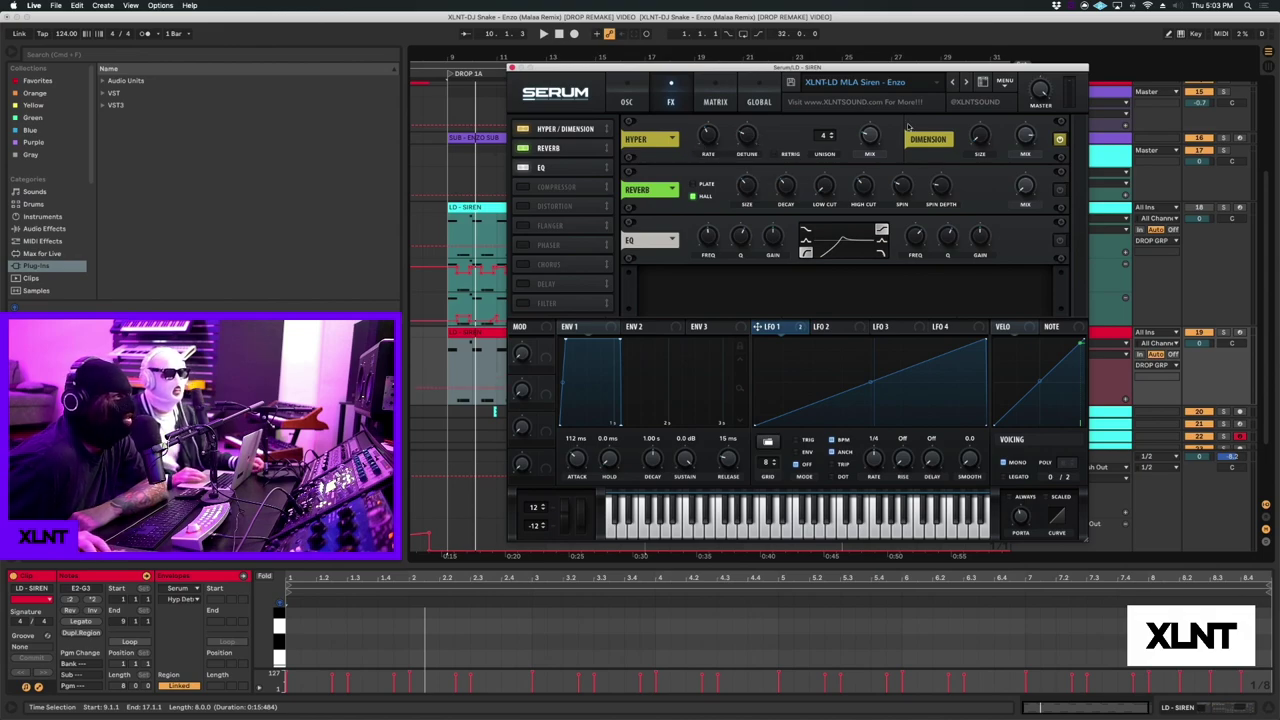
click(876, 138)
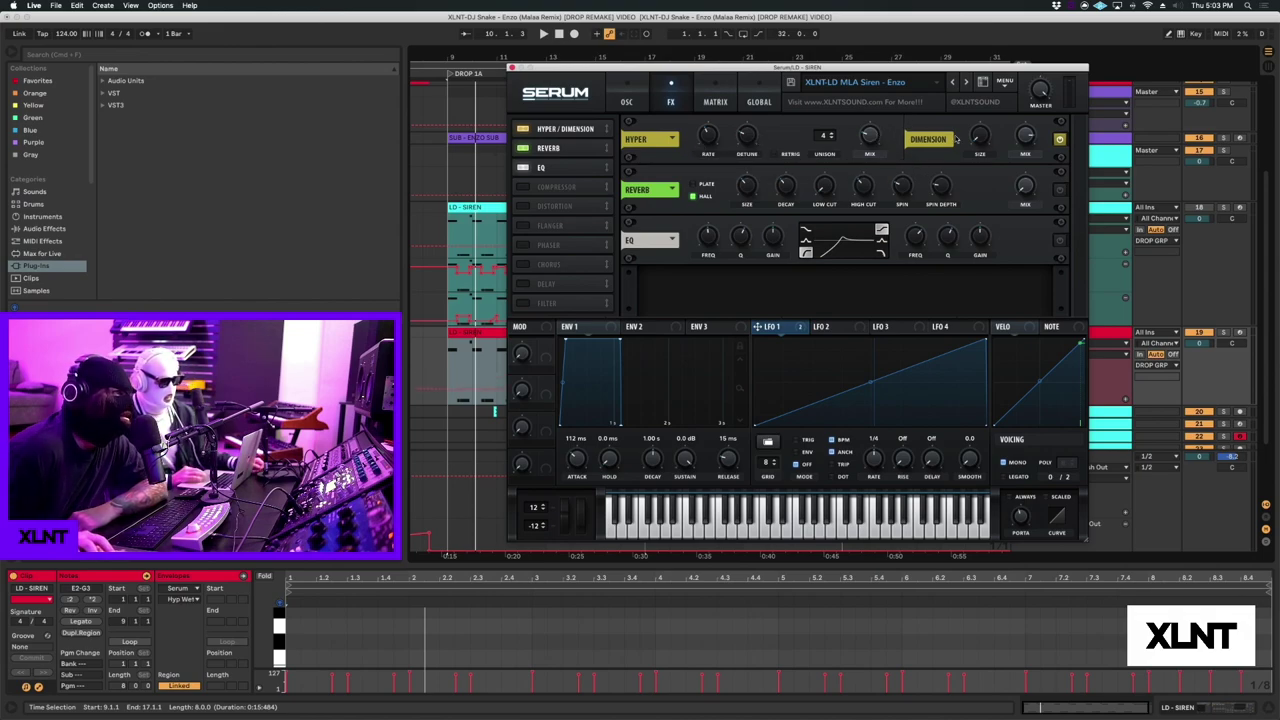
click(986, 140)
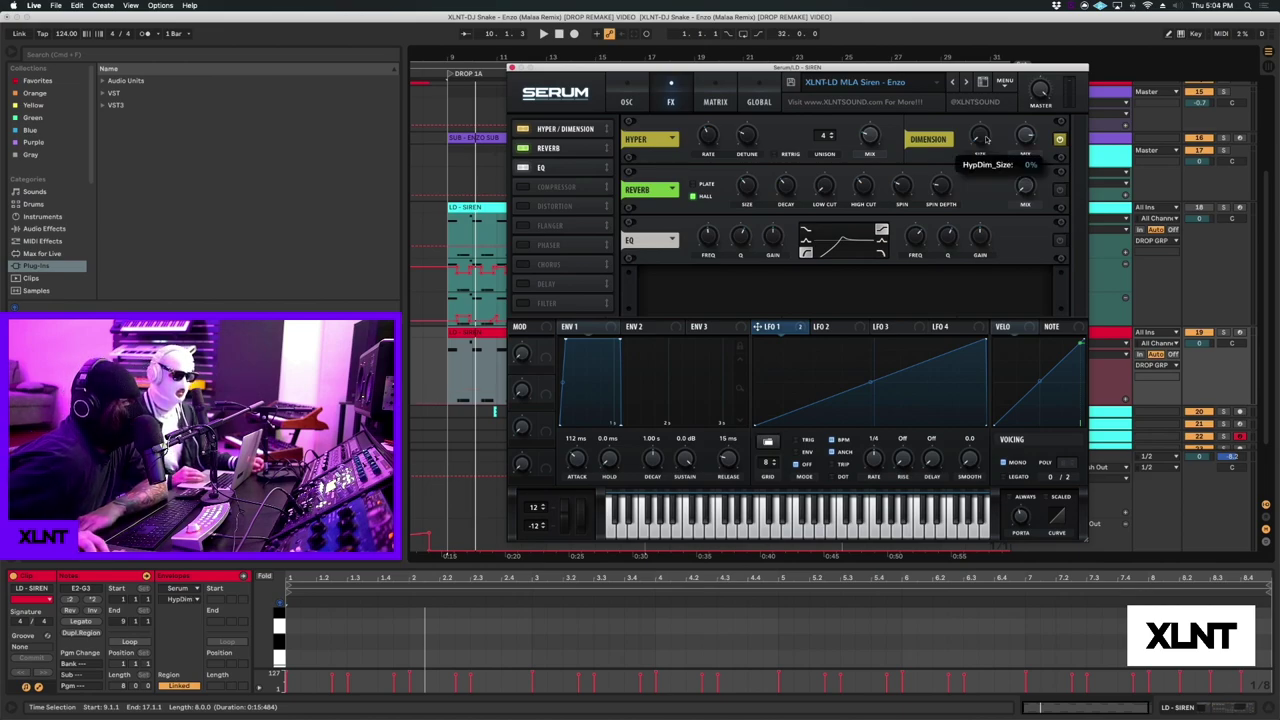
click(1024, 139)
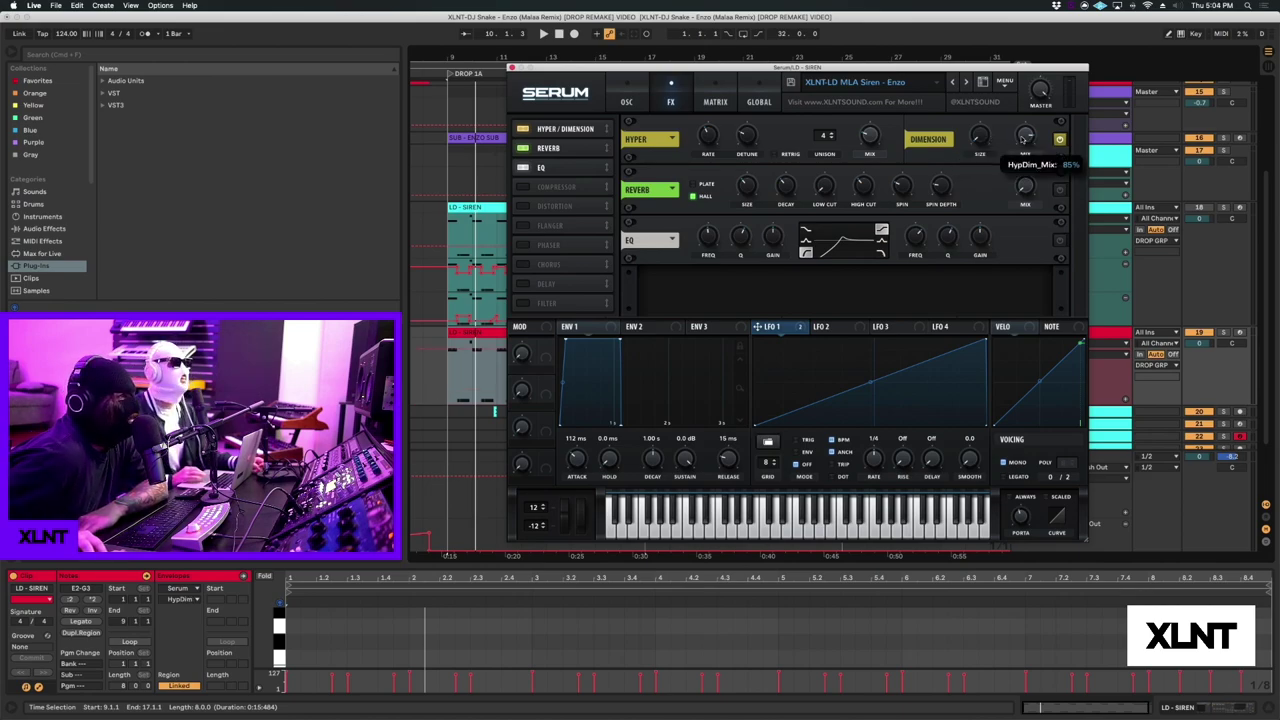
key(space)
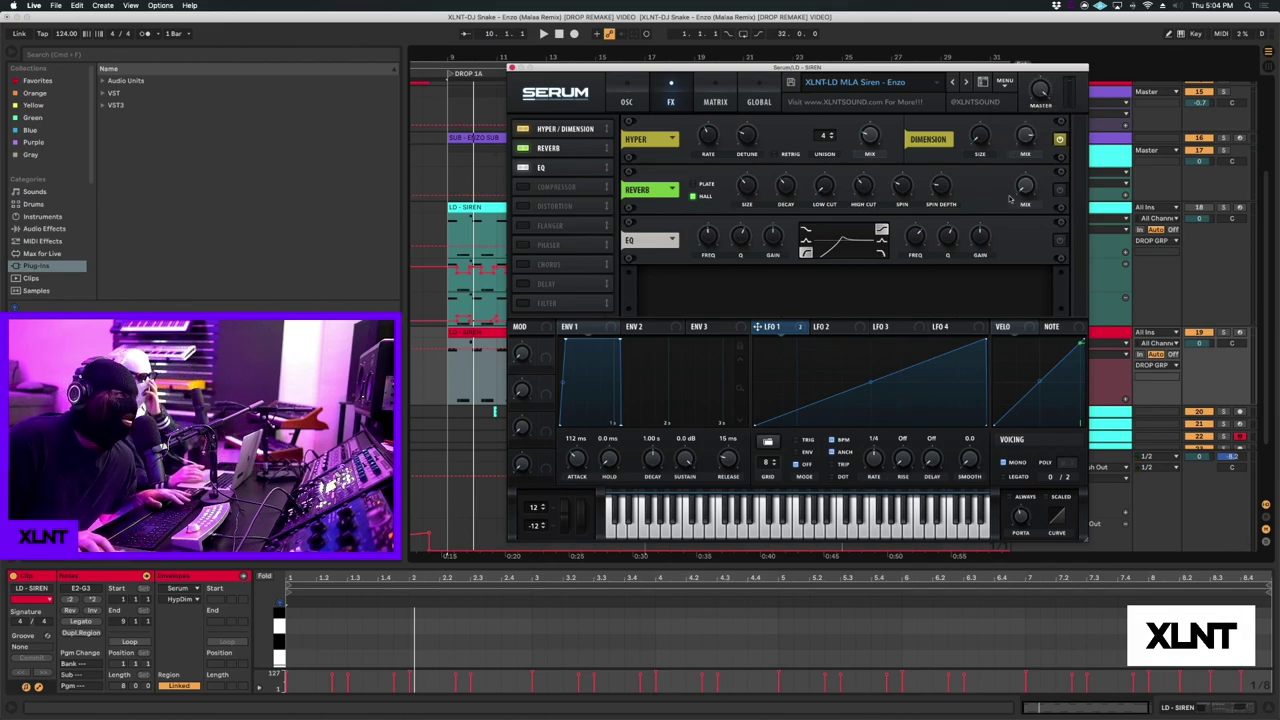
Switch on the Reverb effect and assign LFO 1 to modulate its mix.
click(1060, 190)
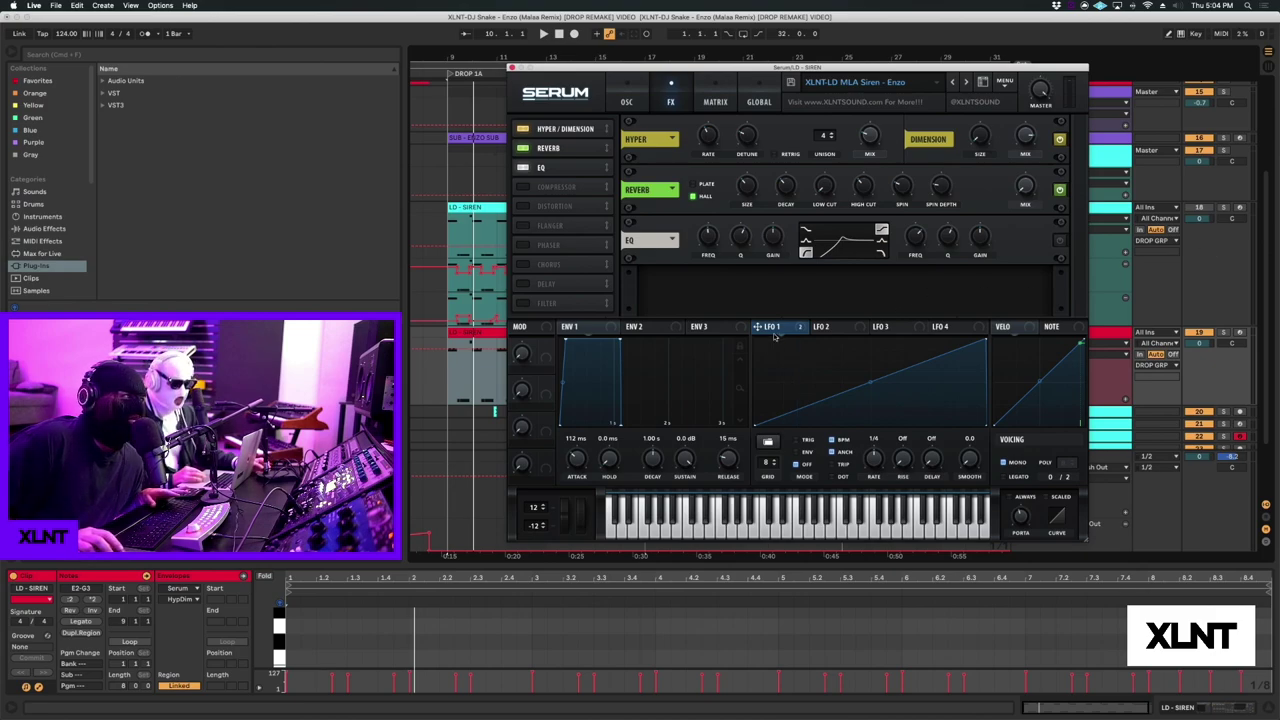
mouse_move(771, 328)
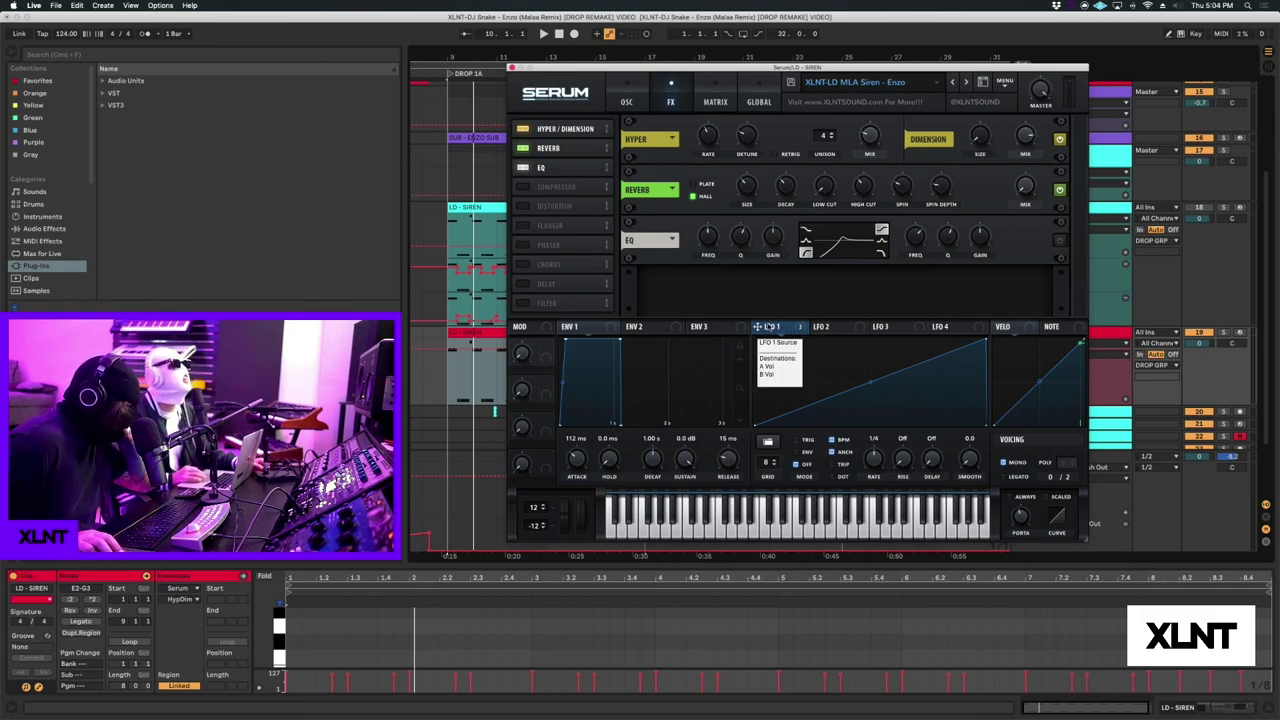
drag(768, 328, 1011, 204)
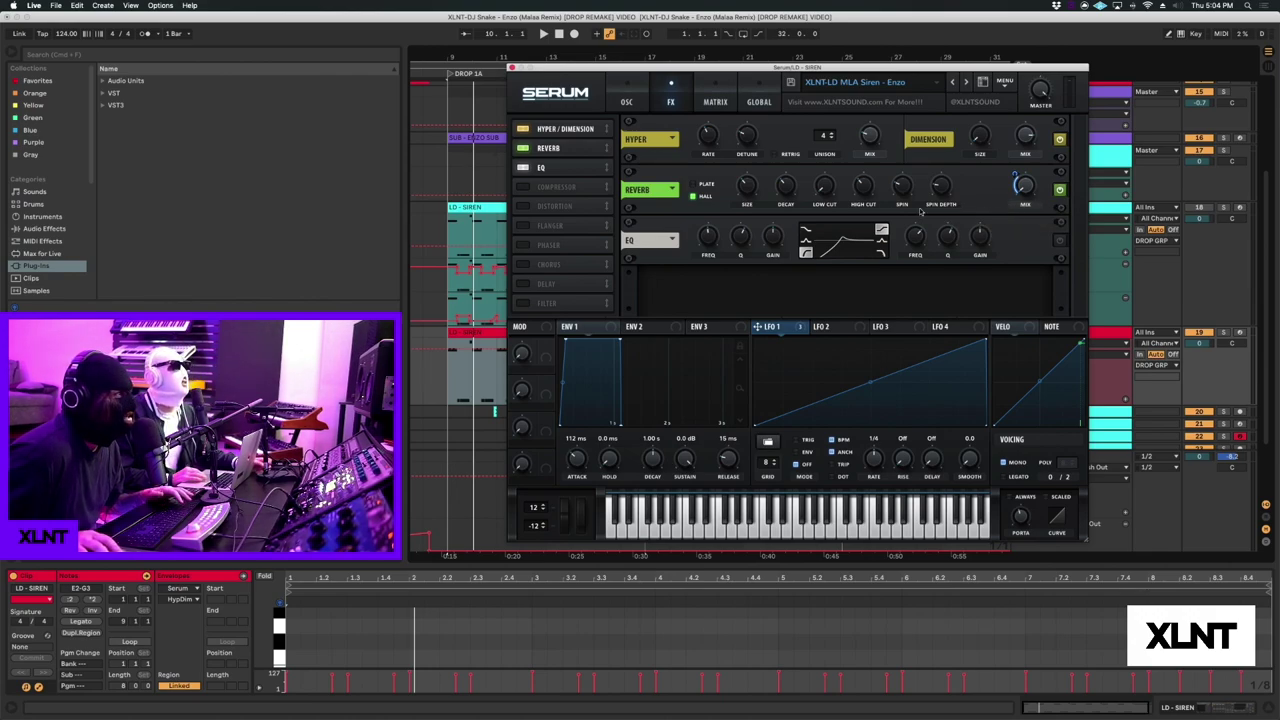
Review the reverb's size, decay, low cut, high cut, spin and spin depth settings, and play the siren.
click(745, 193)
click(781, 190)
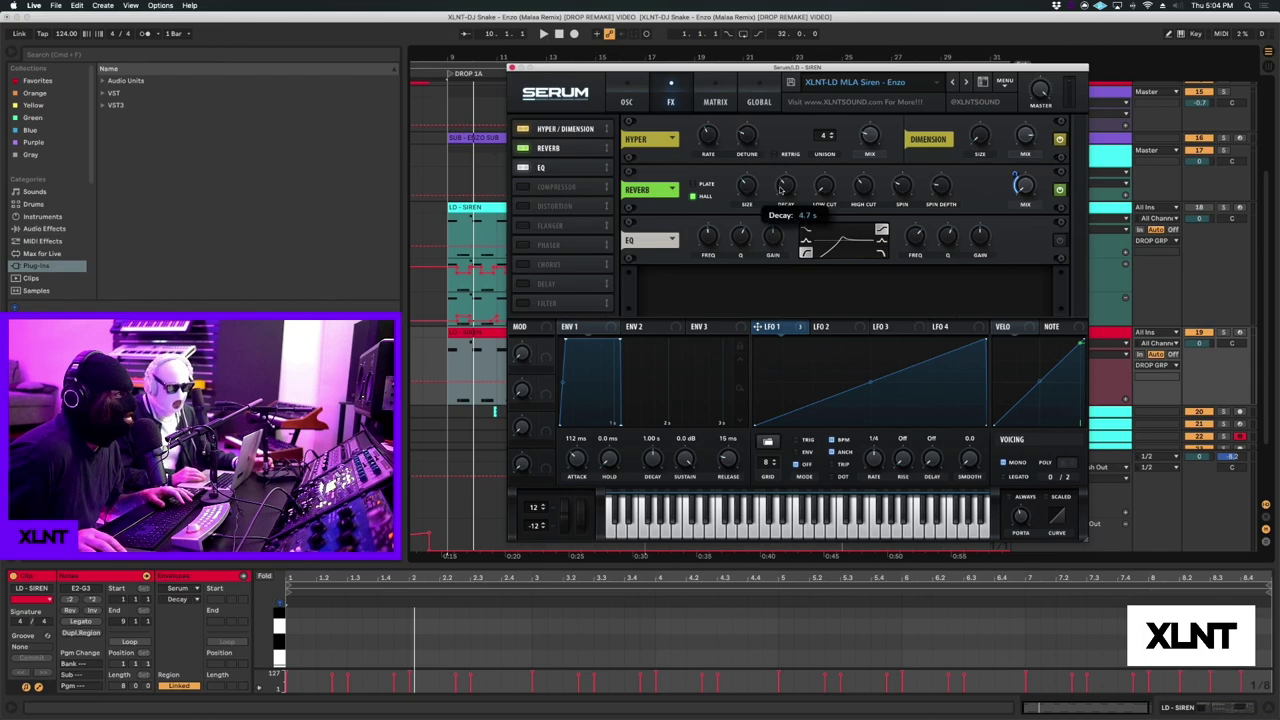
click(824, 188)
click(864, 185)
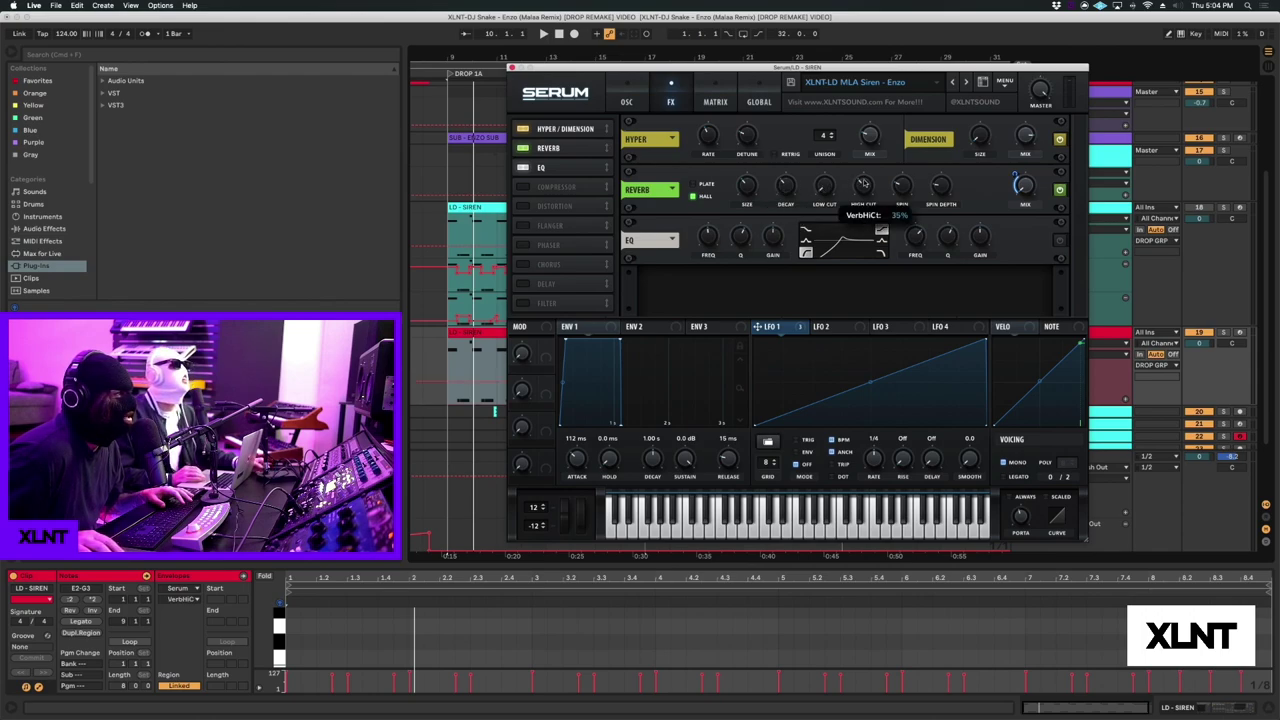
click(903, 185)
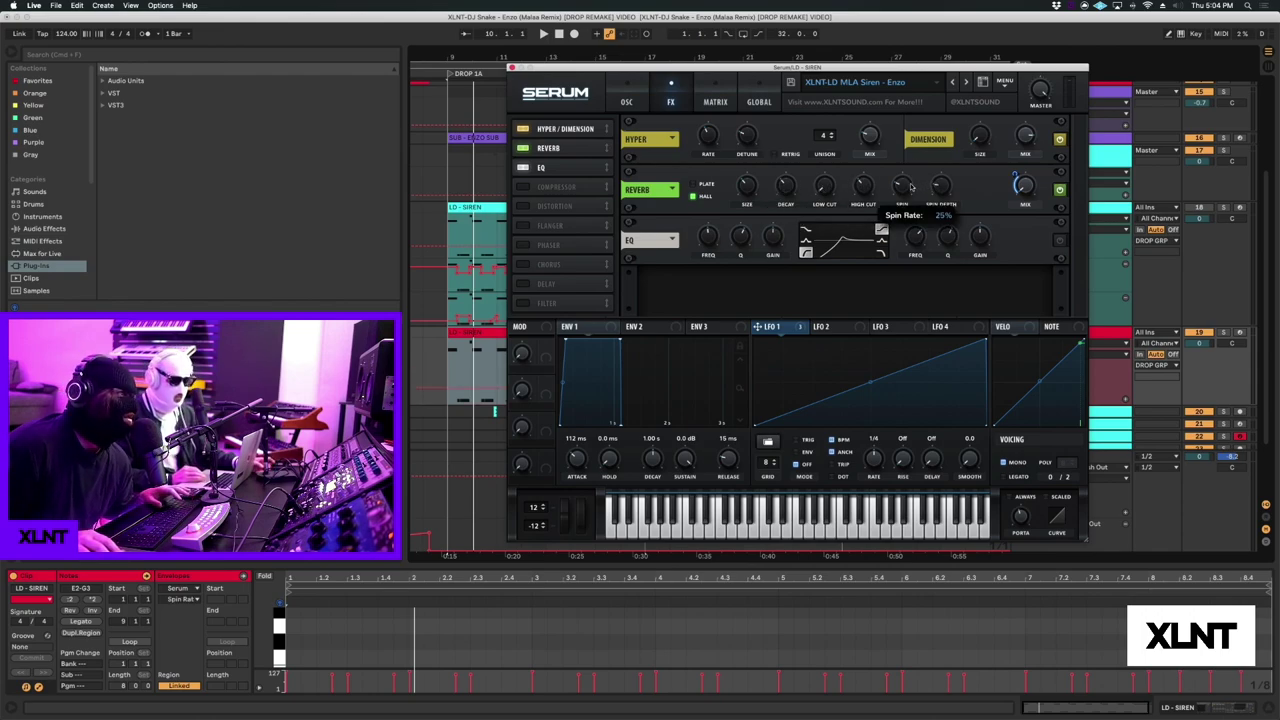
click(934, 186)
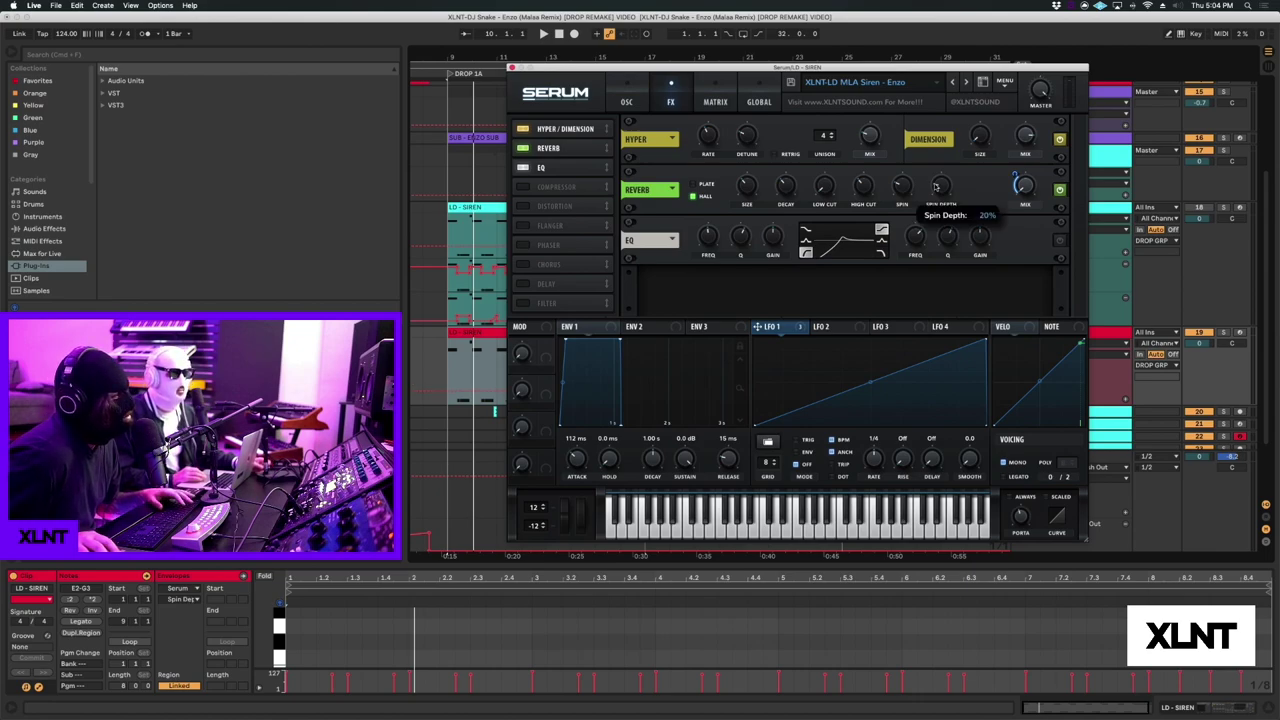
key(space)
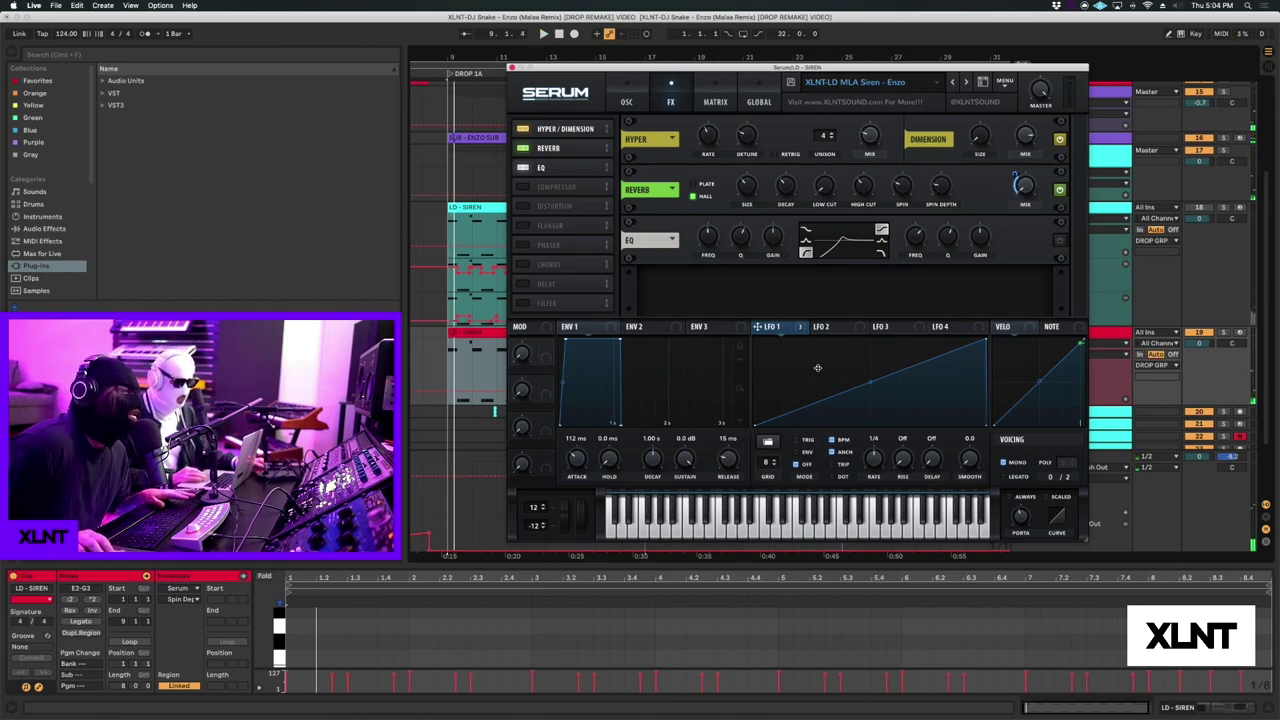
Solo the siren track and audition its LFO-modulated reverb from the start of the drop.
click(1222, 333)
key(space)
key(space)
key(space)
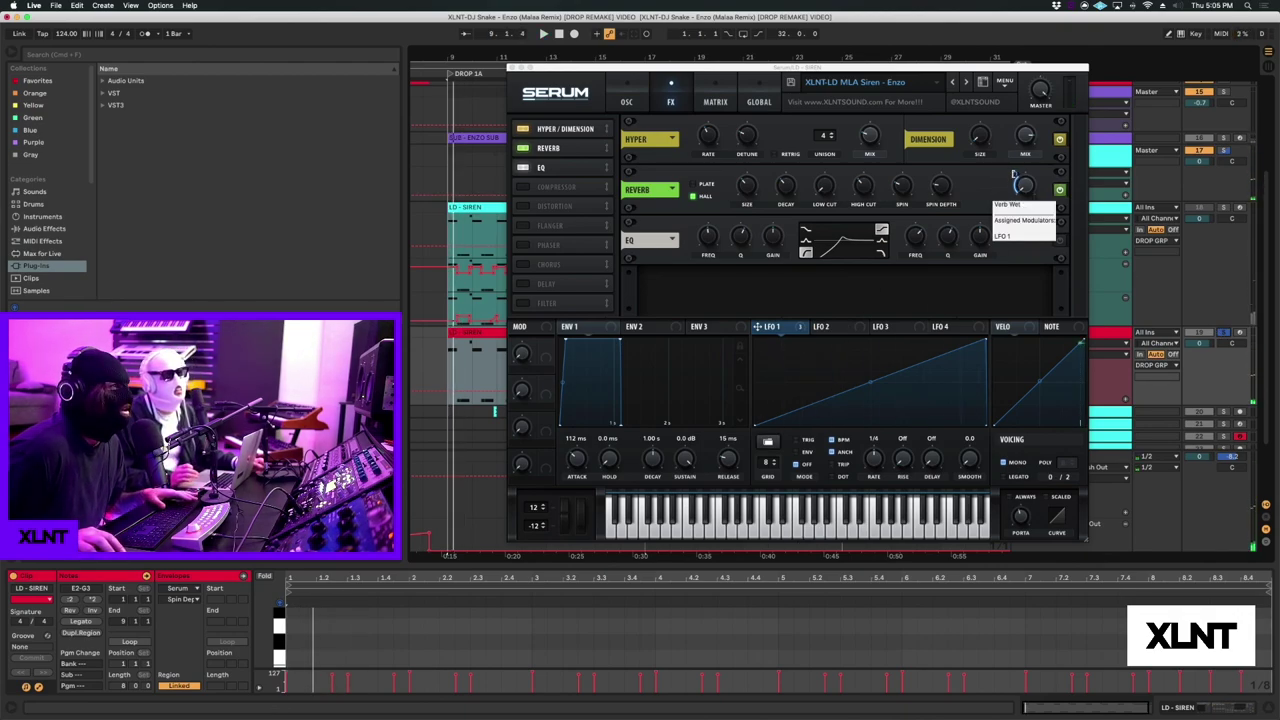
Try an LFO 1 modulation amount of 94 on the reverb mix and bring it back down to about 34.
drag(1015, 175, 1014, 141)
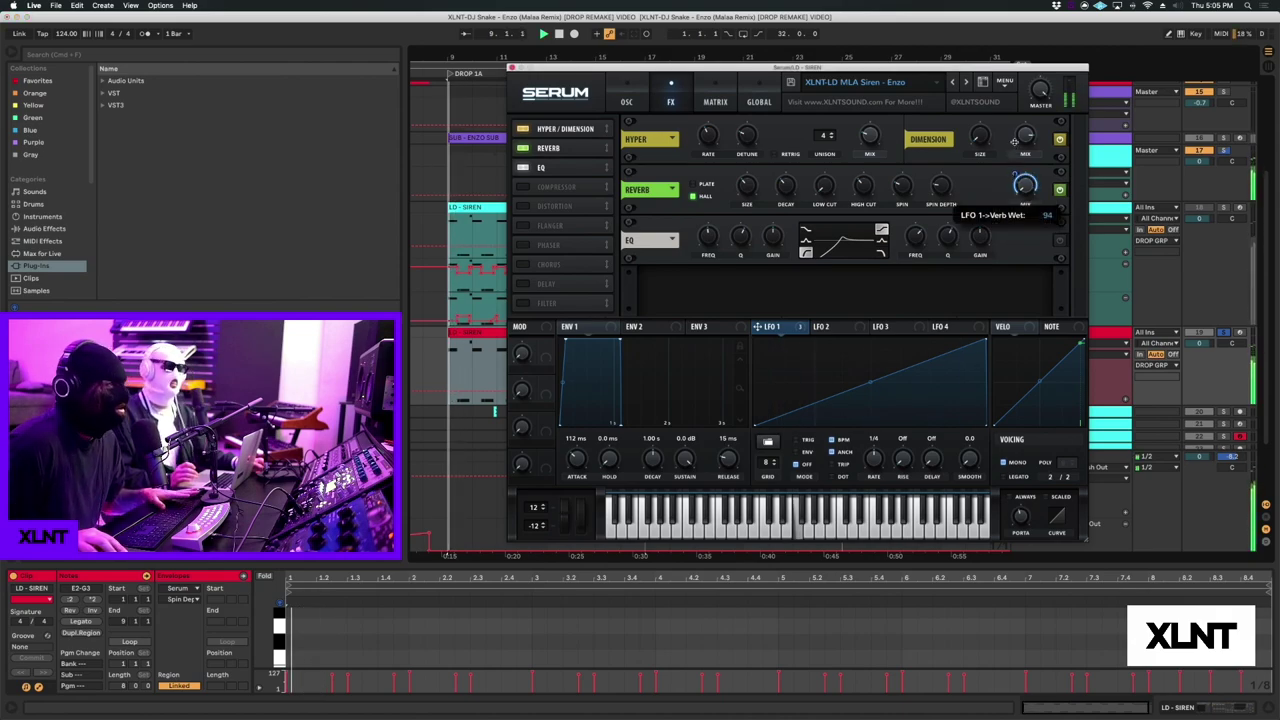
drag(1014, 141, 1016, 182)
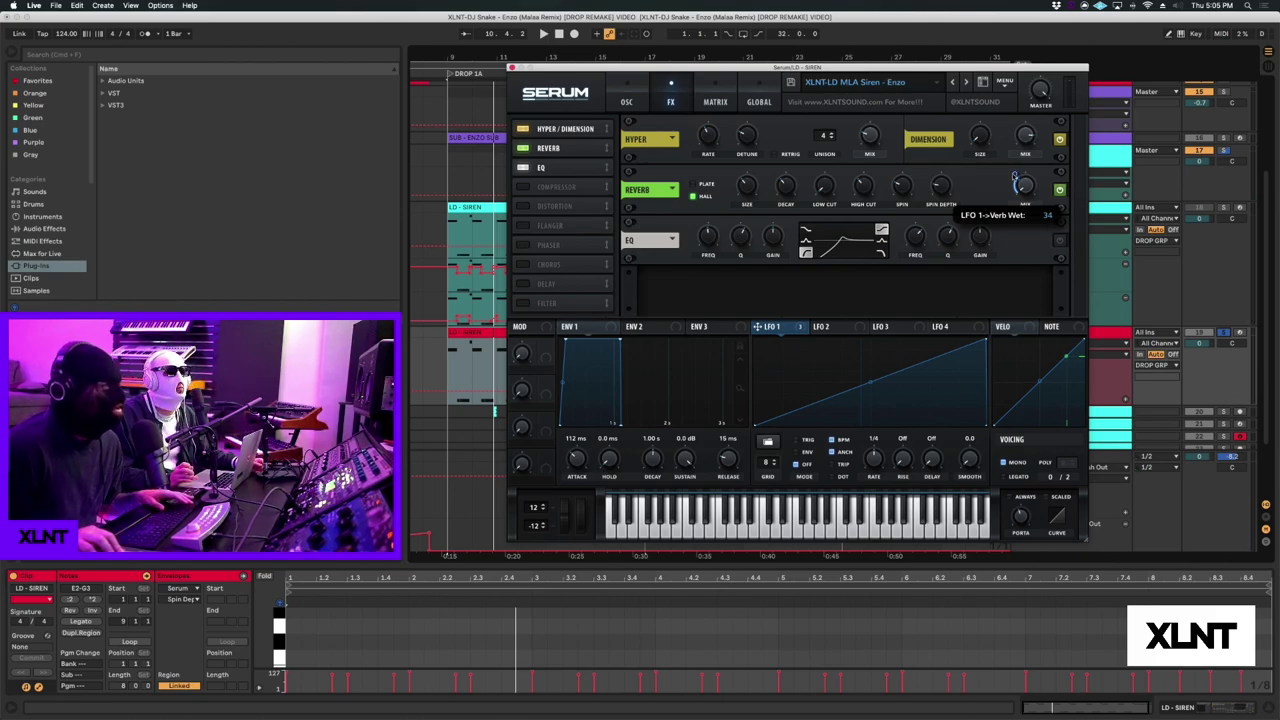
drag(1016, 182, 1016, 184)
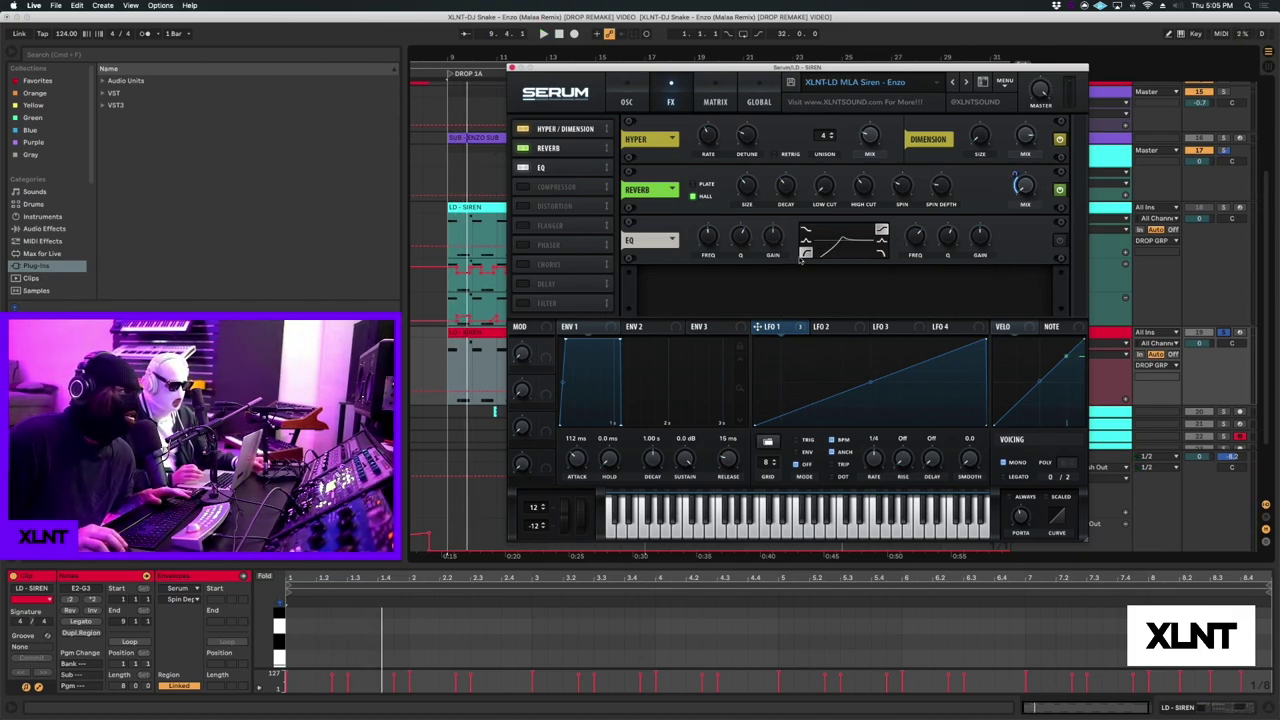
Check the EQ's low frequency and gain, switch the EQ on, and audition the siren soloed and unsoloed.
click(708, 240)
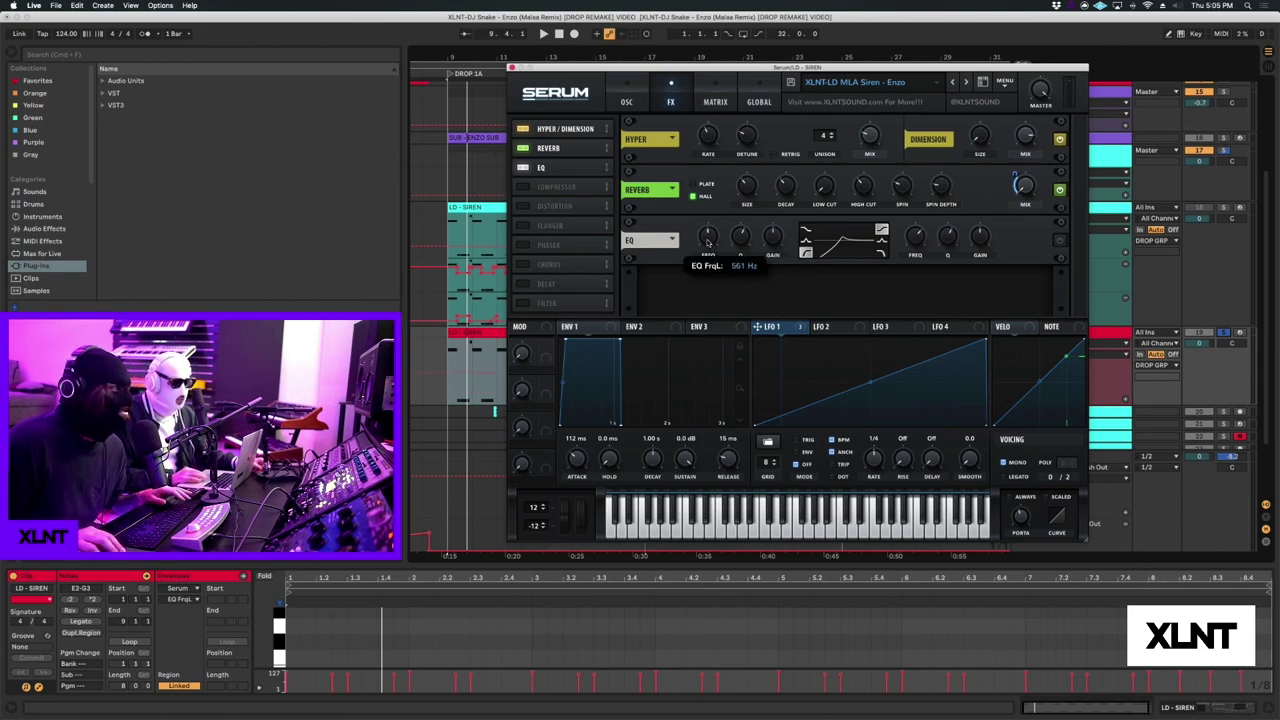
click(772, 241)
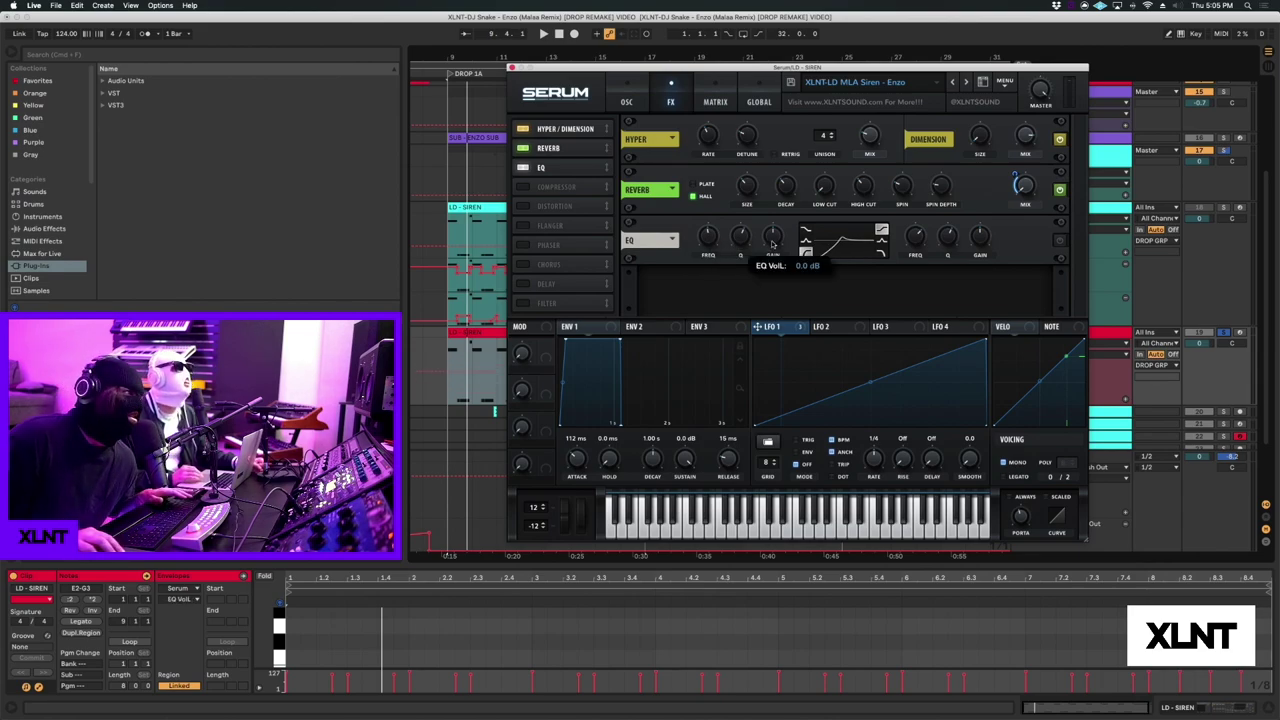
key(space)
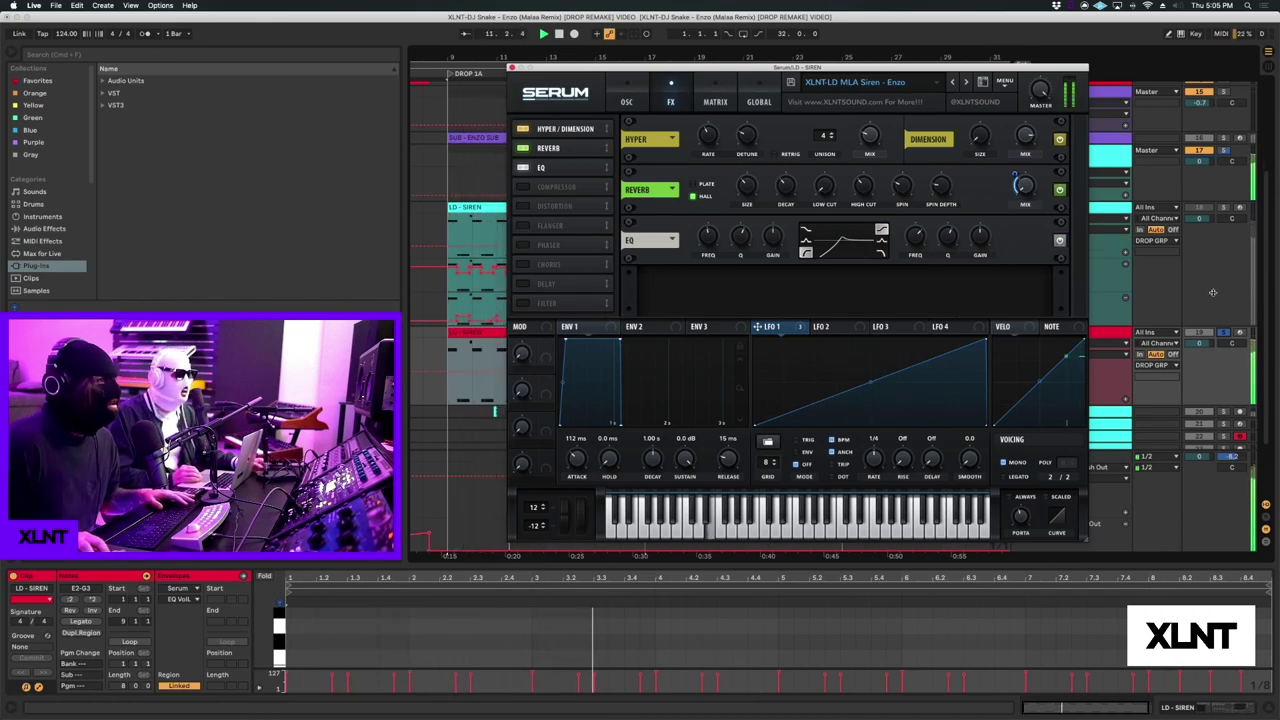
click(1222, 333)
click(1199, 332)
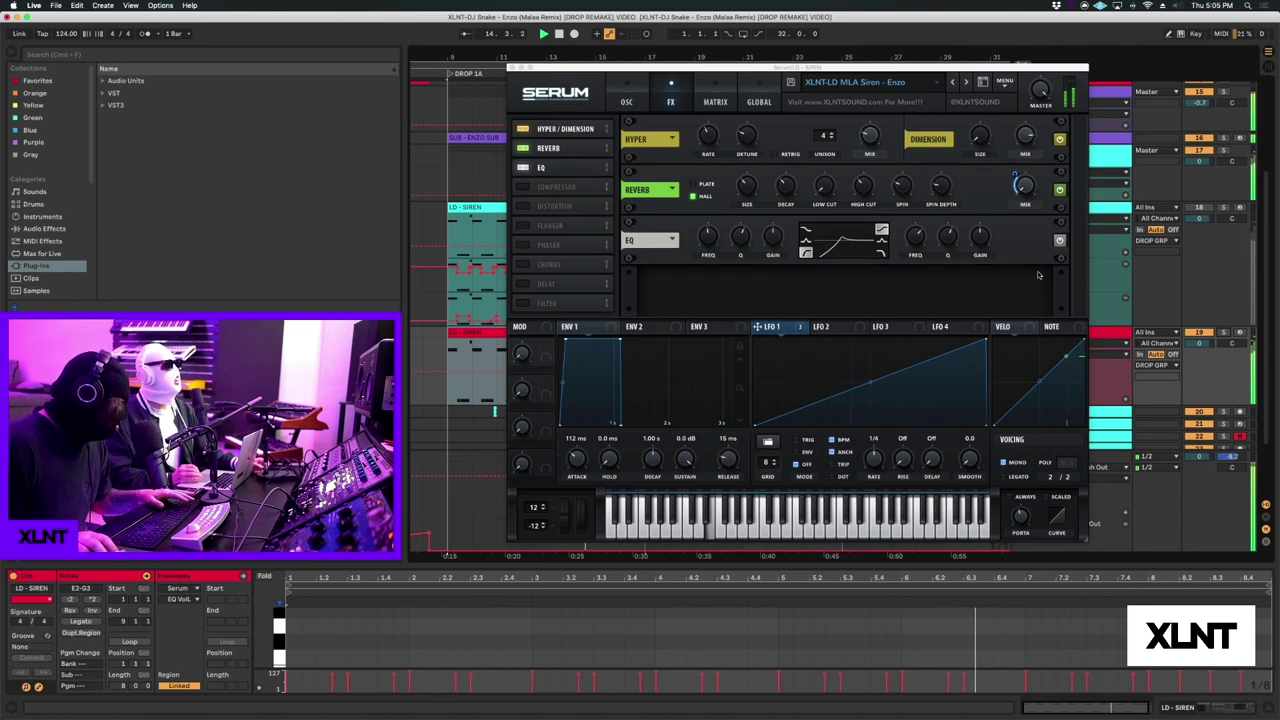
Stop playback, return Serum to its oscillator page and close the plug-in window to show the arrangement.
key(space)
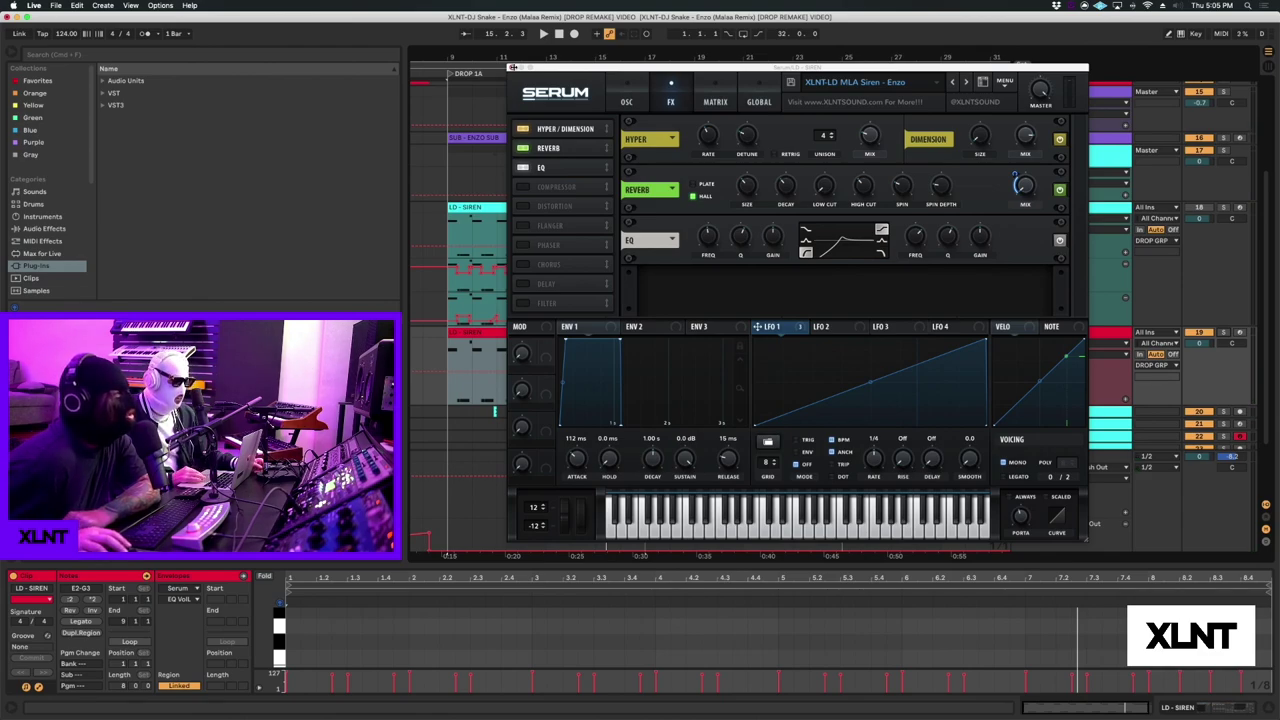
click(618, 92)
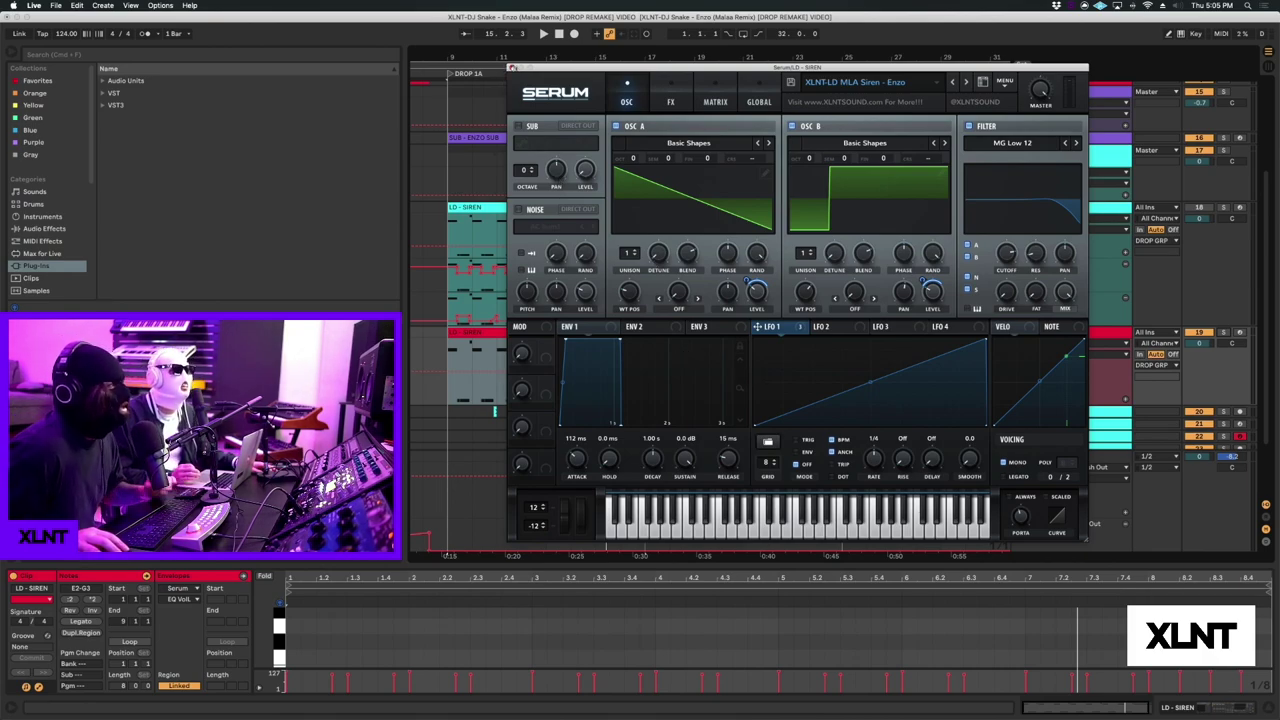
click(512, 68)
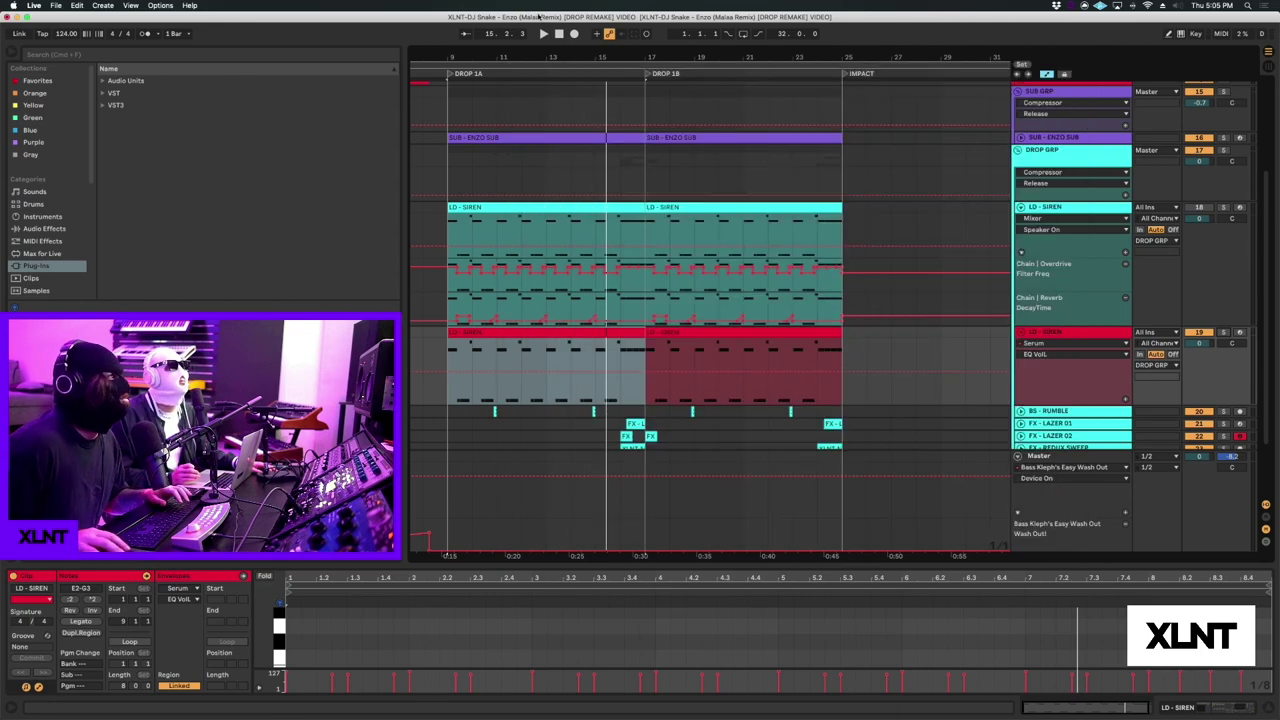
drag(583, 57, 531, 57)
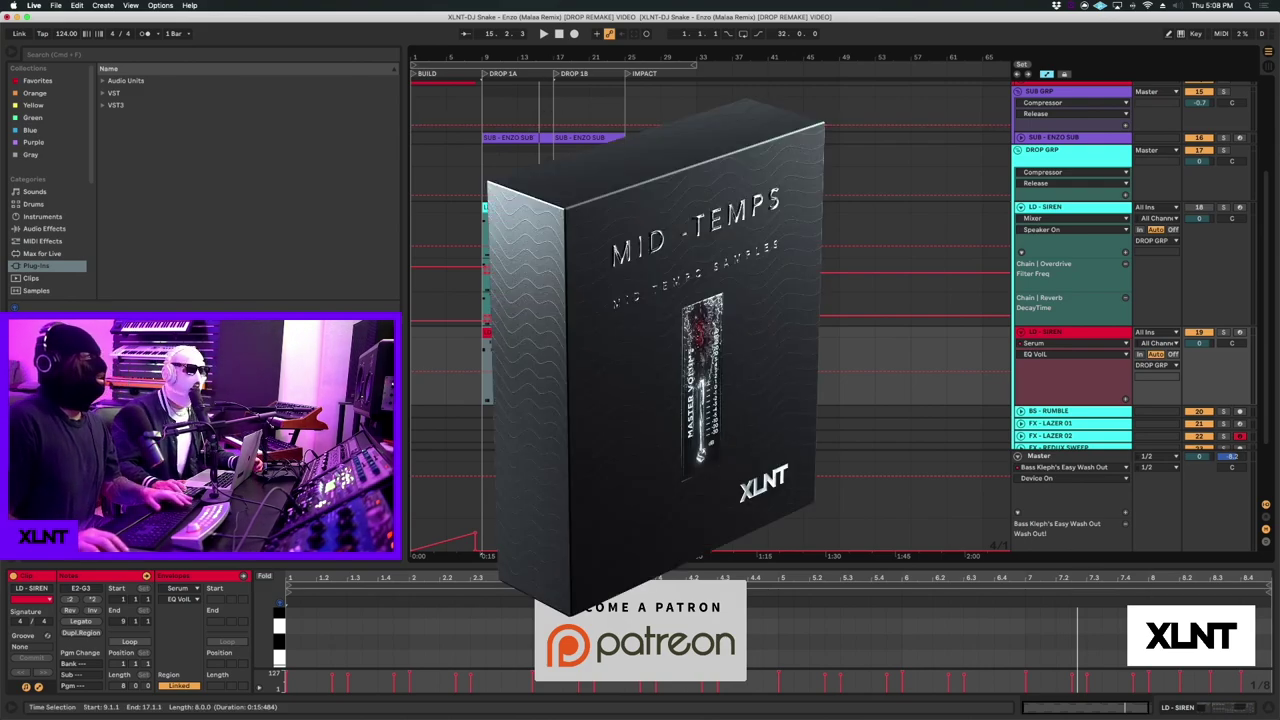
Unfold the Overdrive in the red LD - SIREN track's effect rack and audition it from the start of the drop.
click(1099, 341)
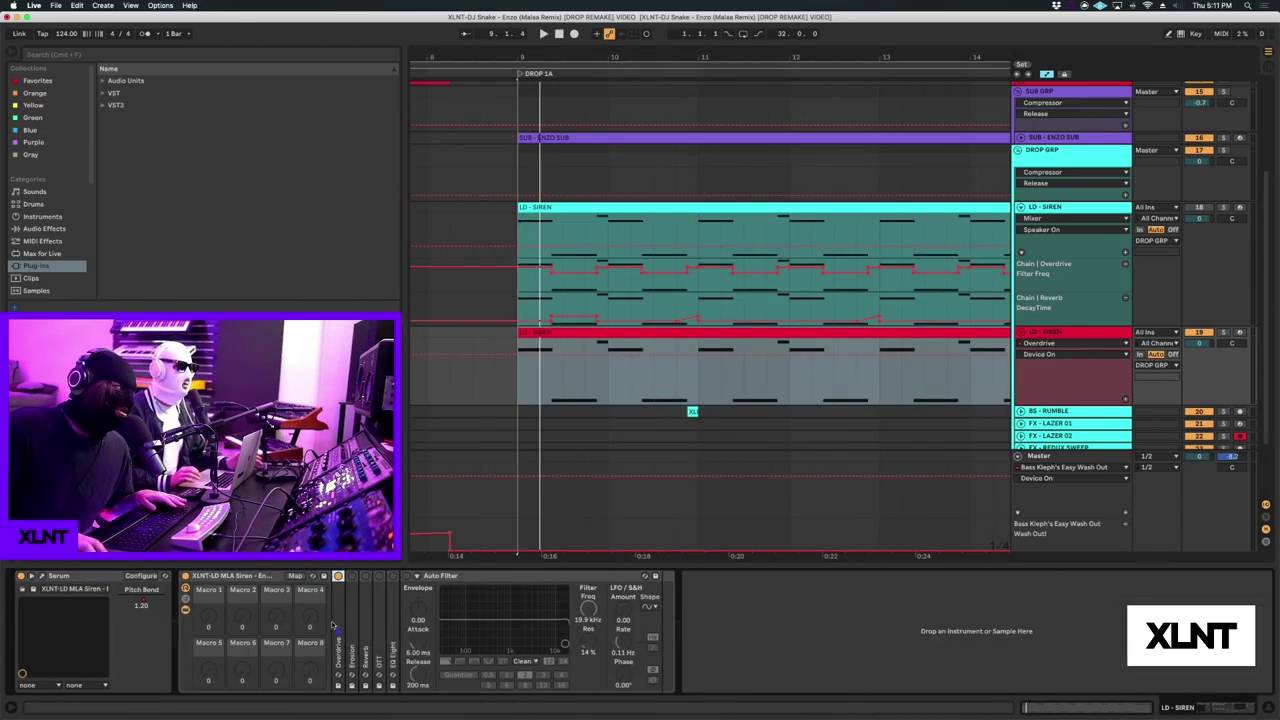
double_click(338, 612)
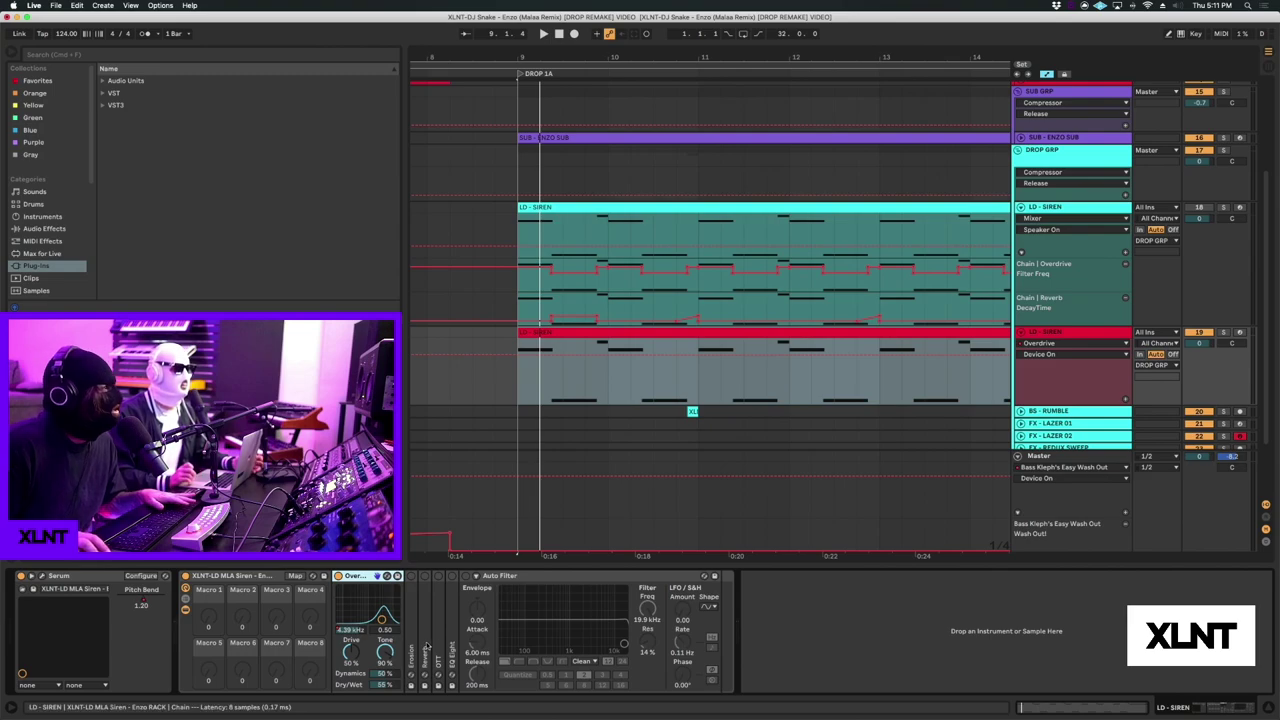
key(space)
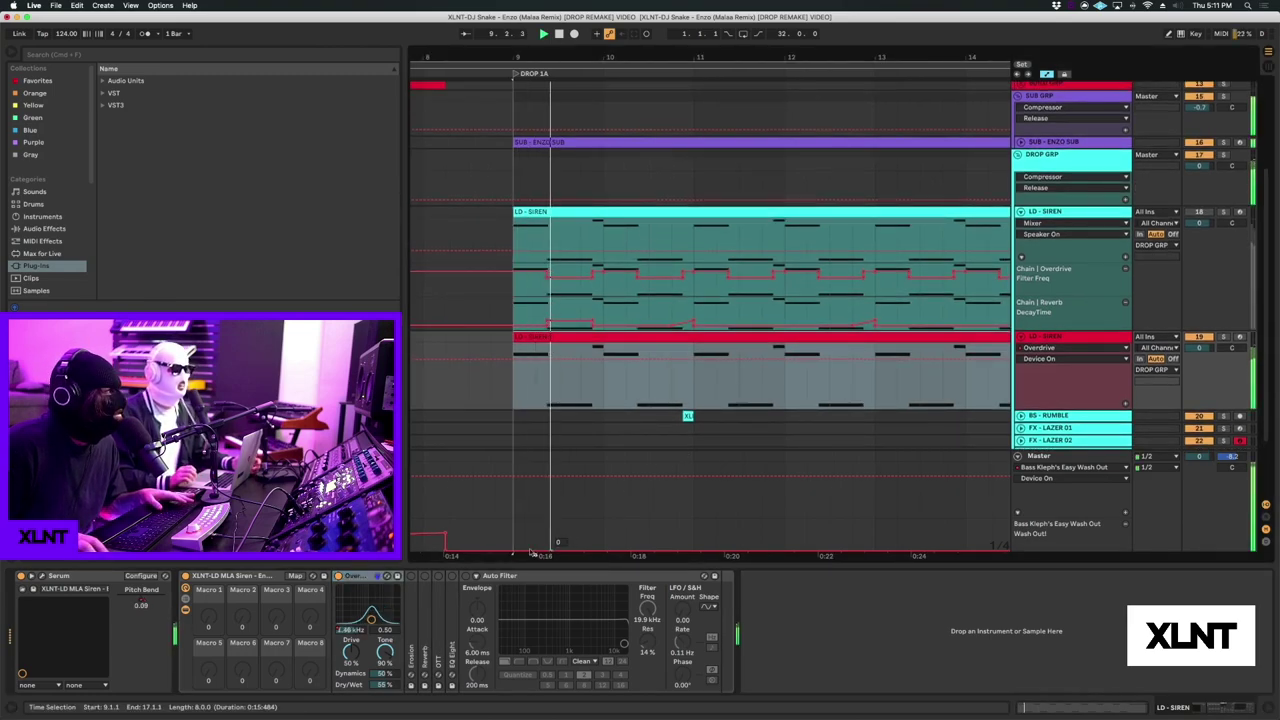
key(space)
key(space)
key(space)
Show the Overdrive's Filter Freq automation on the siren track and audition the sweep during the first bars of Drop 1A.
key(a)
key(a)
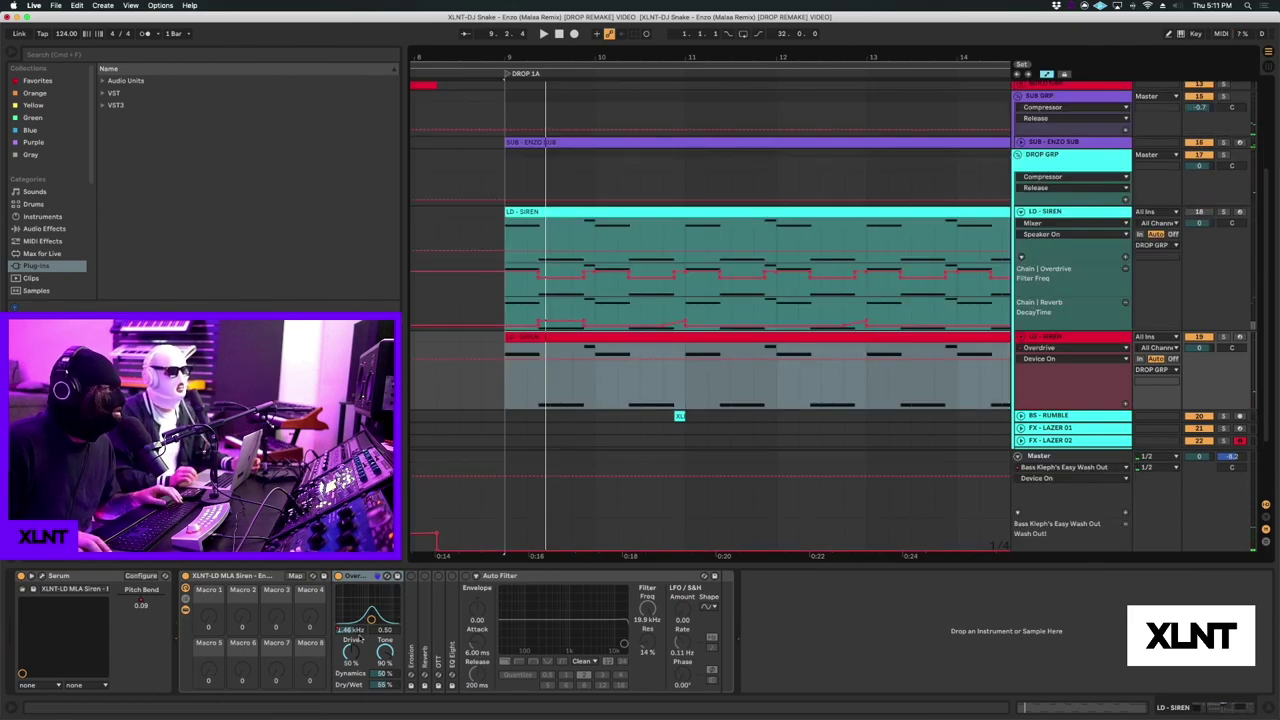
key(space)
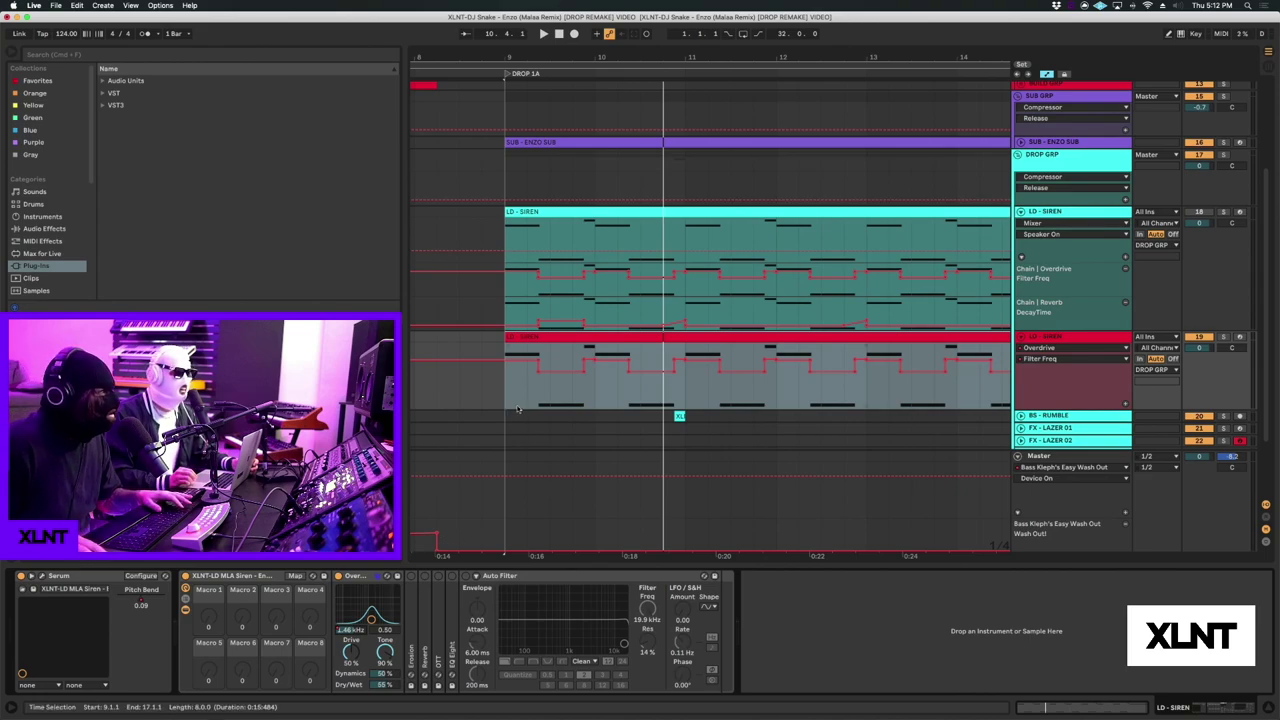
key(space)
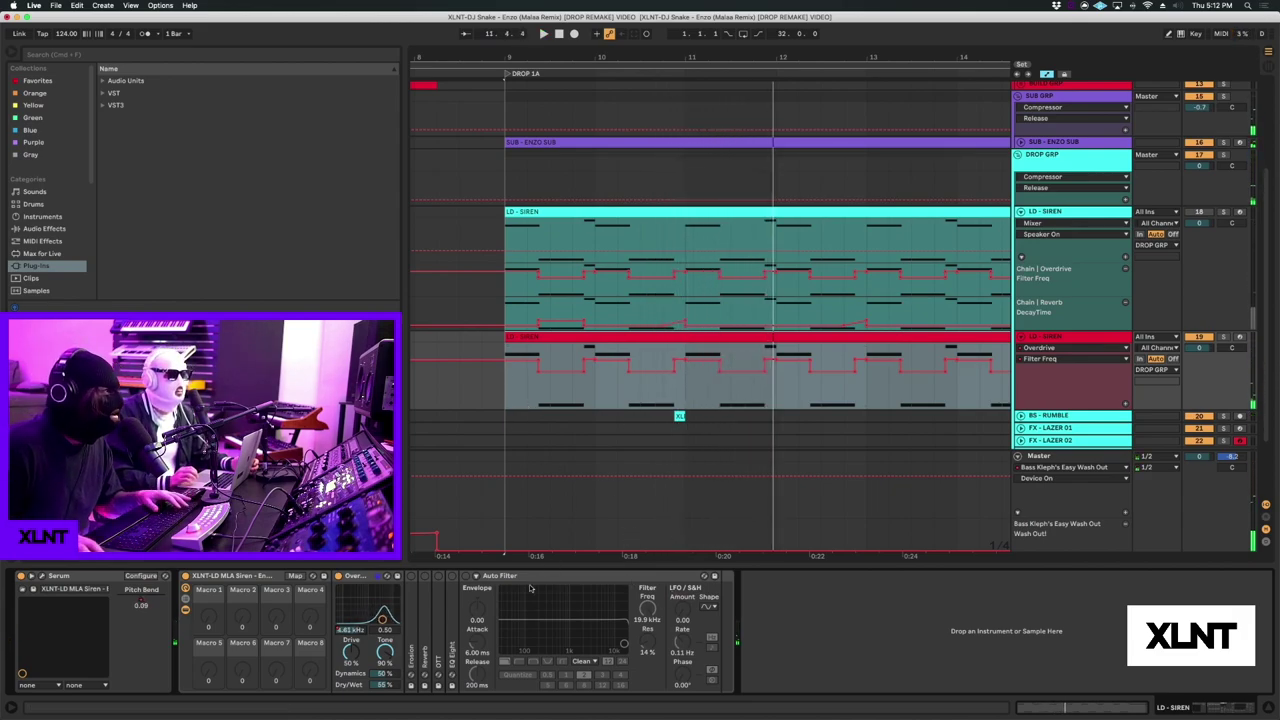
Unfold the Erosion effect in the siren rack, switch it on and audition the siren with it.
double_click(410, 601)
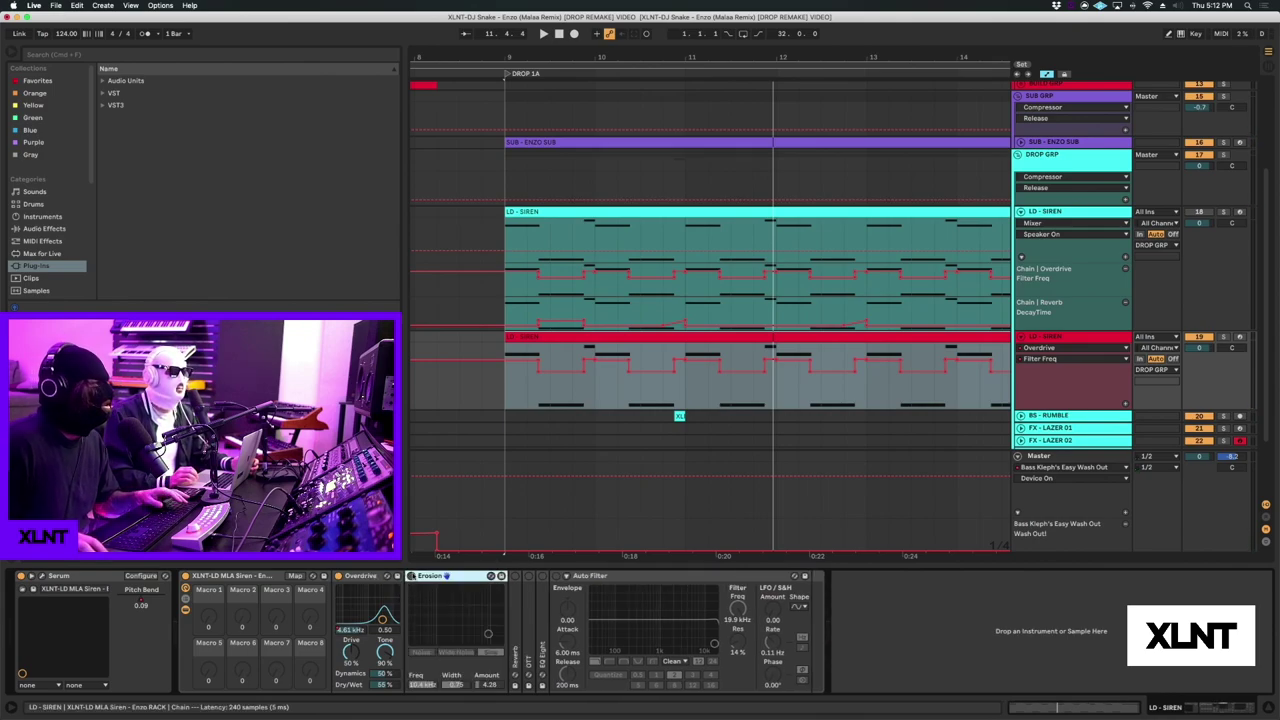
click(411, 576)
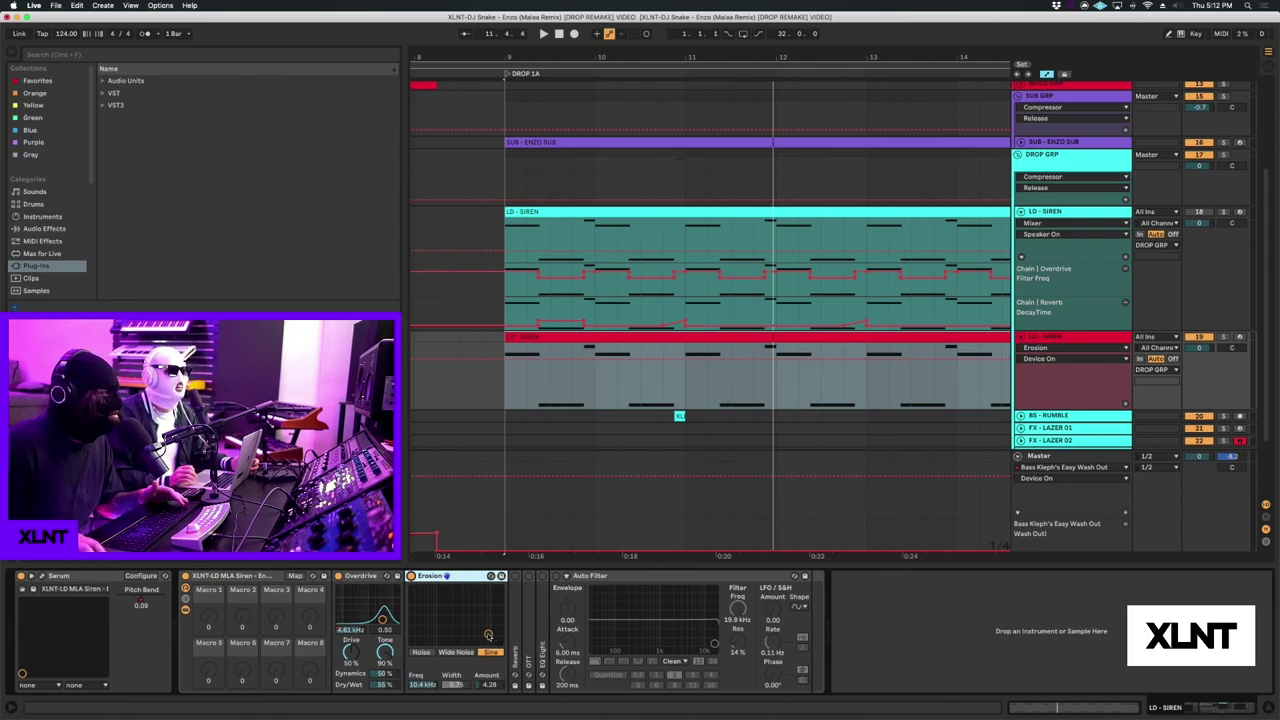
key(space)
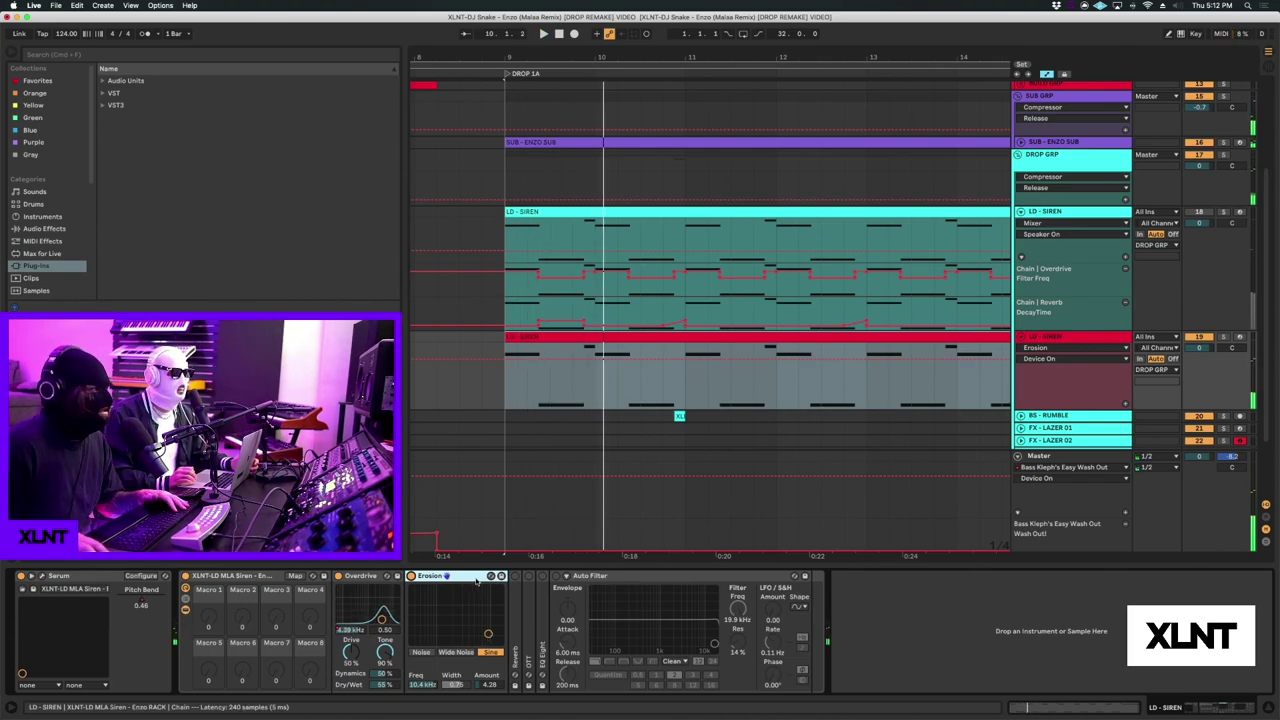
Fold Erosion away, switch on the unfolded Reverb in the siren rack and audition it.
double_click(514, 606)
click(455, 582)
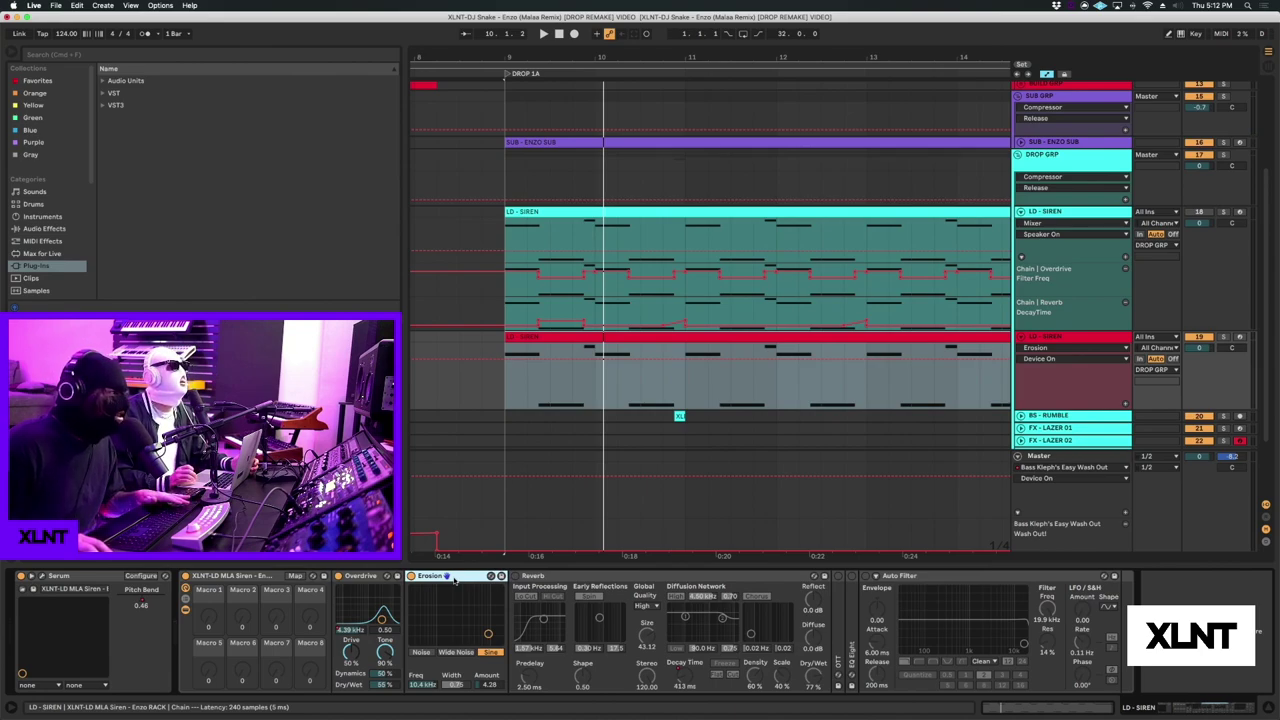
double_click(455, 577)
key(space)
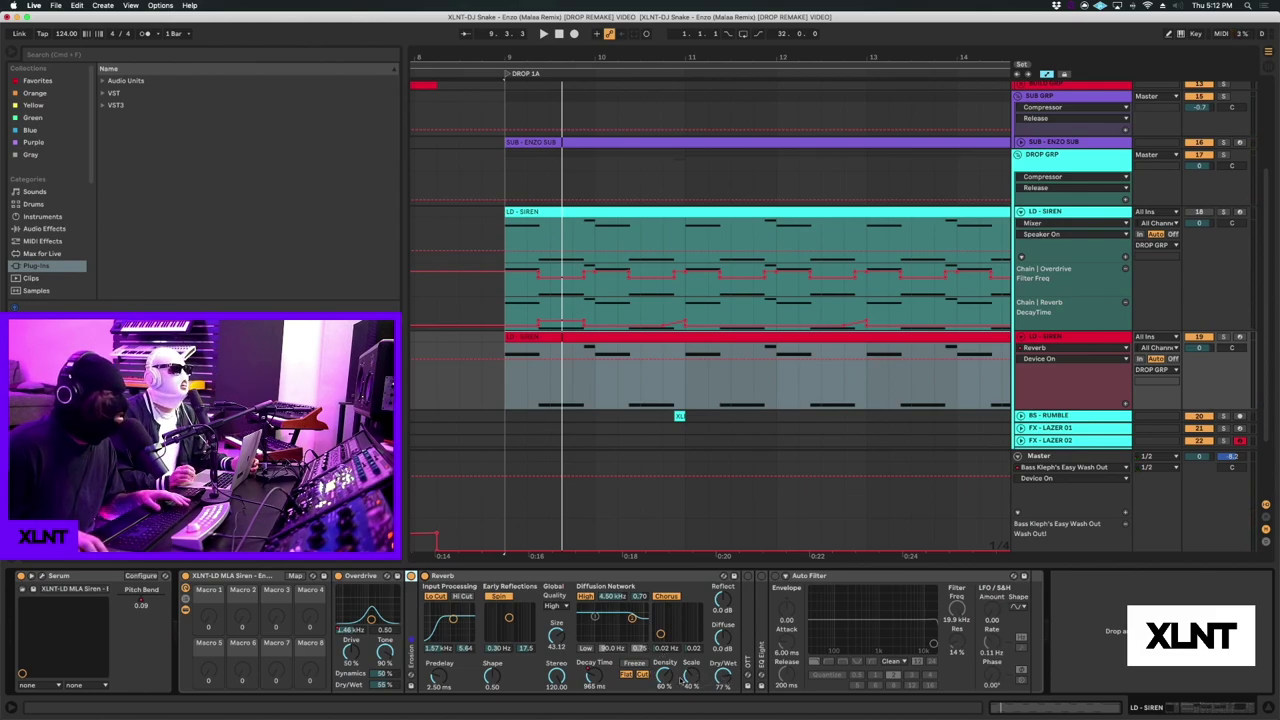
Show the Reverb's DecayTime automation and audition its changes from several points in the first bars of Drop 1A.
click(597, 680)
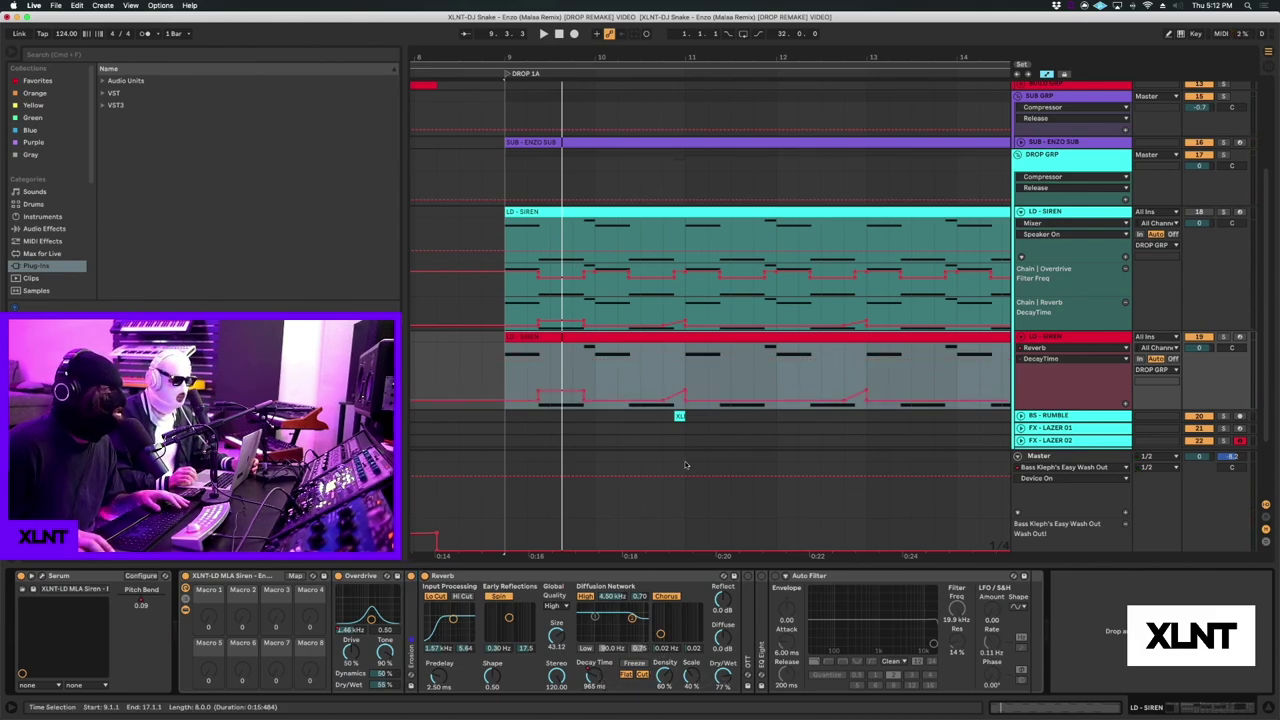
click(629, 377)
key(space)
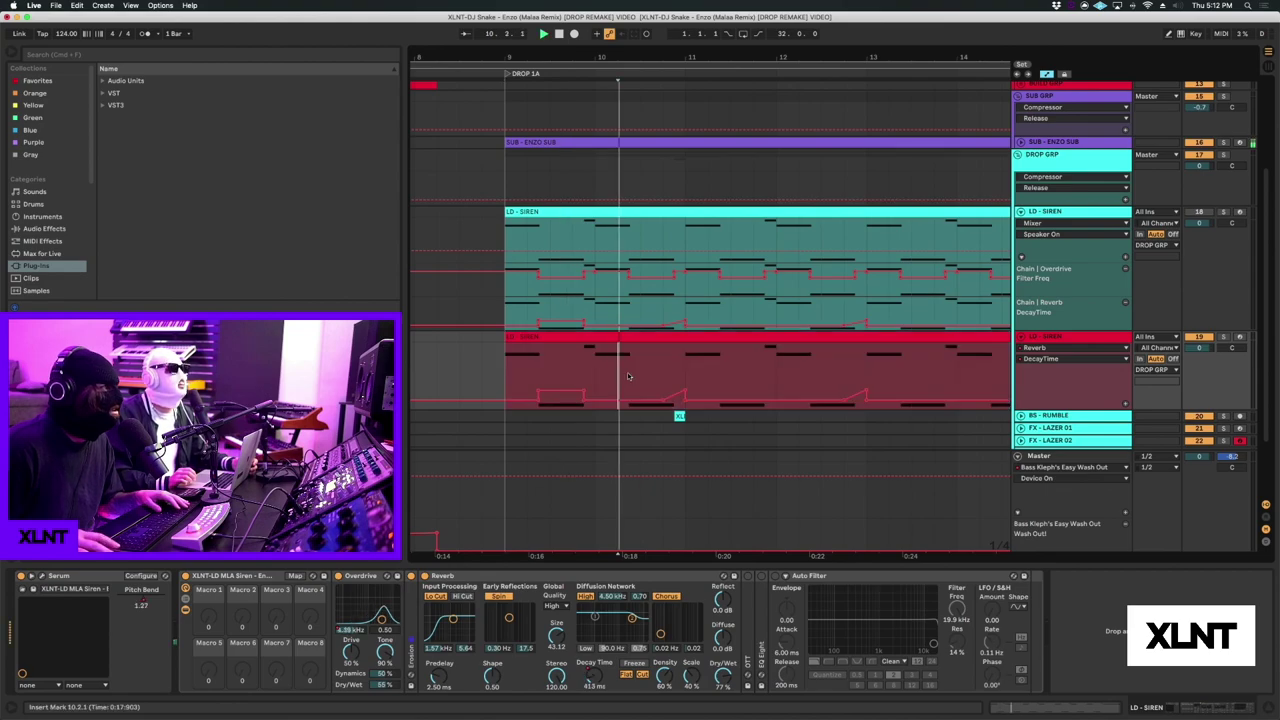
key(space)
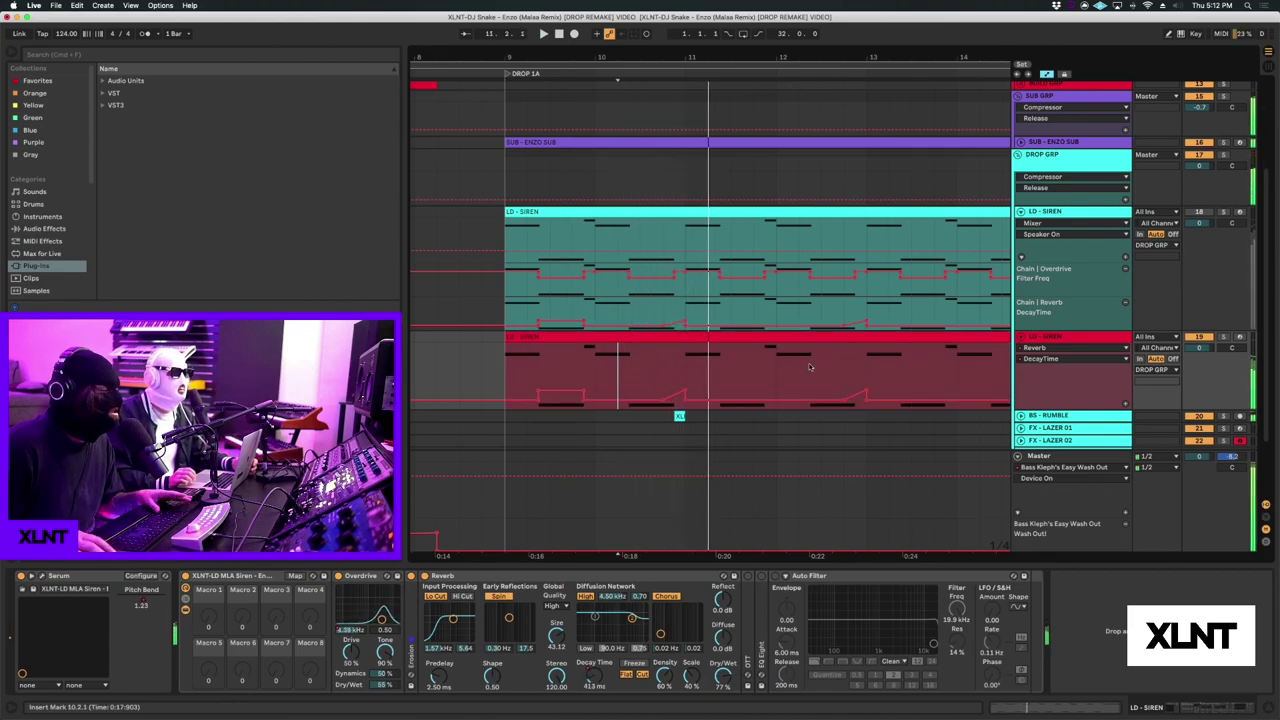
key(space)
click(549, 378)
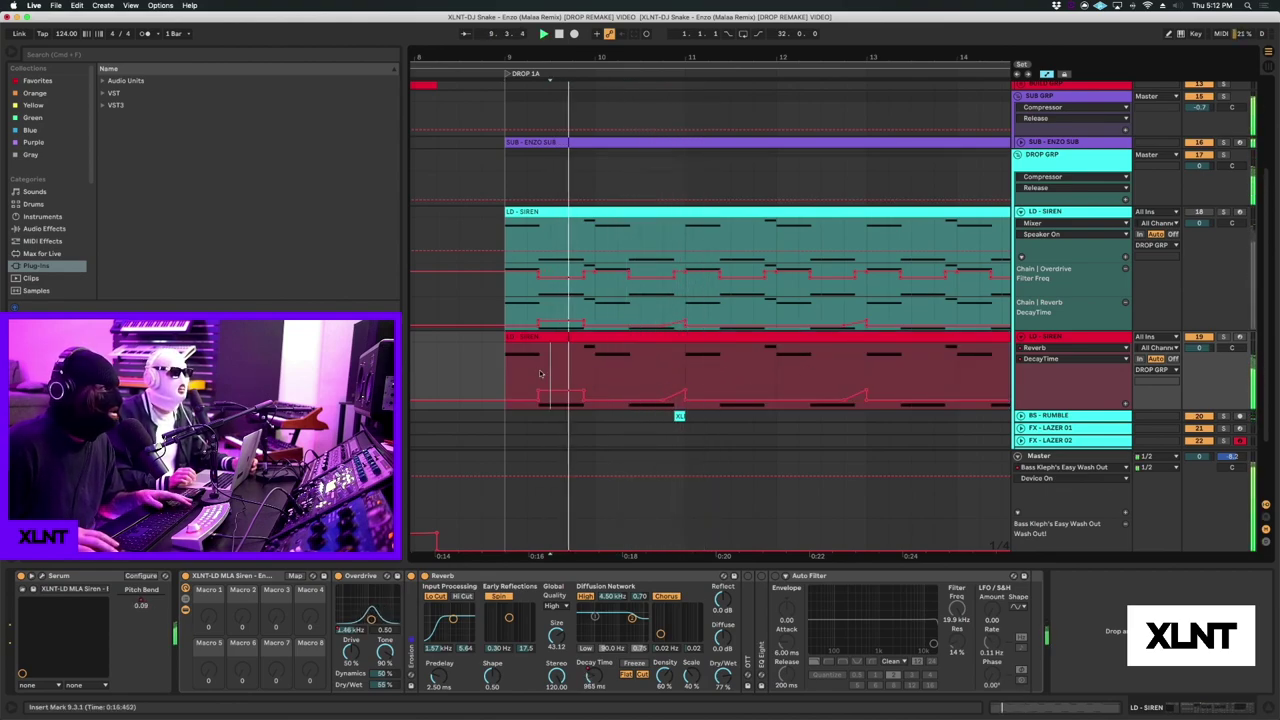
click(527, 368)
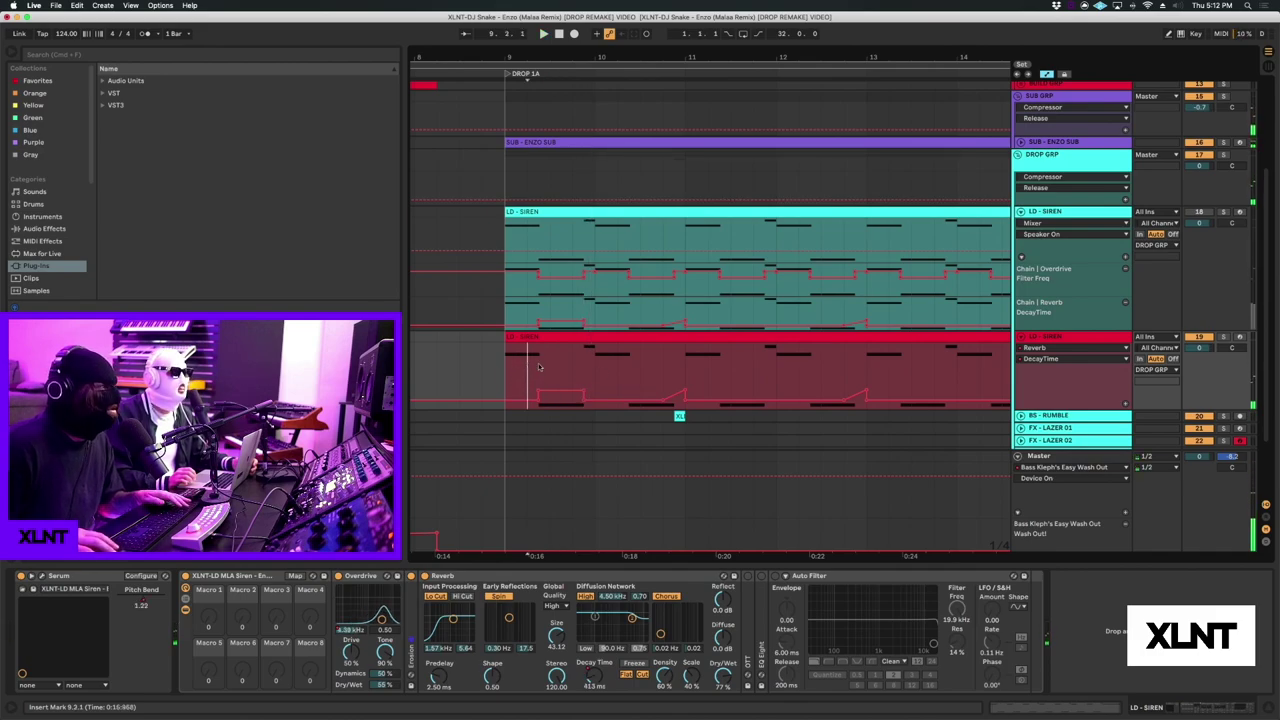
key(space)
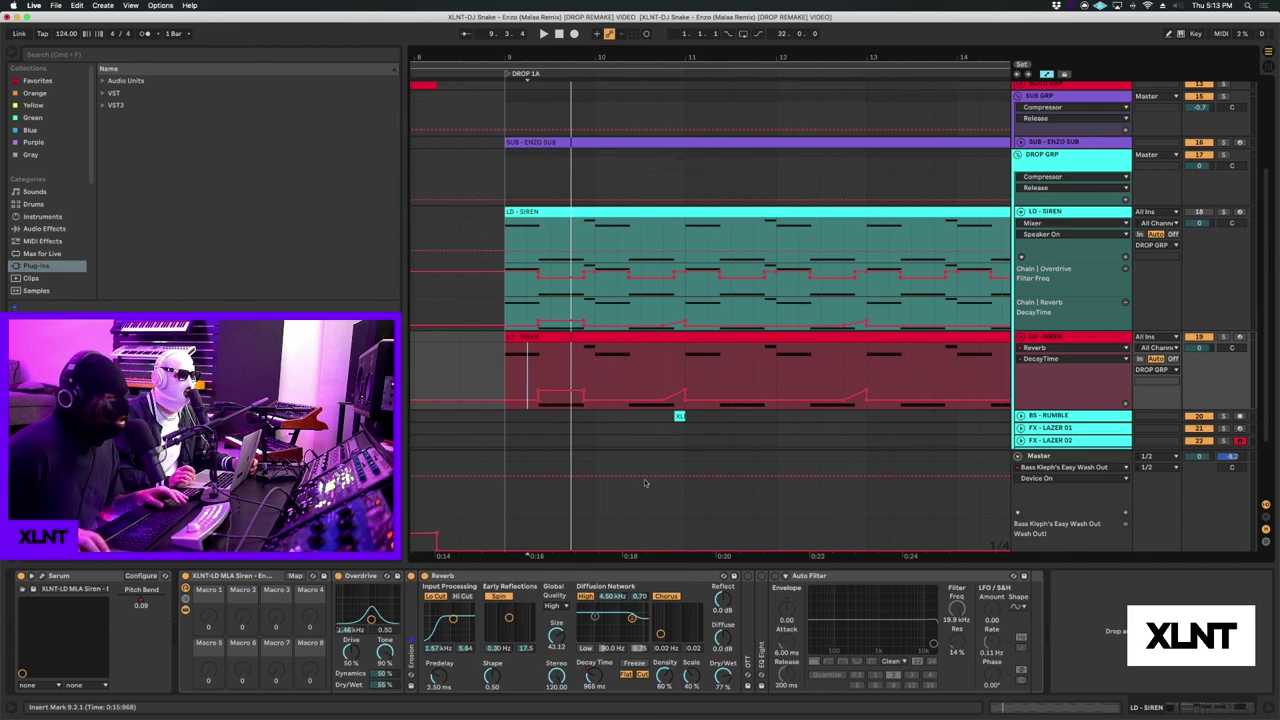
Fold the Reverb away, unfold and switch on OTT in the siren rack, and audition the siren through it.
double_click(665, 580)
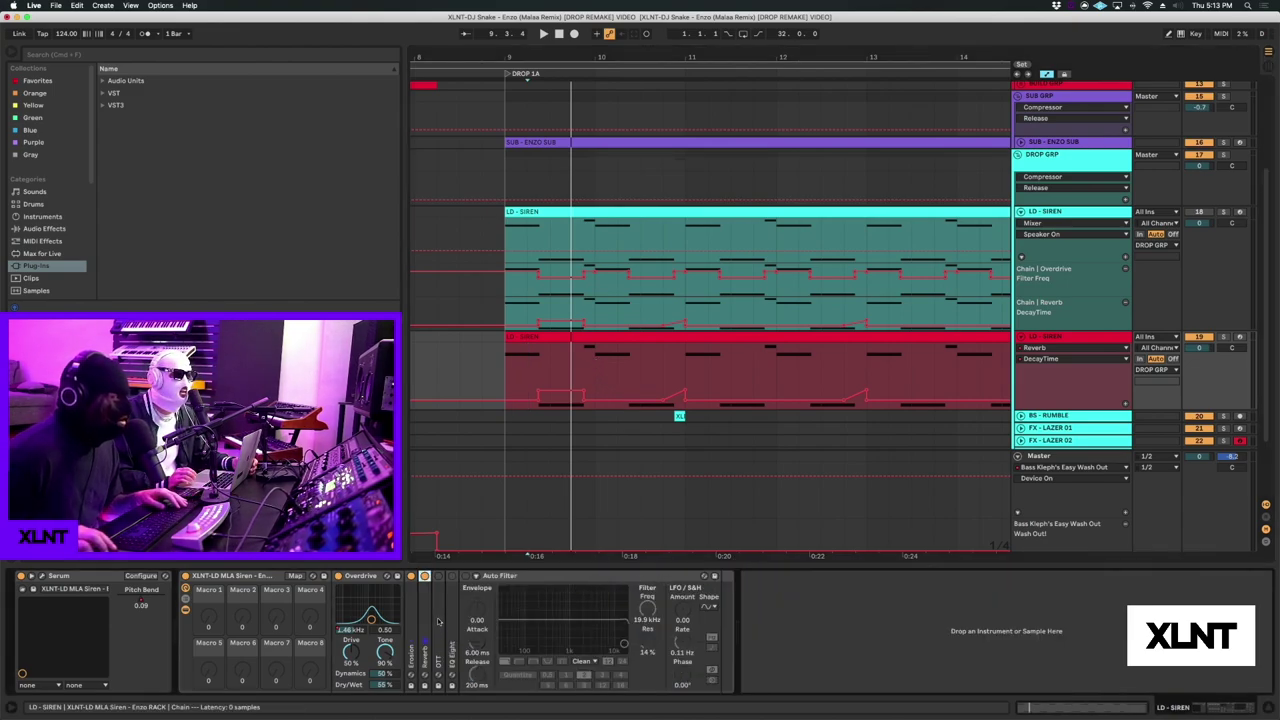
double_click(437, 622)
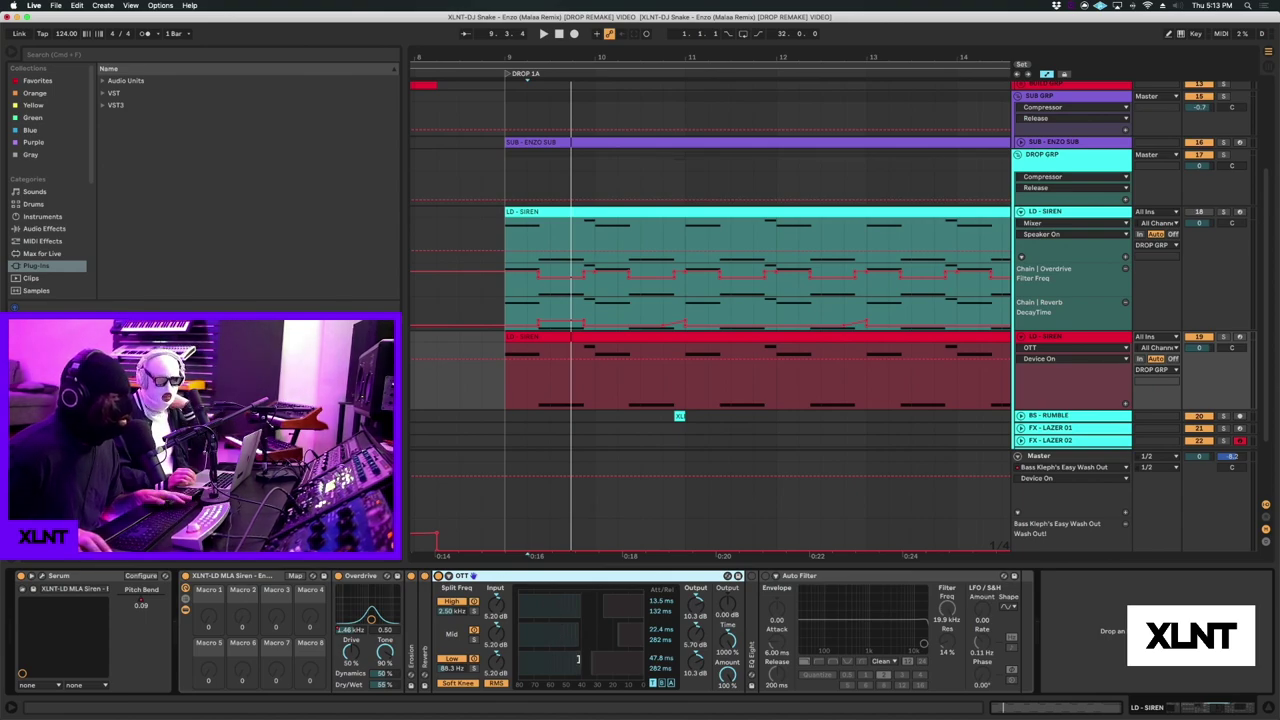
key(space)
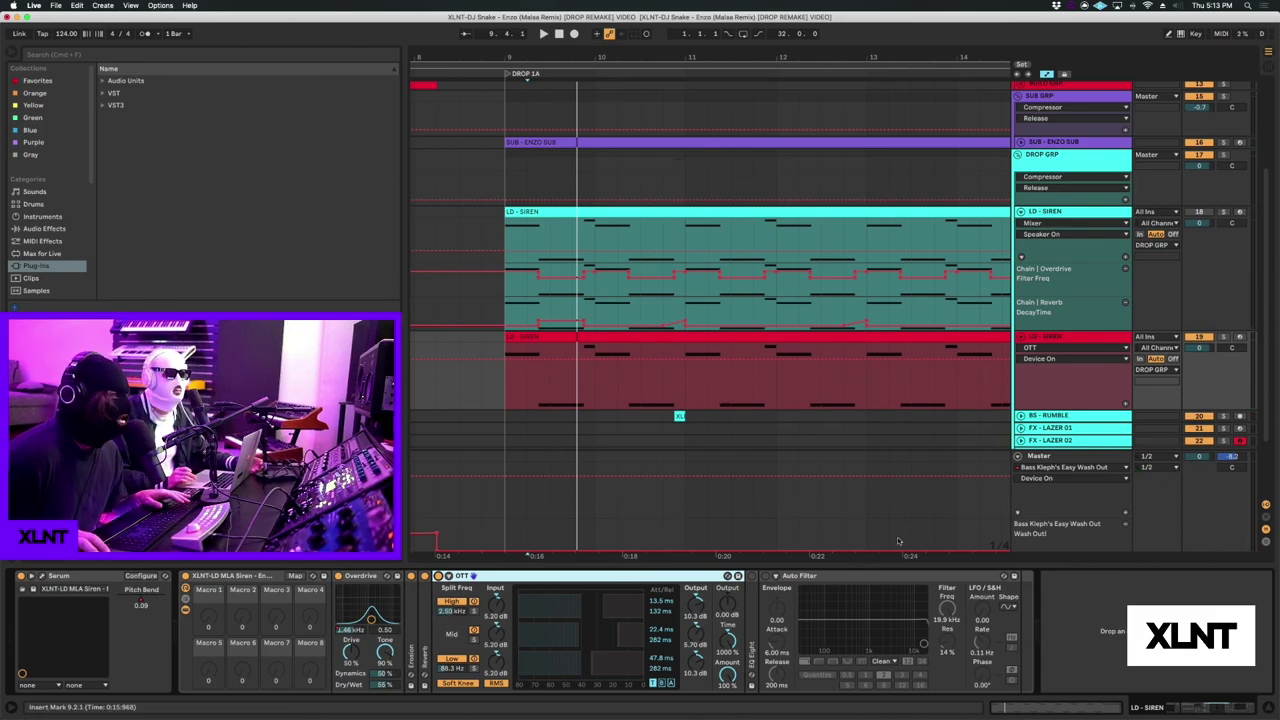
key(space)
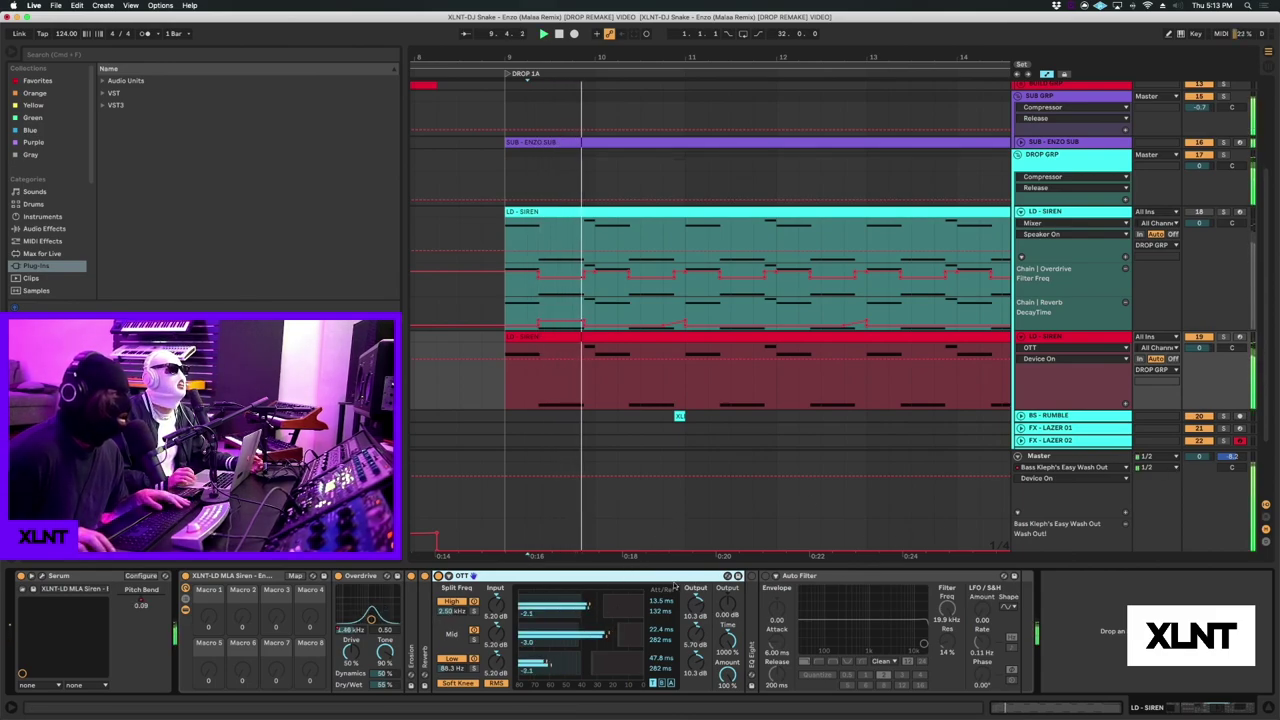
key(space)
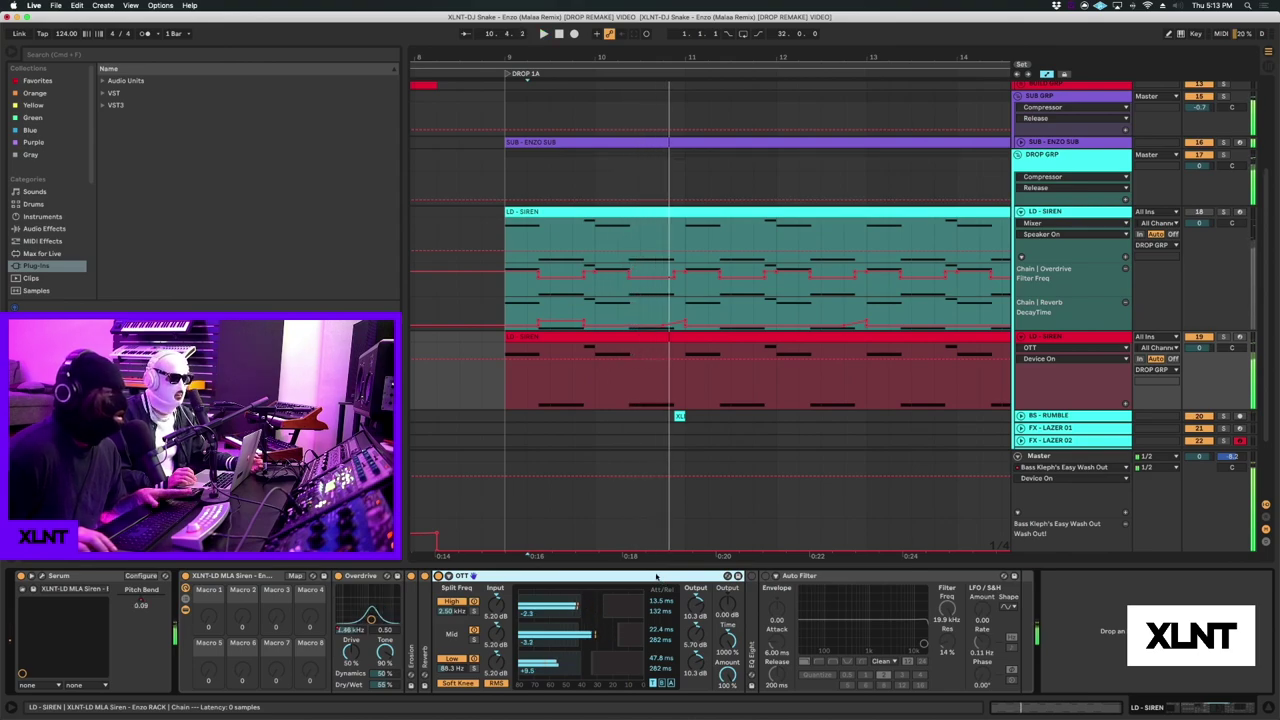
Fold OTT away, unfold and switch on the siren rack's EQ Eight, and audition its low cut.
key(Delete)
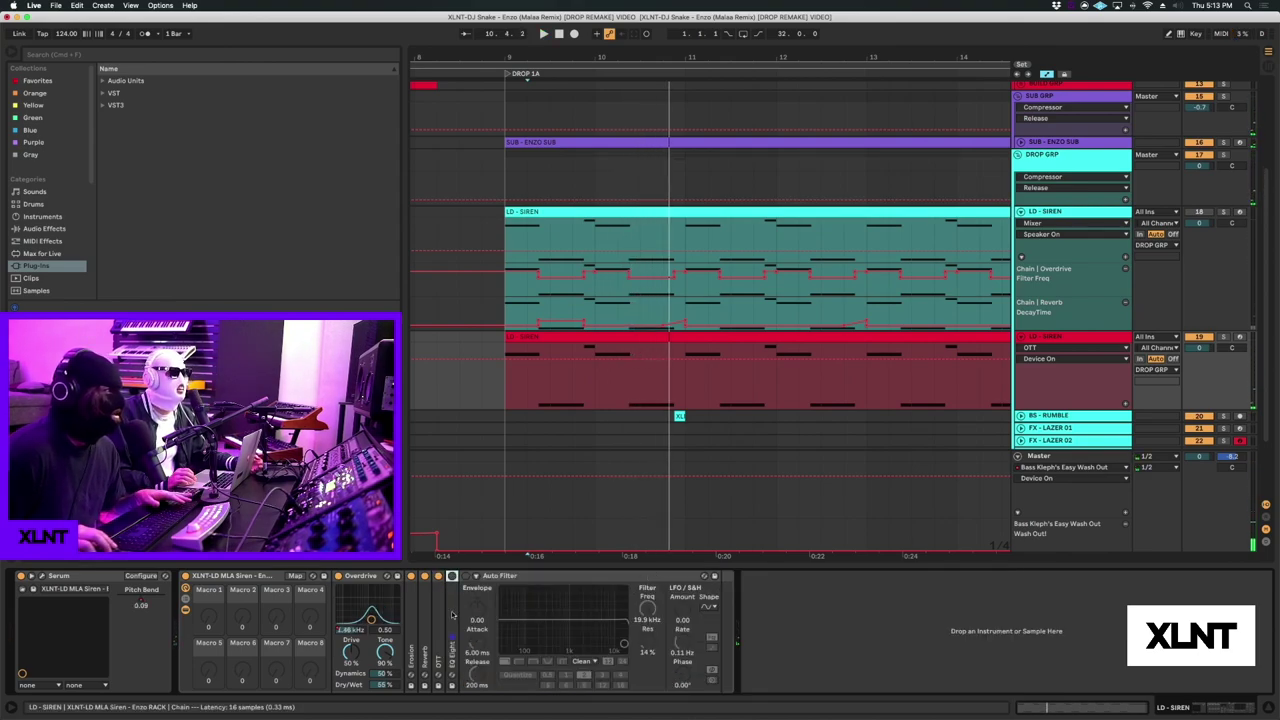
double_click(451, 579)
key(space)
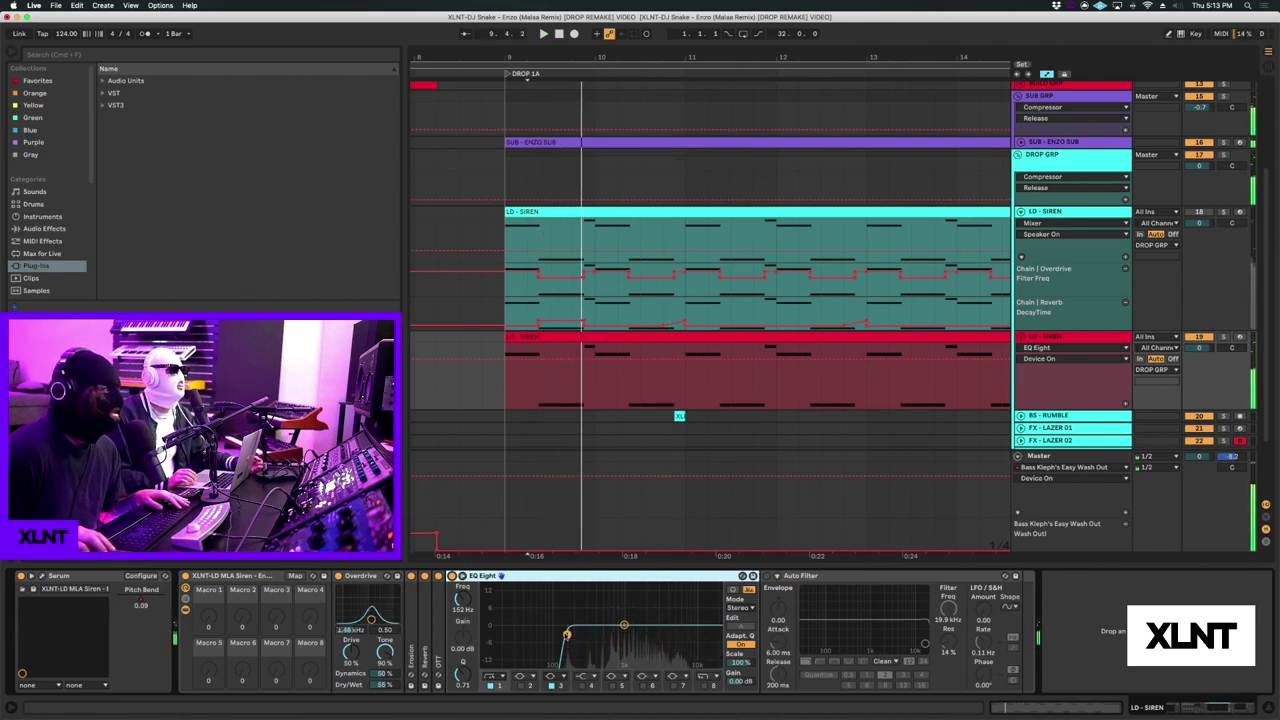
Switch on the Auto Filter after the siren rack, show its Frequency automation and audition the siren.
double_click(815, 581)
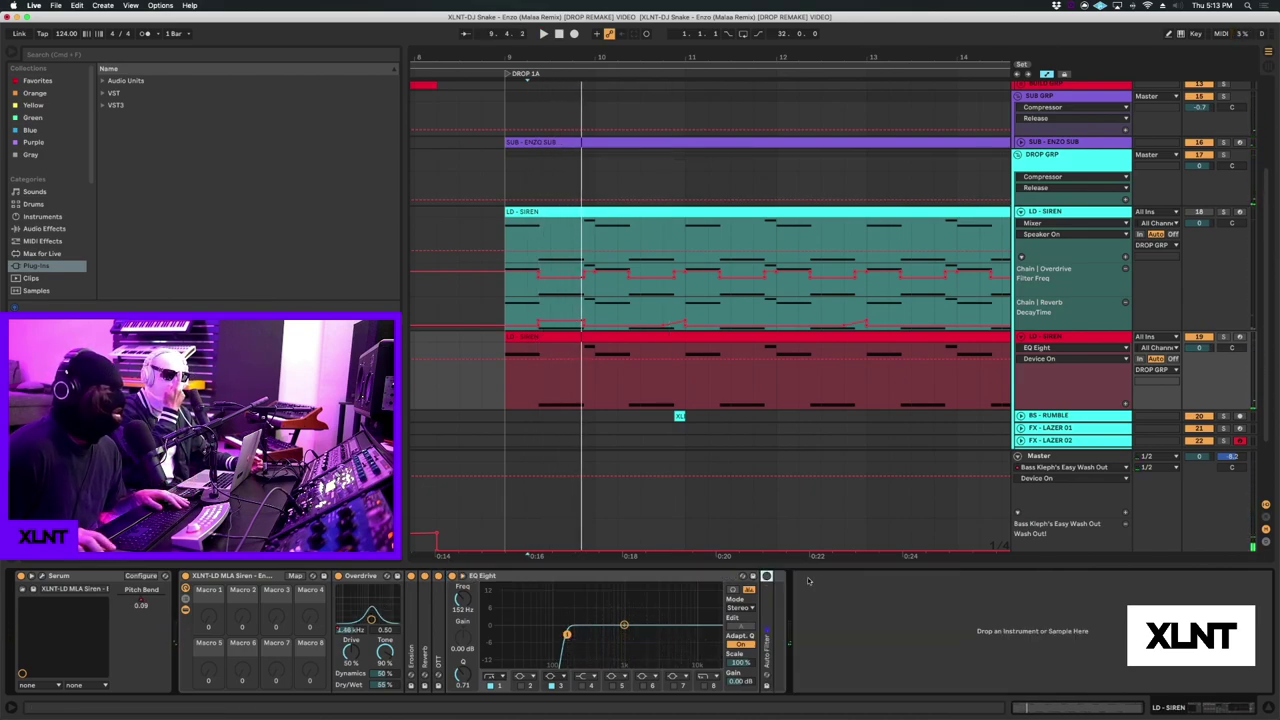
double_click(768, 607)
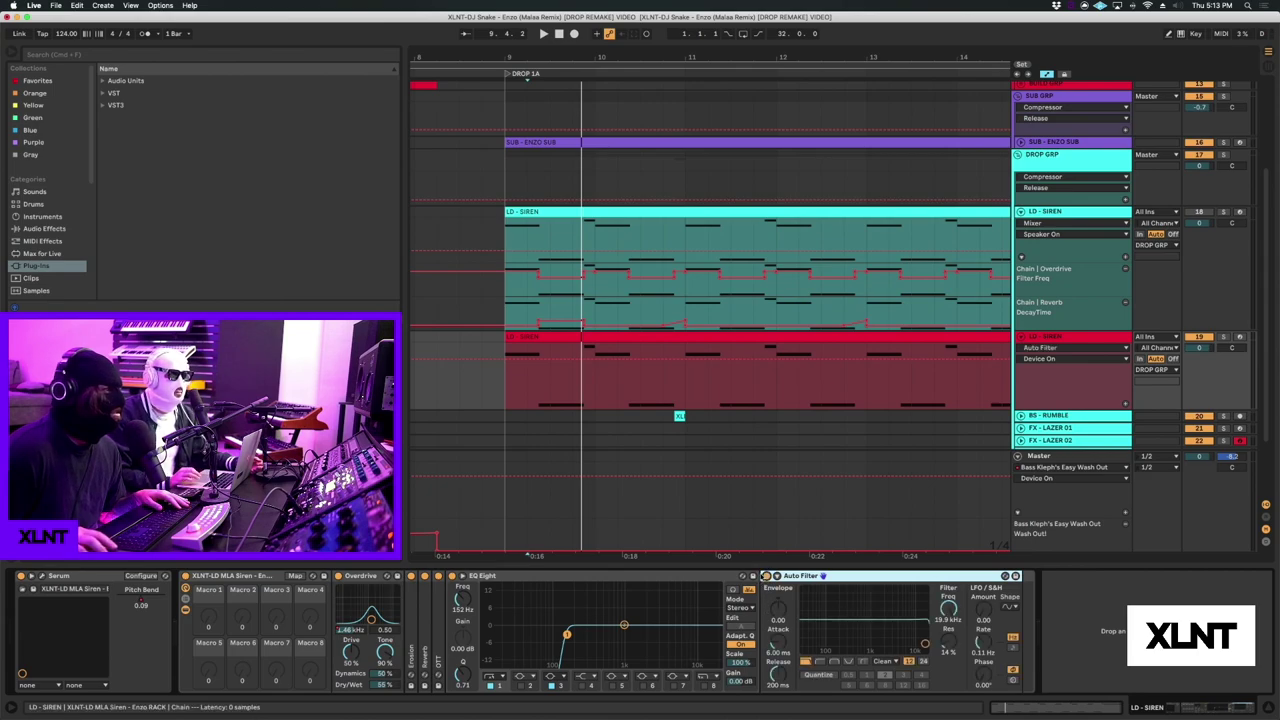
drag(796, 52, 796, 8)
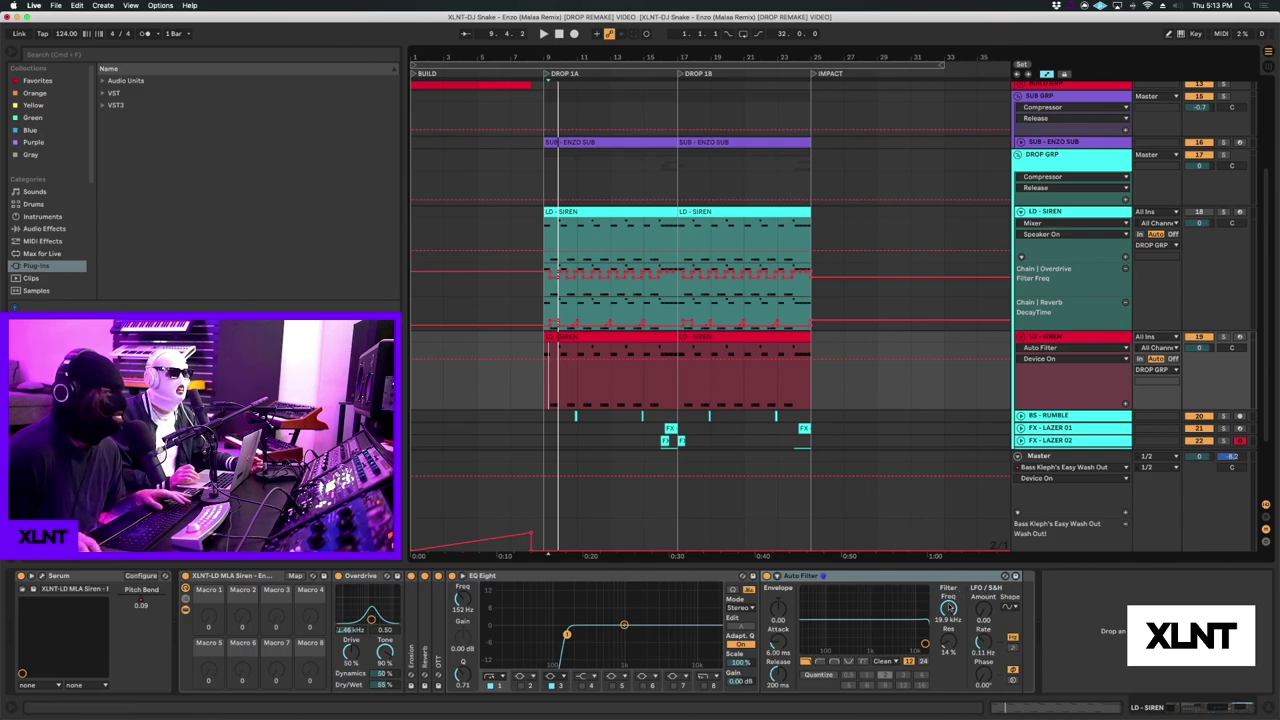
mouse_move(950, 608)
mouse_down()
mouse_move(950, 698)
mouse_move(950, 608)
mouse_up()
key(space)
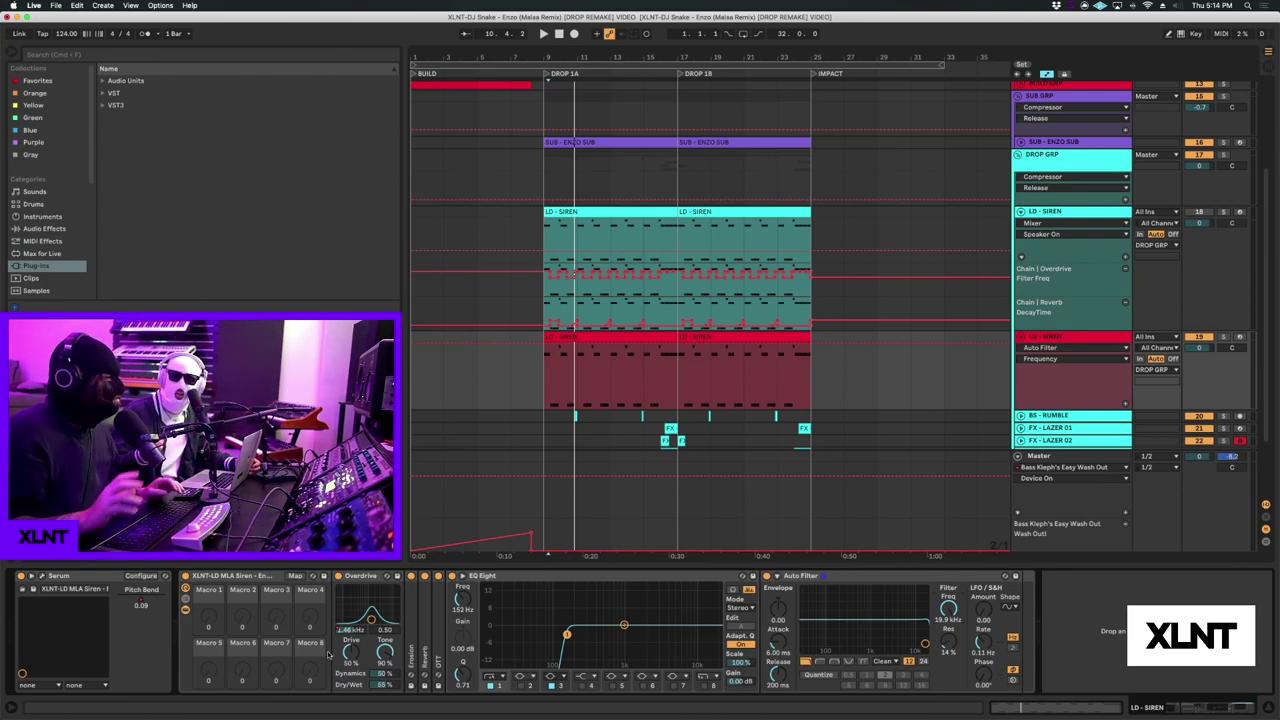
Select the SUB - ENZO SUB track to show its devices and unfold it in the arrangement.
click(909, 370)
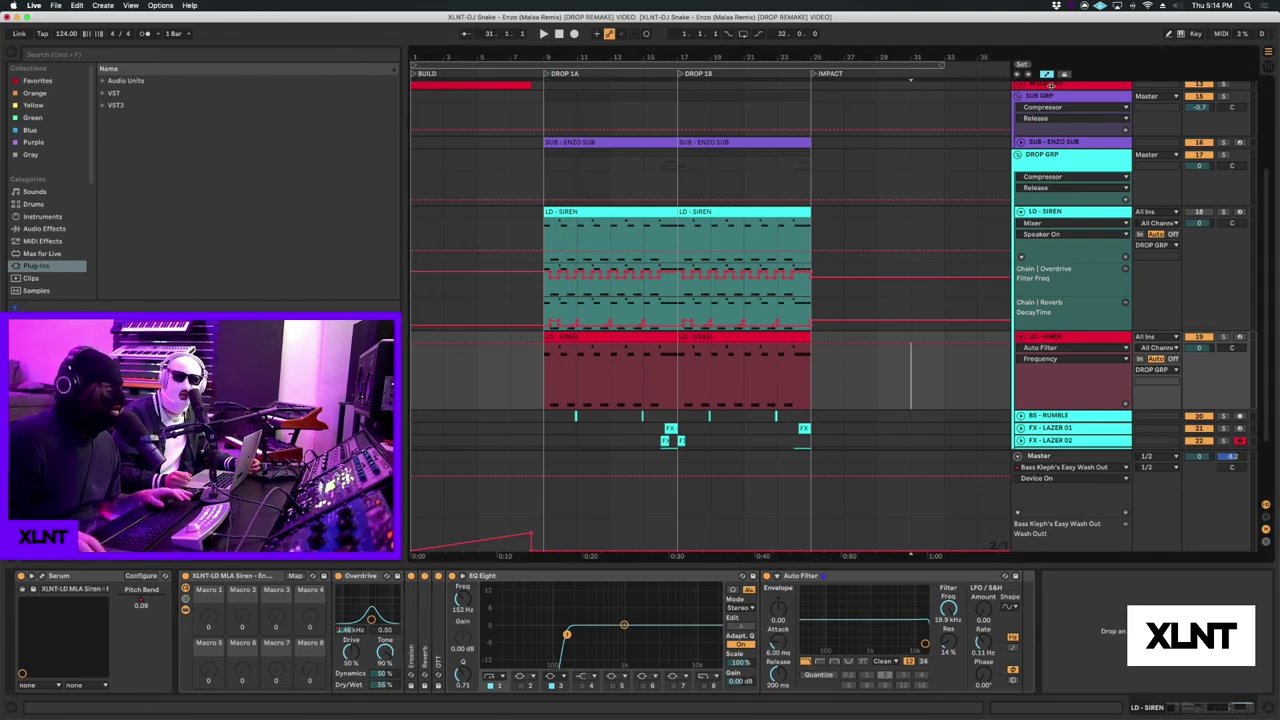
click(1036, 143)
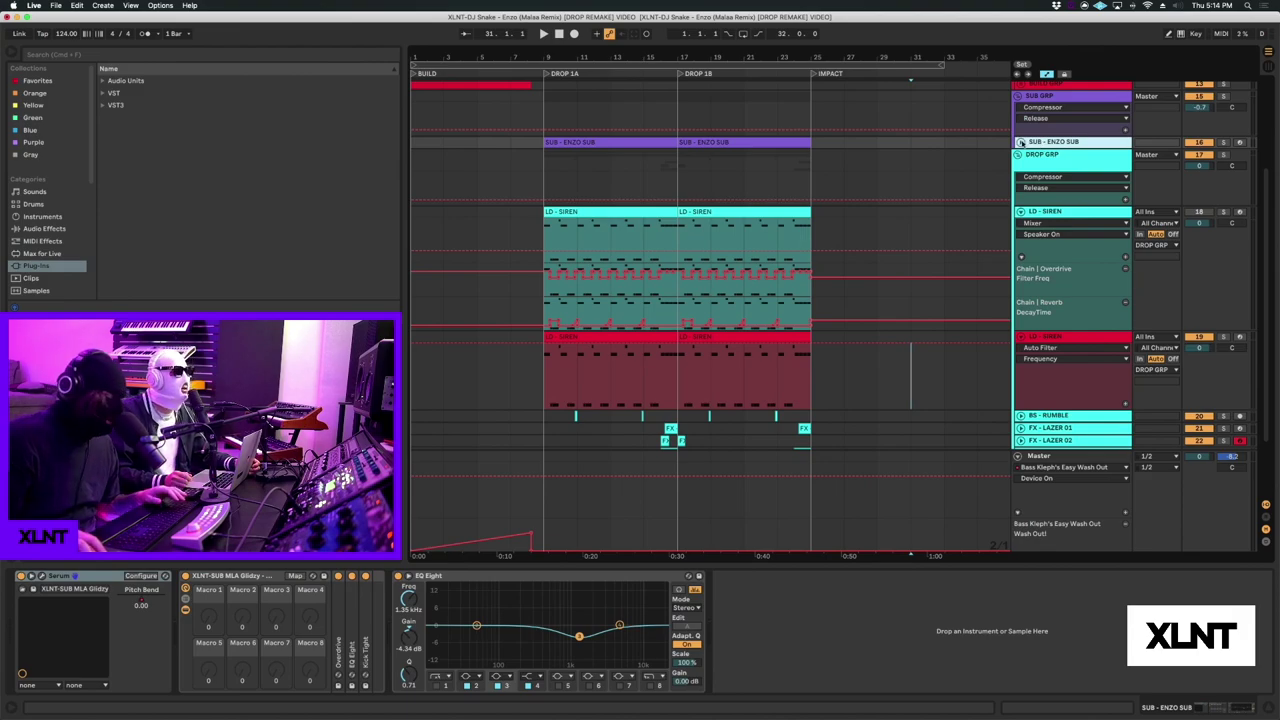
click(1020, 143)
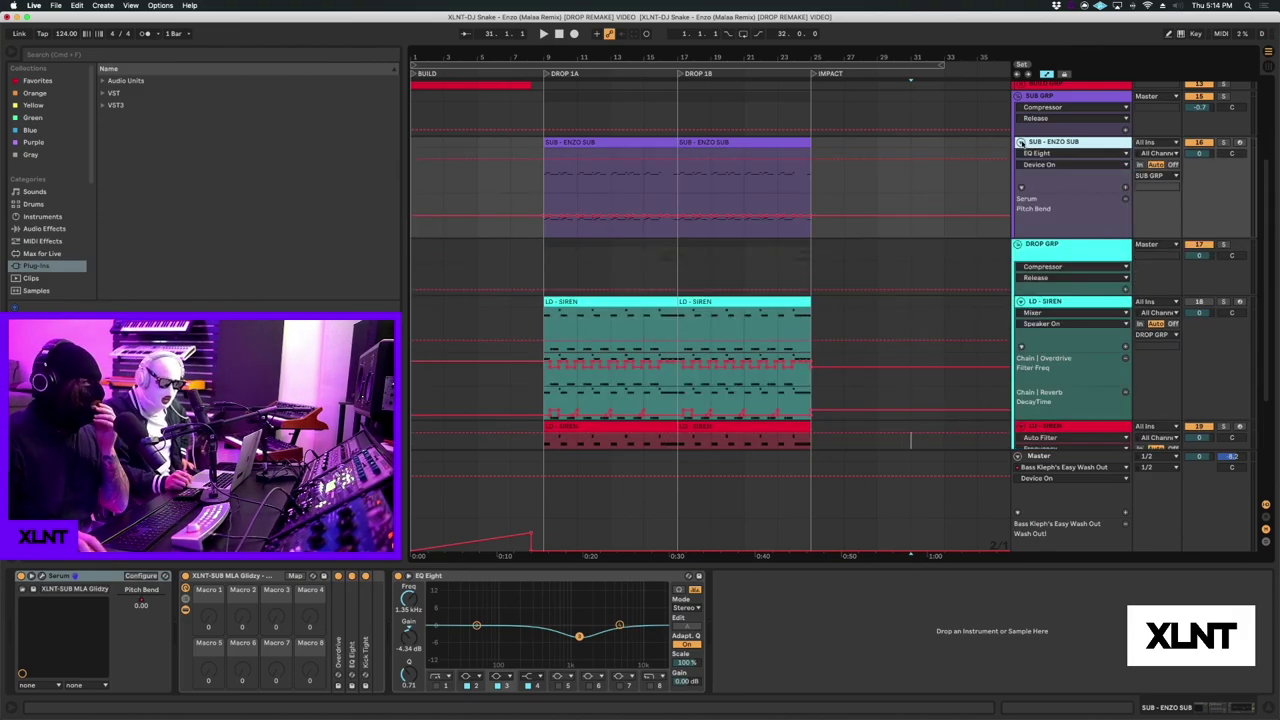
Hide the arrangement's automation and audition the SUB - ENZO SUB clip in solo from the start of DROP 1A.
click(596, 146)
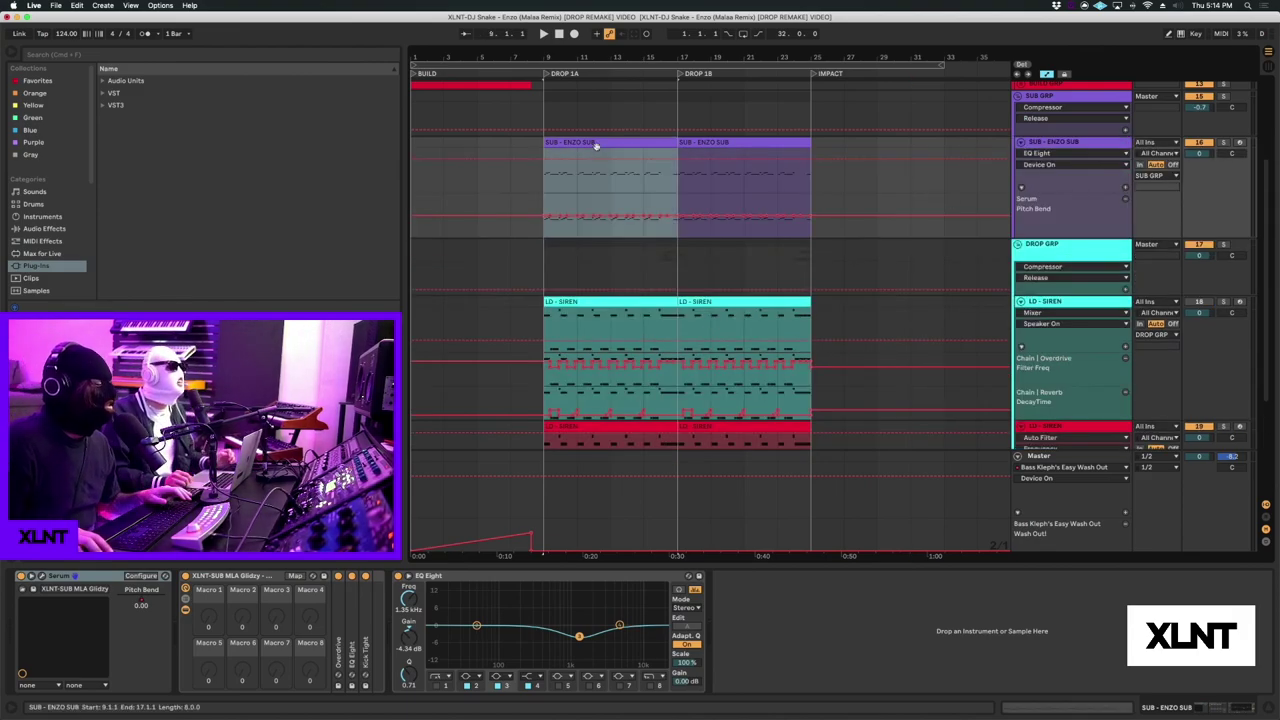
key(a)
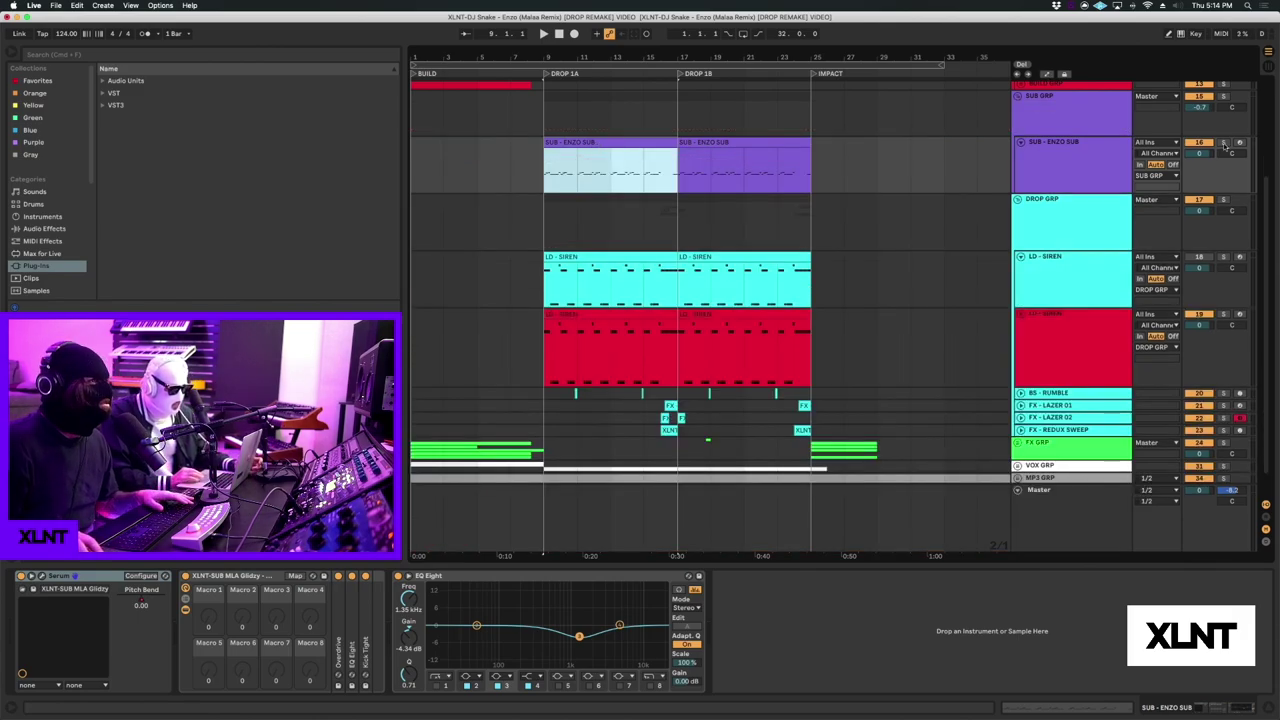
click(601, 144)
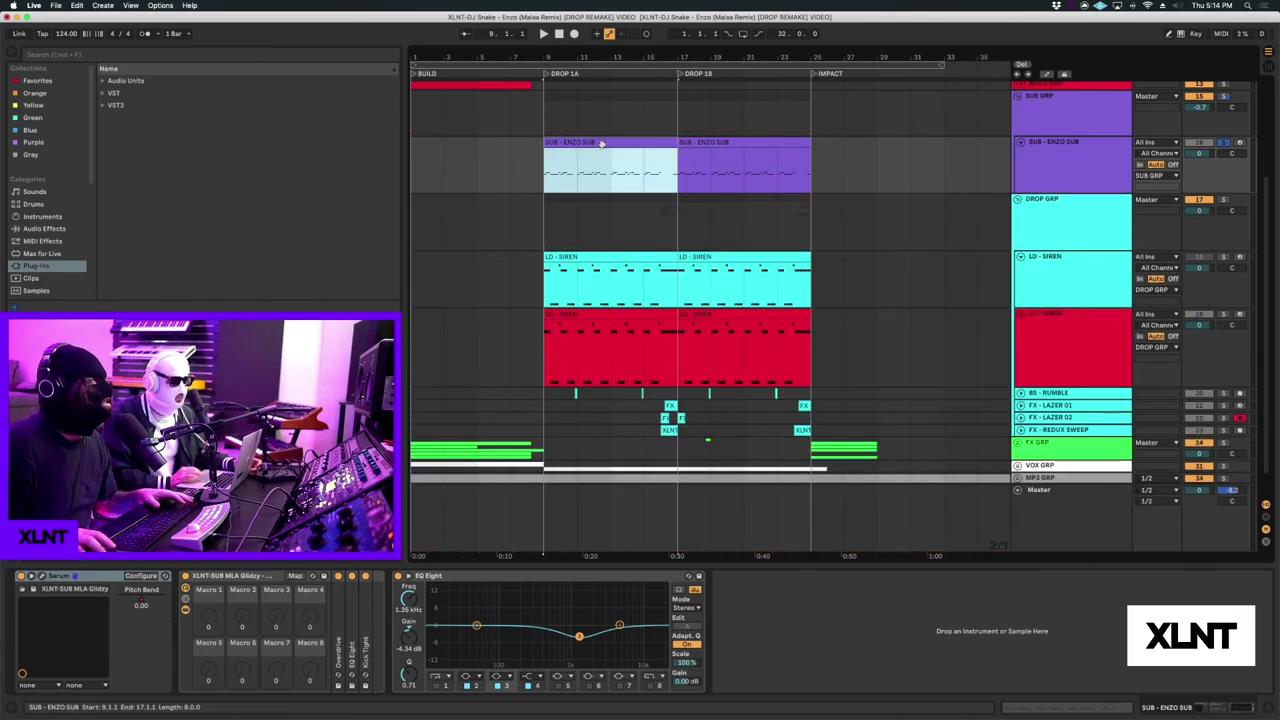
key(space)
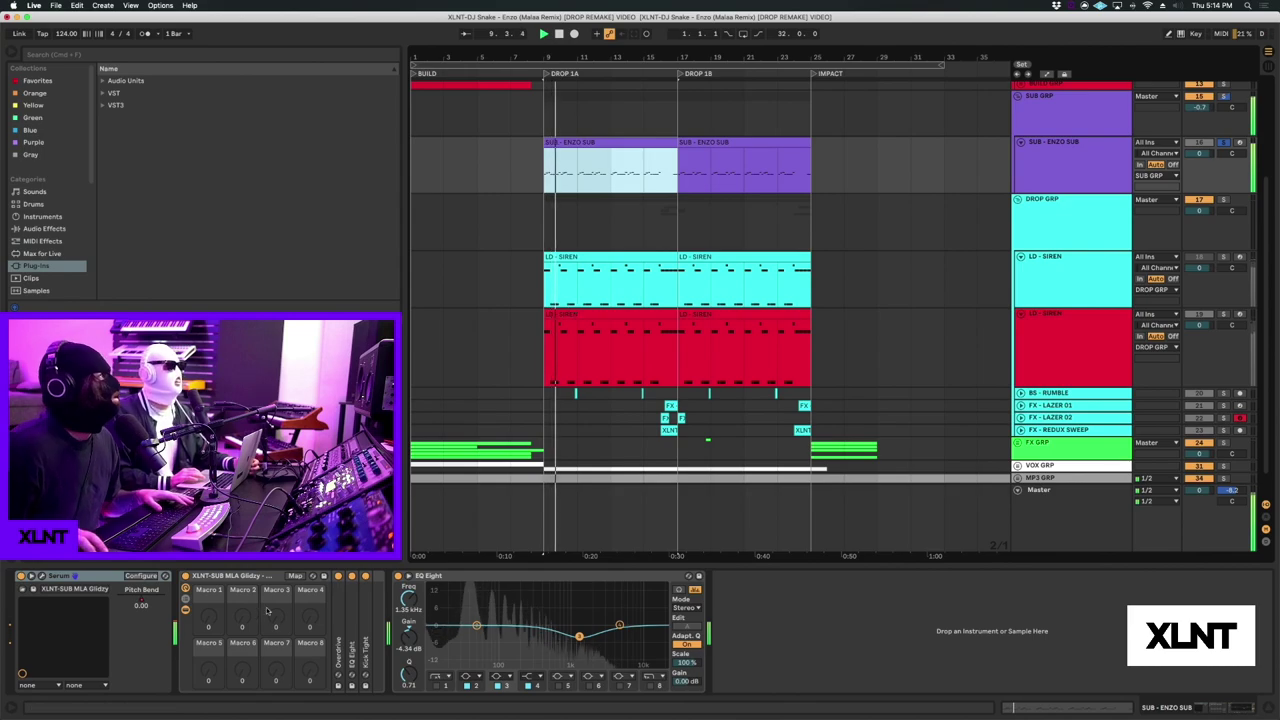
Examine the sub's Serum patch over the arrangement during playback, close it and select the SUB - ENZO SUB track.
click(42, 577)
drag(350, 143, 830, 143)
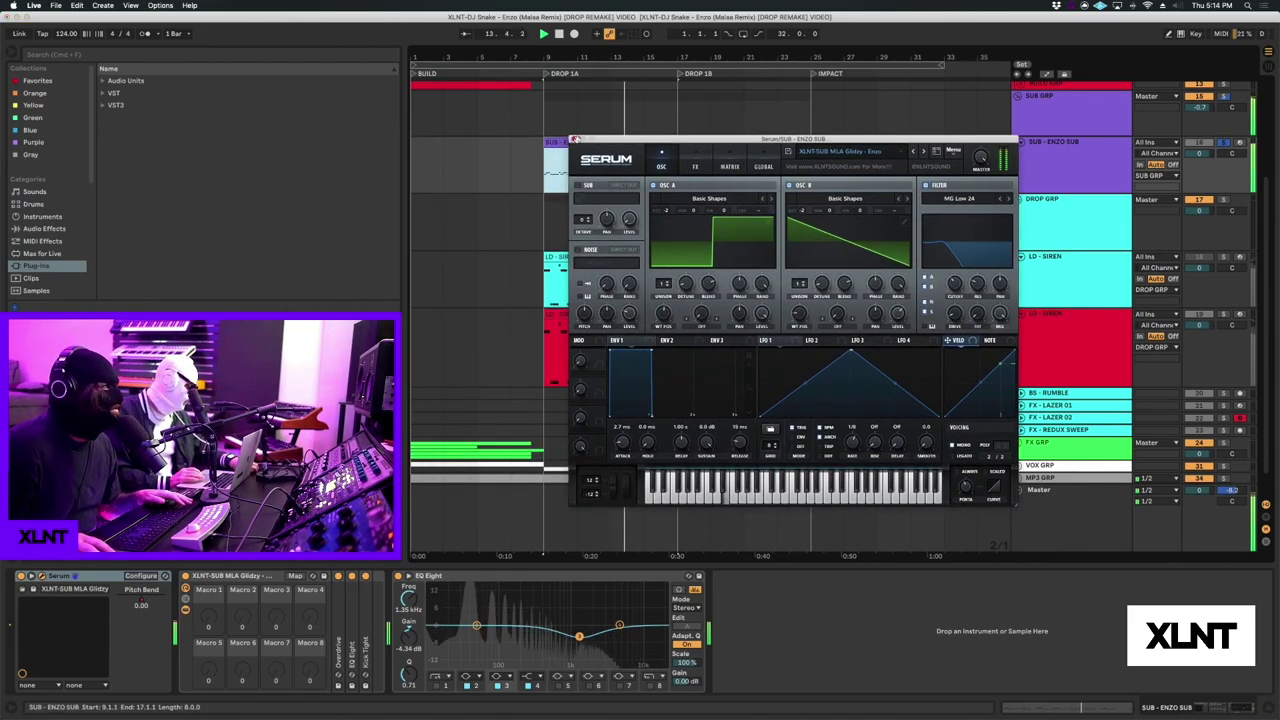
click(574, 139)
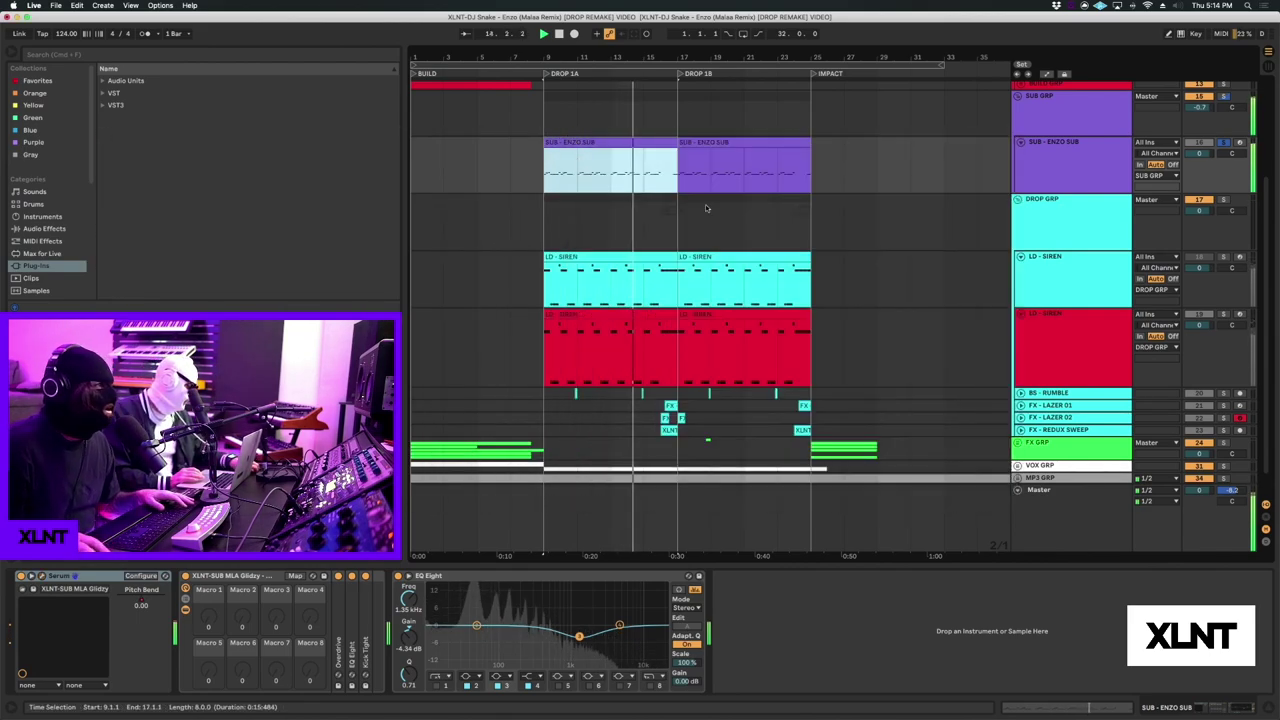
click(1084, 158)
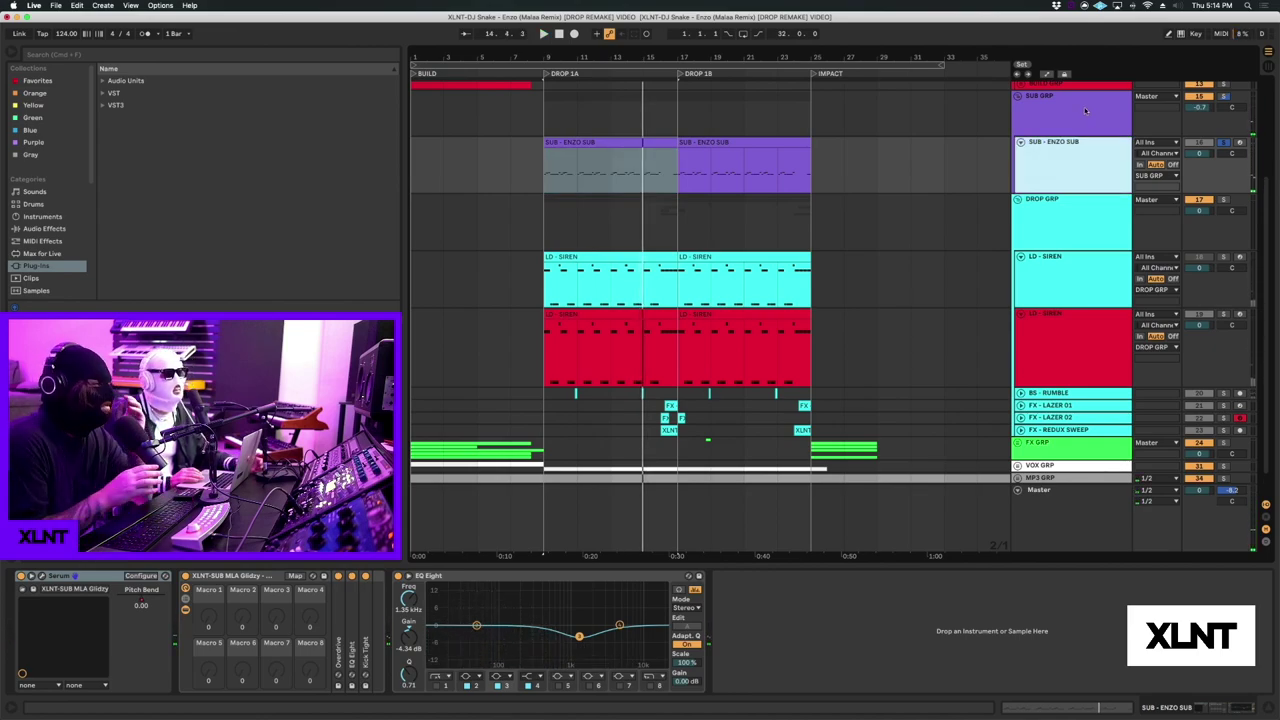